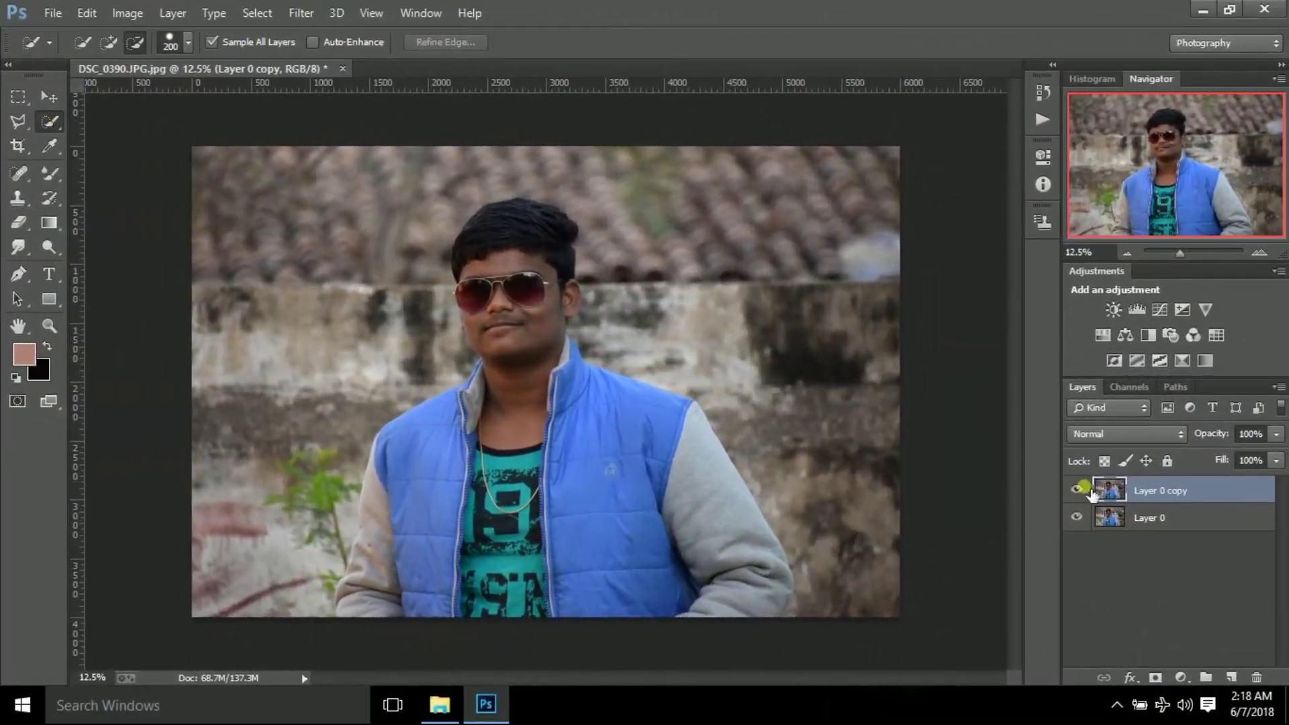
Brighten the portrait with Brightness/Contrast 29 and add +30 Clarity in the Camera Raw Filter.
left_click(1114, 310)
left_click_drag(920, 244, 929, 243)
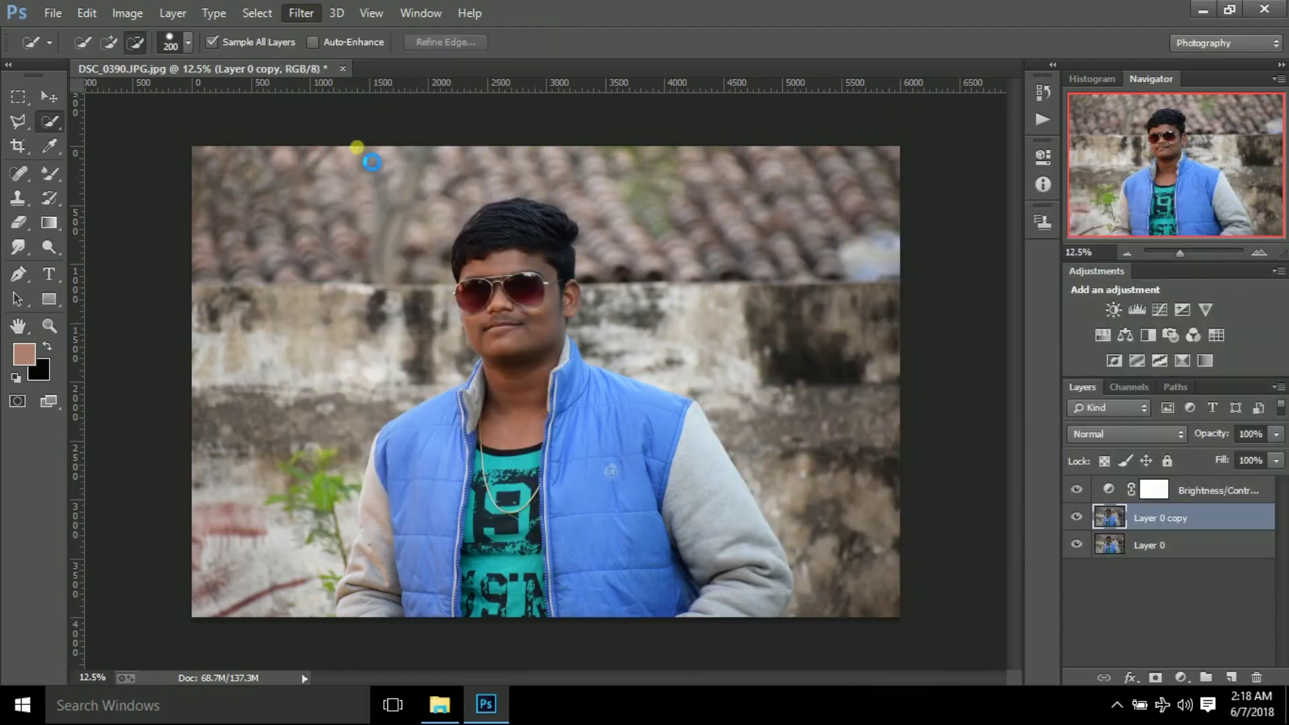
key("ctrl+shift+a")
scroll(1034, 402, "down", 3)
left_click_drag(1033, 505, 1066, 506)
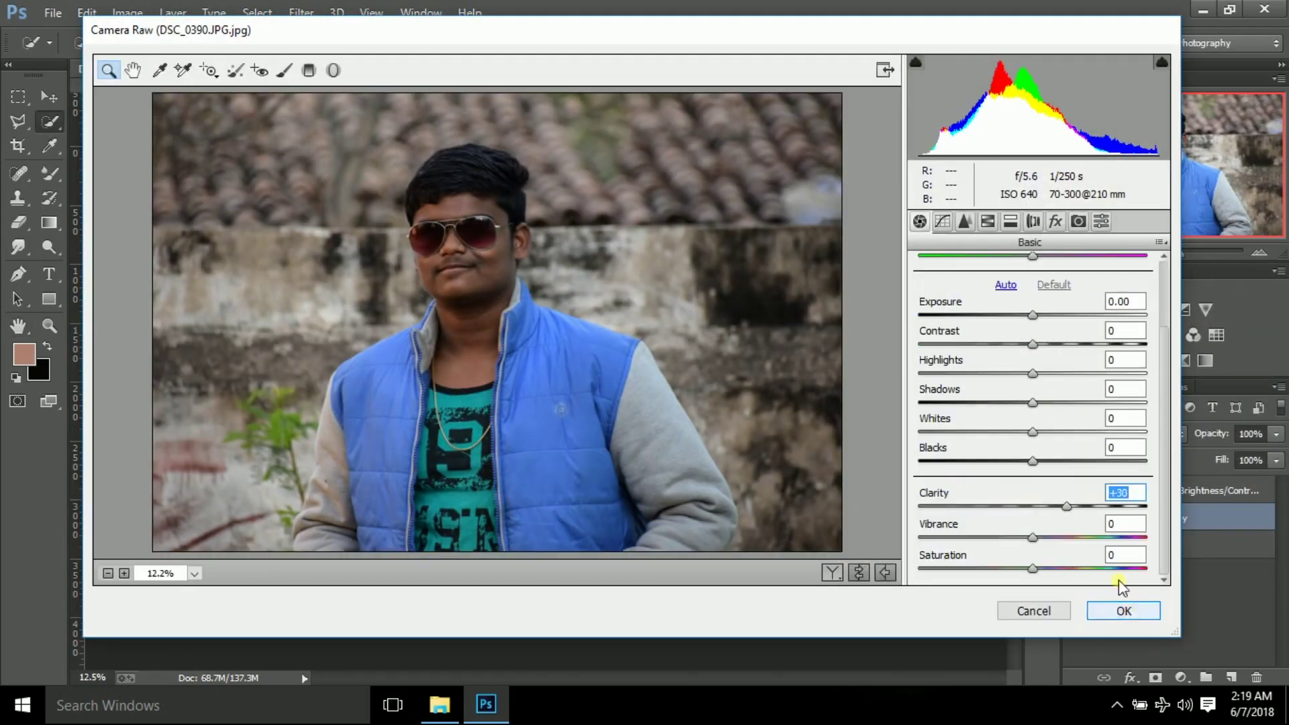
left_click(1123, 611)
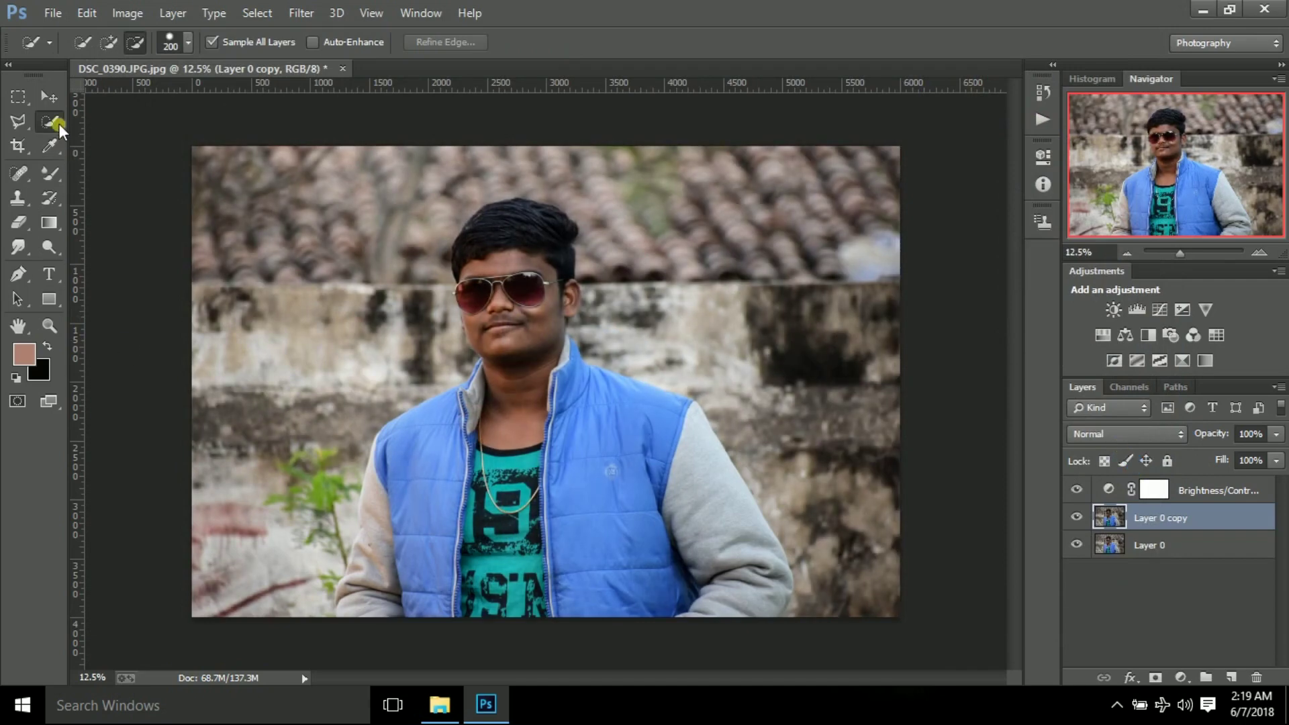
Quick-select the torso, left arm, hair, ear and right shoulder, subtracting background beside the left sleeve.
mouse_move(537, 582)
left_mouse_down()
mouse_move(398, 535)
mouse_move(525, 244)
left_mouse_up()
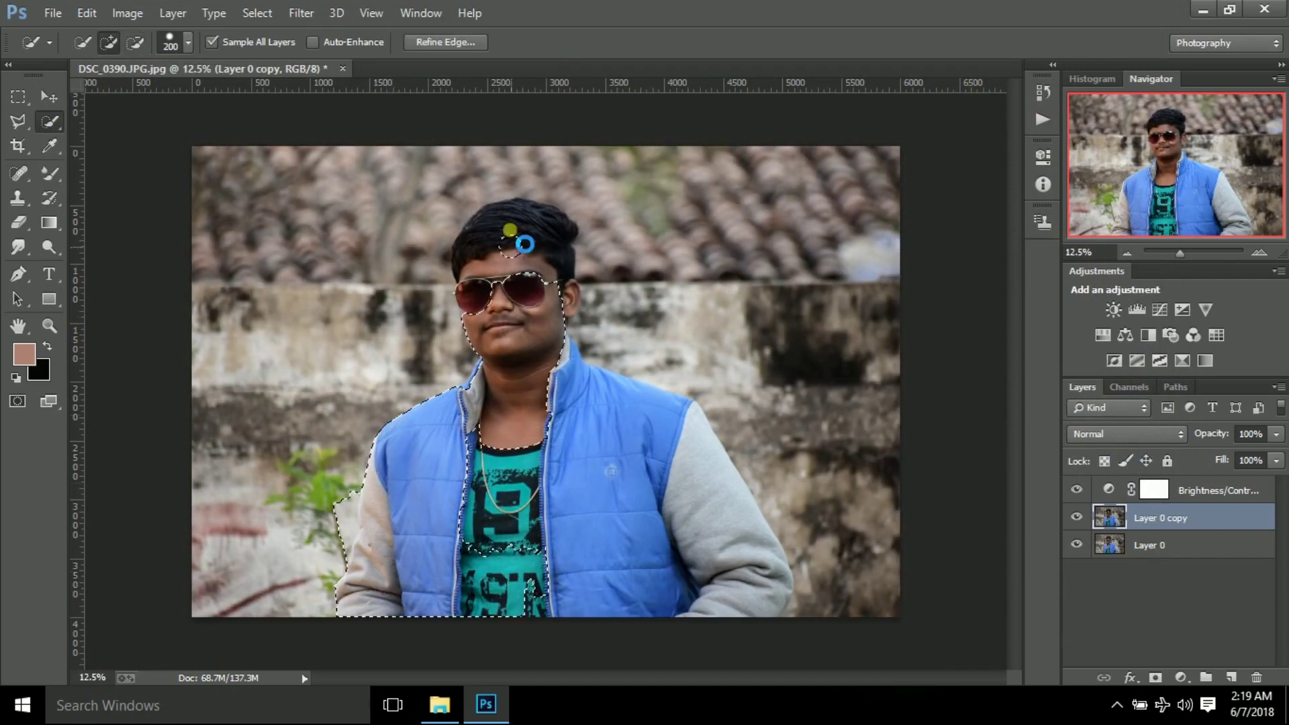
mouse_move(525, 243)
left_mouse_down()
mouse_move(582, 392)
mouse_move(555, 531)
mouse_move(769, 594)
left_mouse_up()
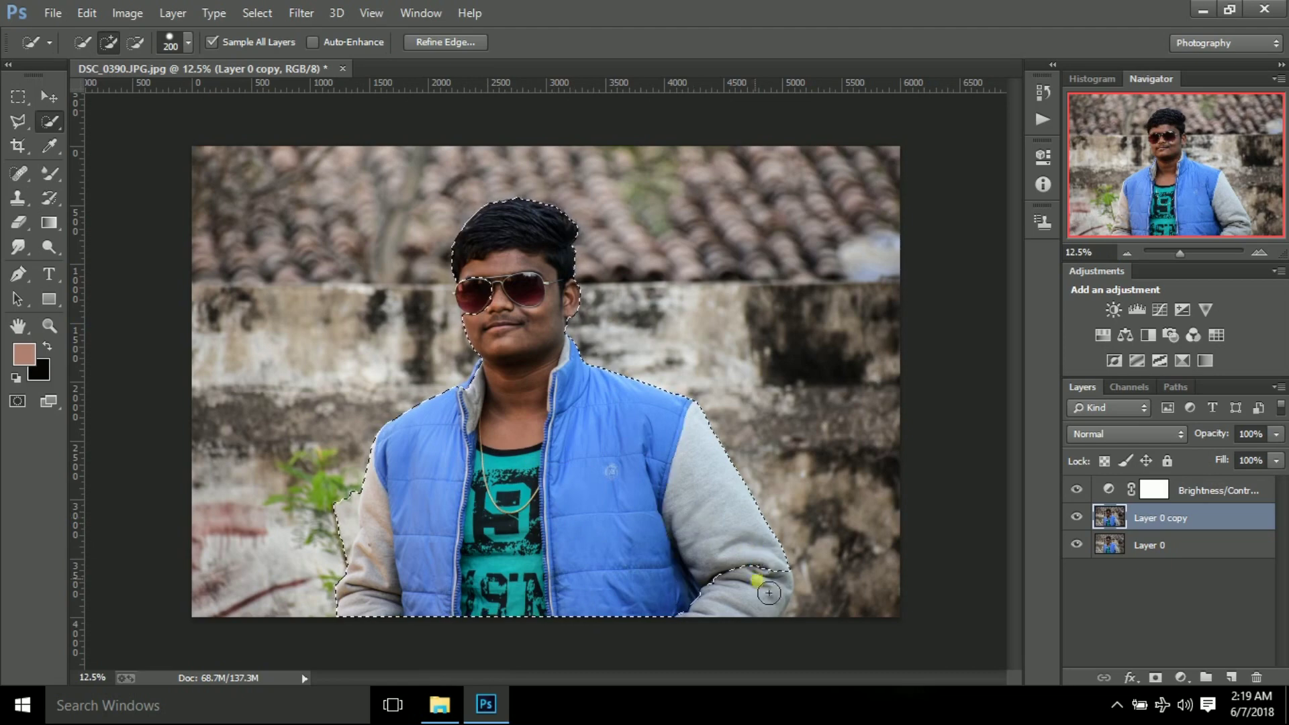
key("ctrl+plus")
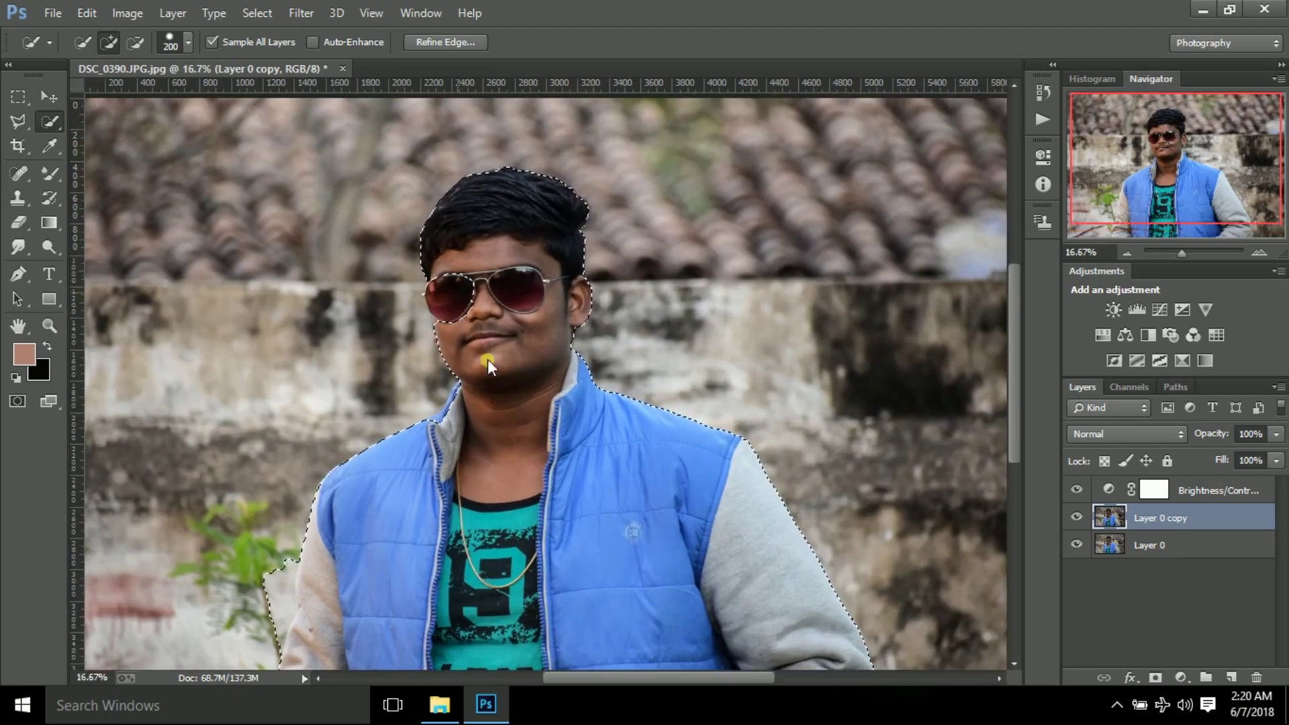
scroll(829, 310, "down", 2)
left_click_drag(309, 486, 278, 557)
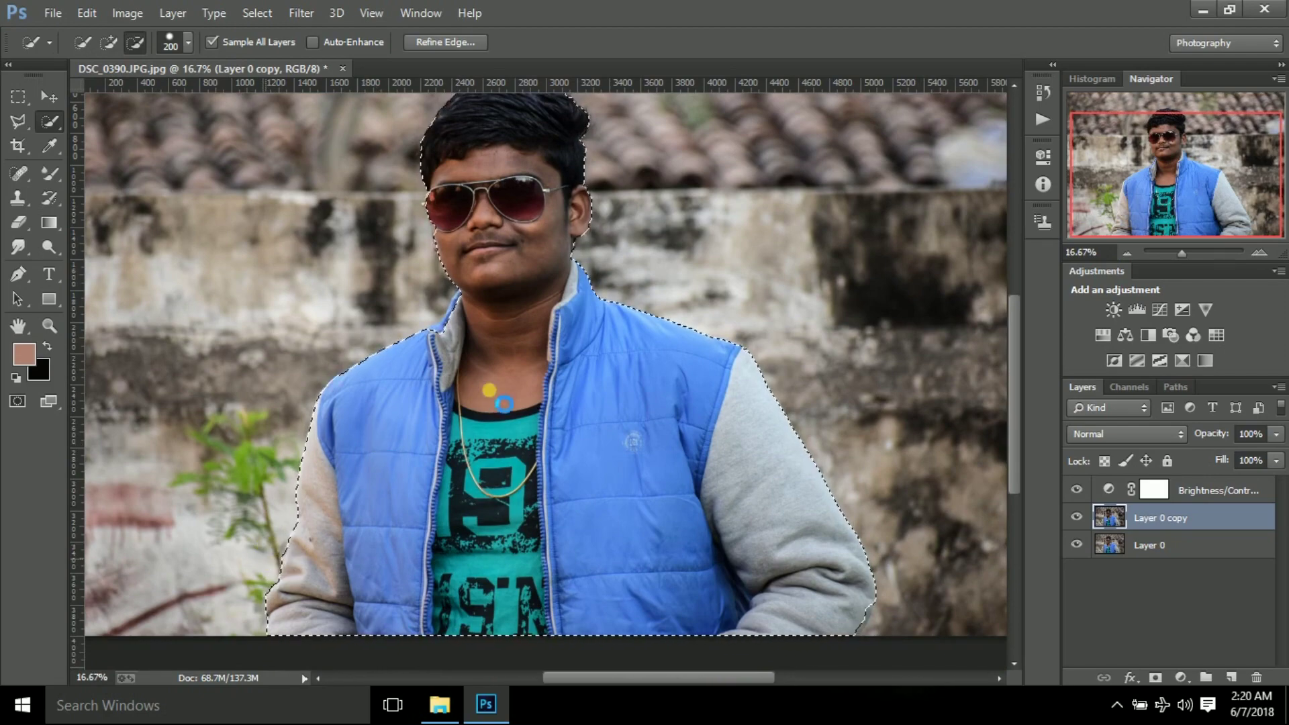
scroll(541, 309, "up", 2)
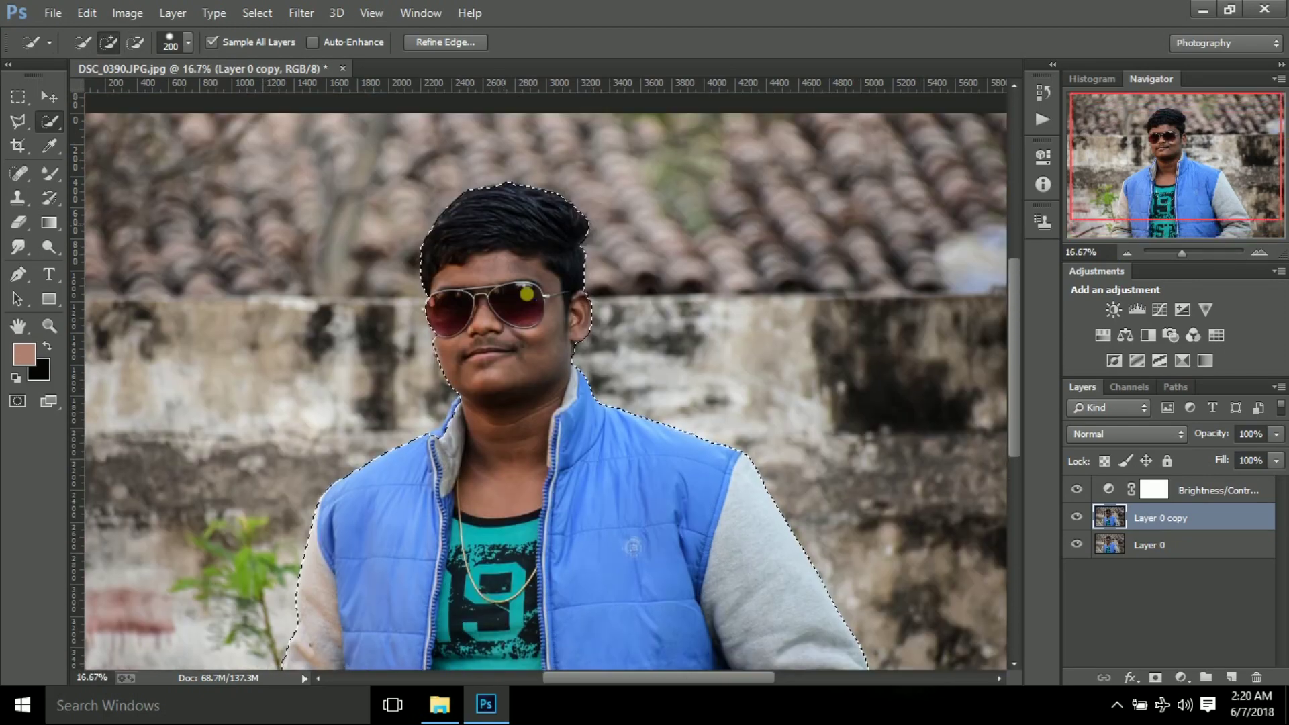
Touch up the selection at the cheek, ear and left lens edge, then open Refine Edge.
left_click(1260, 251)
left_click(1259, 252)
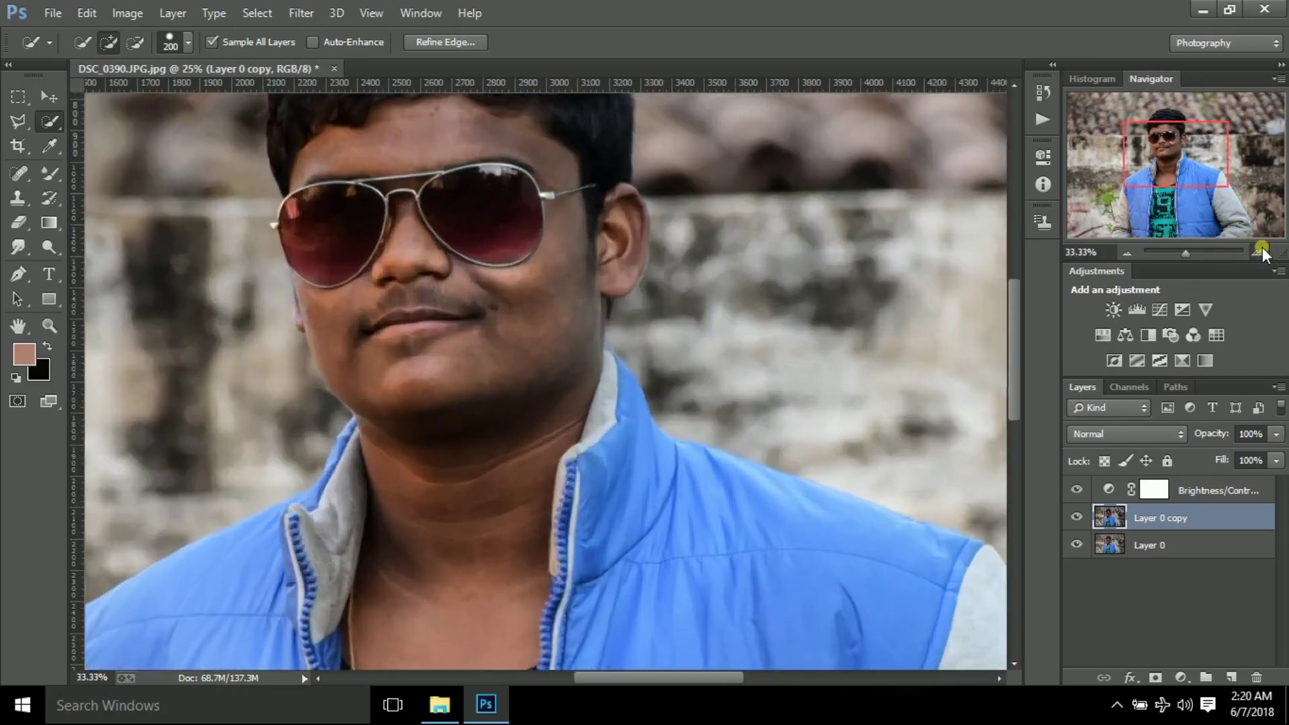
key("bracketleft")
key("bracketleft")
key("bracketleft")
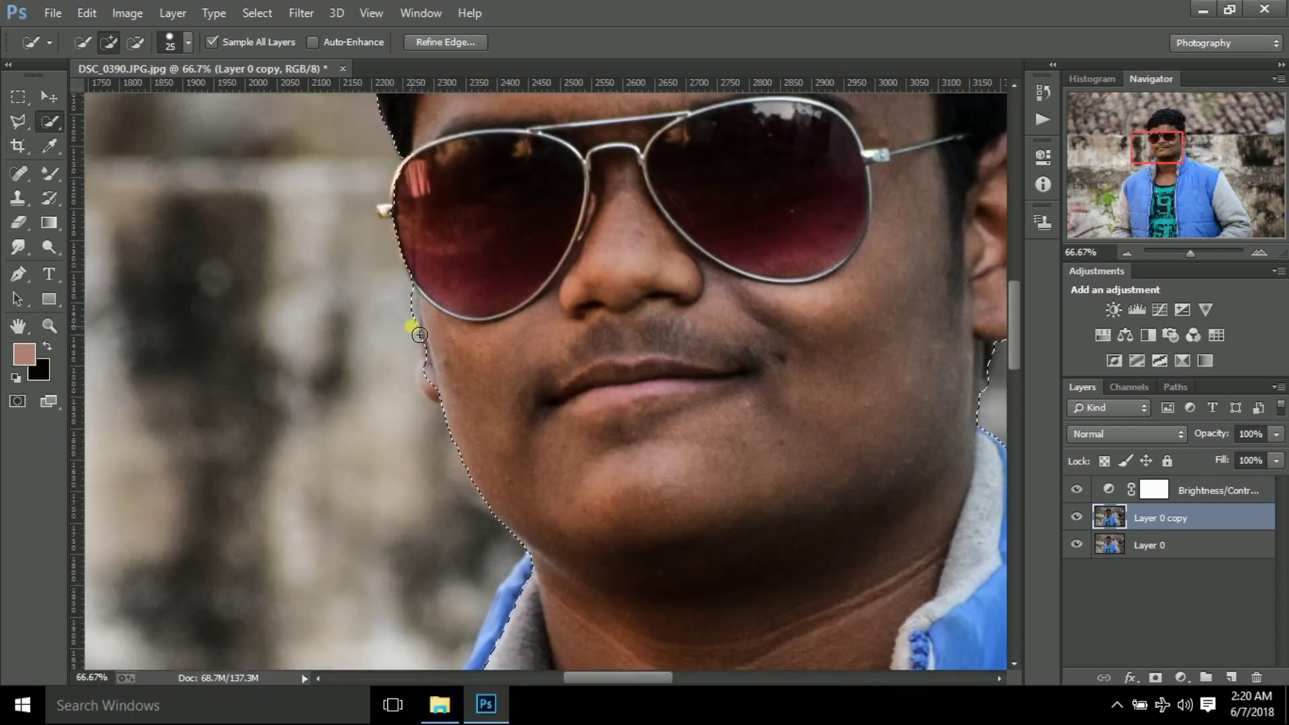
left_click(398, 363, "alt")
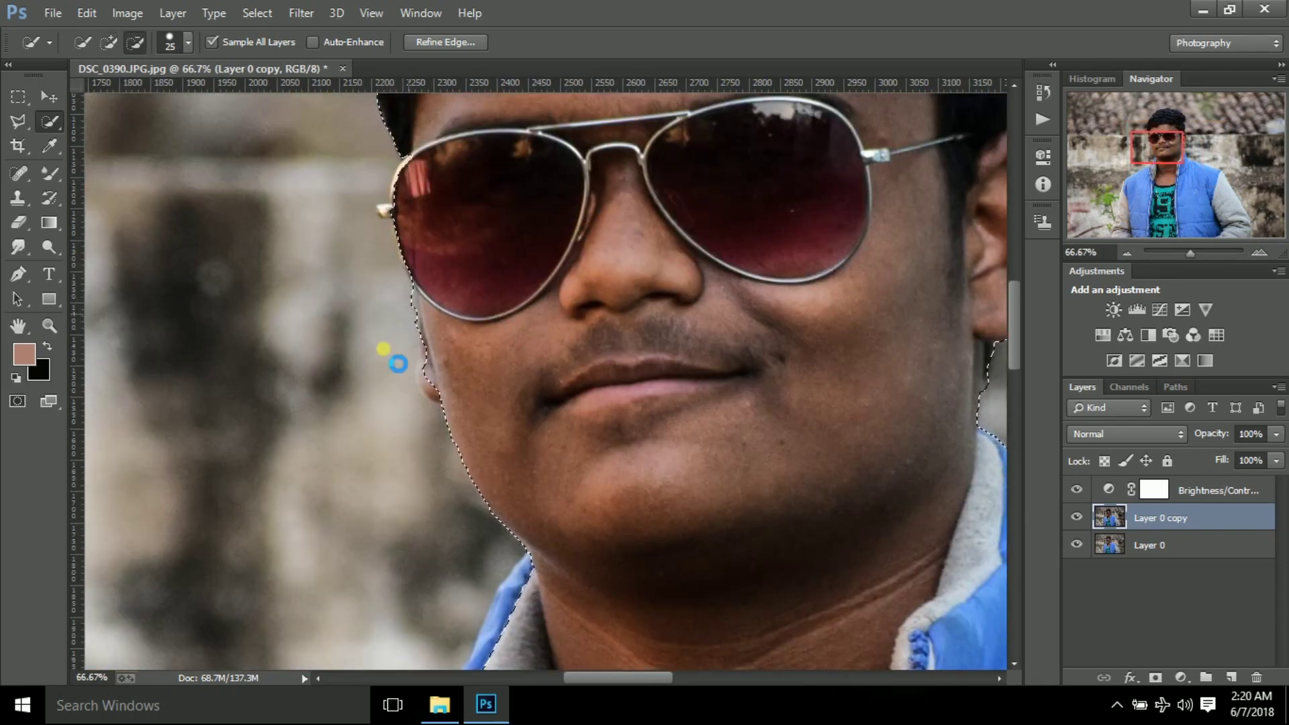
left_click(433, 395)
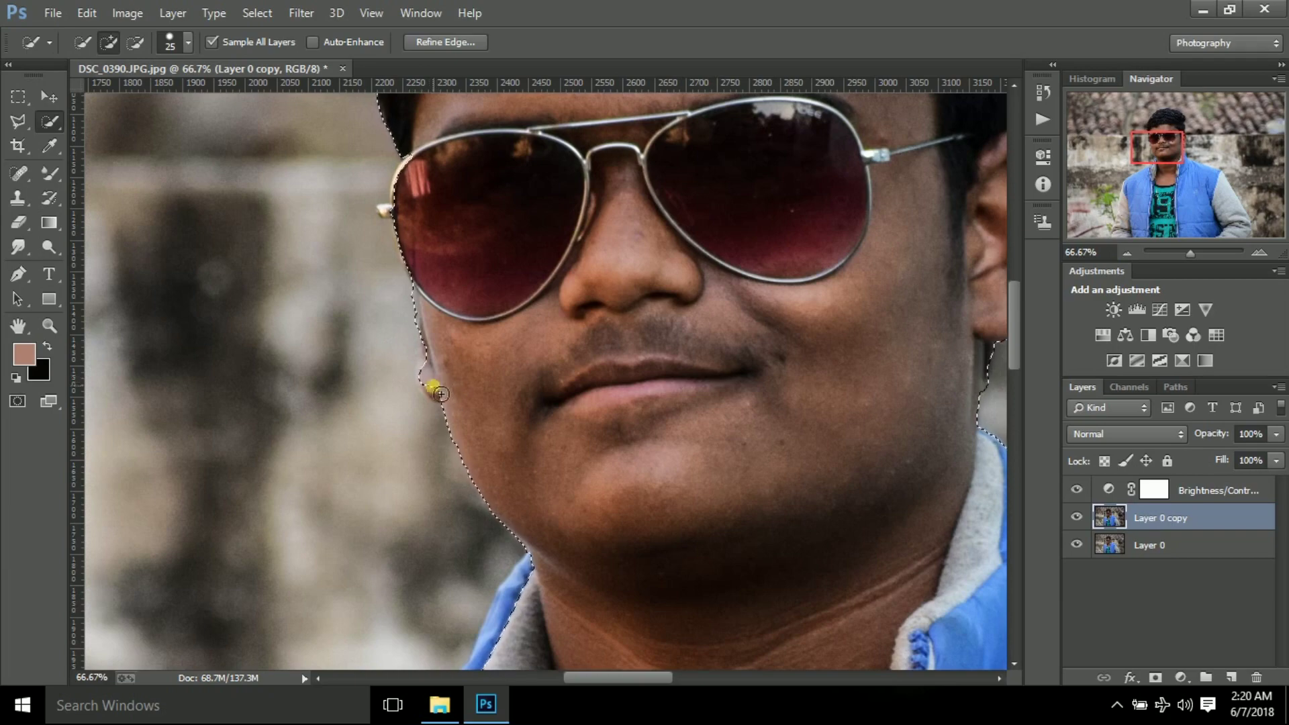
scroll(420, 351, "up", 1)
left_click(427, 235)
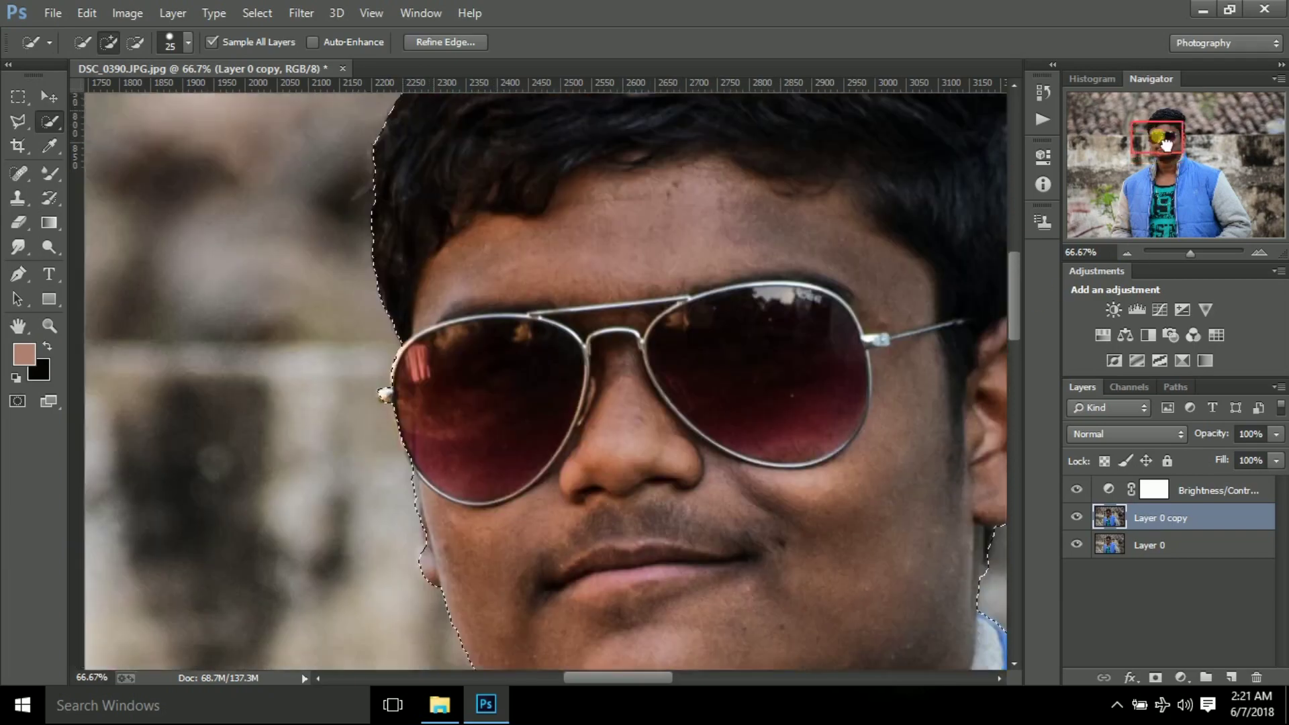
left_click_drag(1165, 158, 1185, 149)
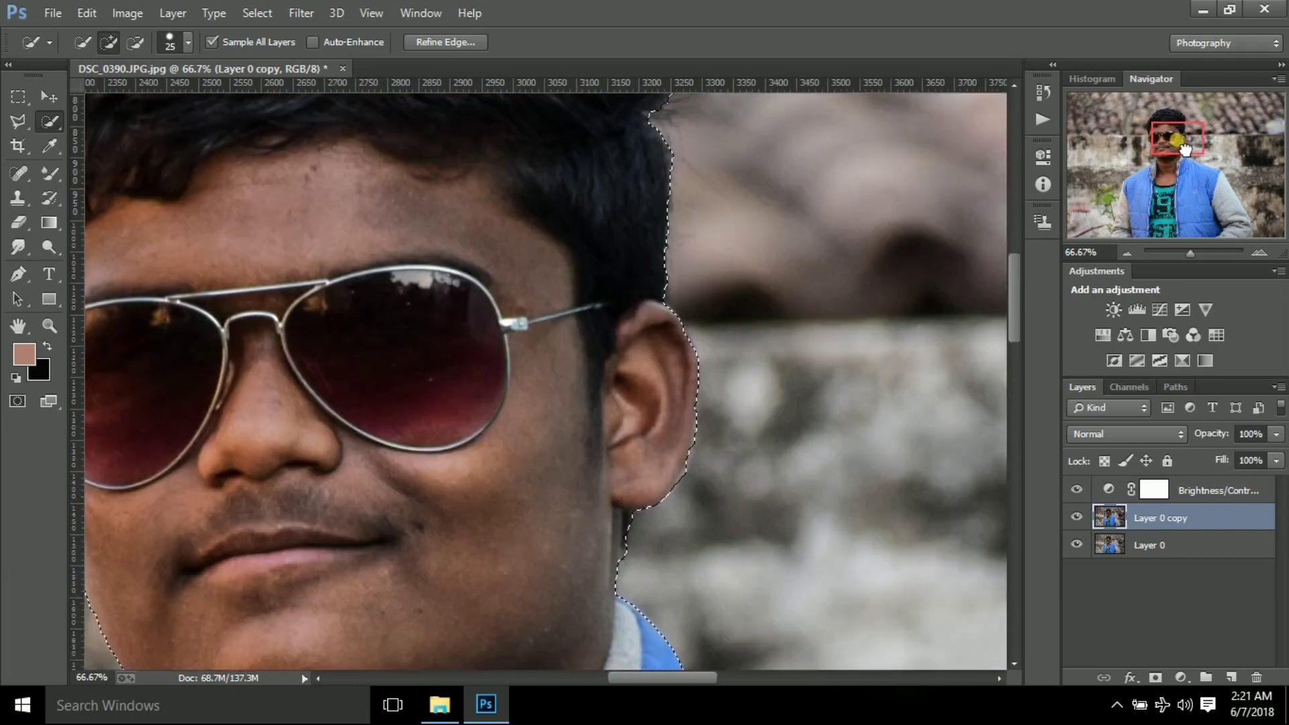
left_click(1126, 252)
left_click(445, 42)
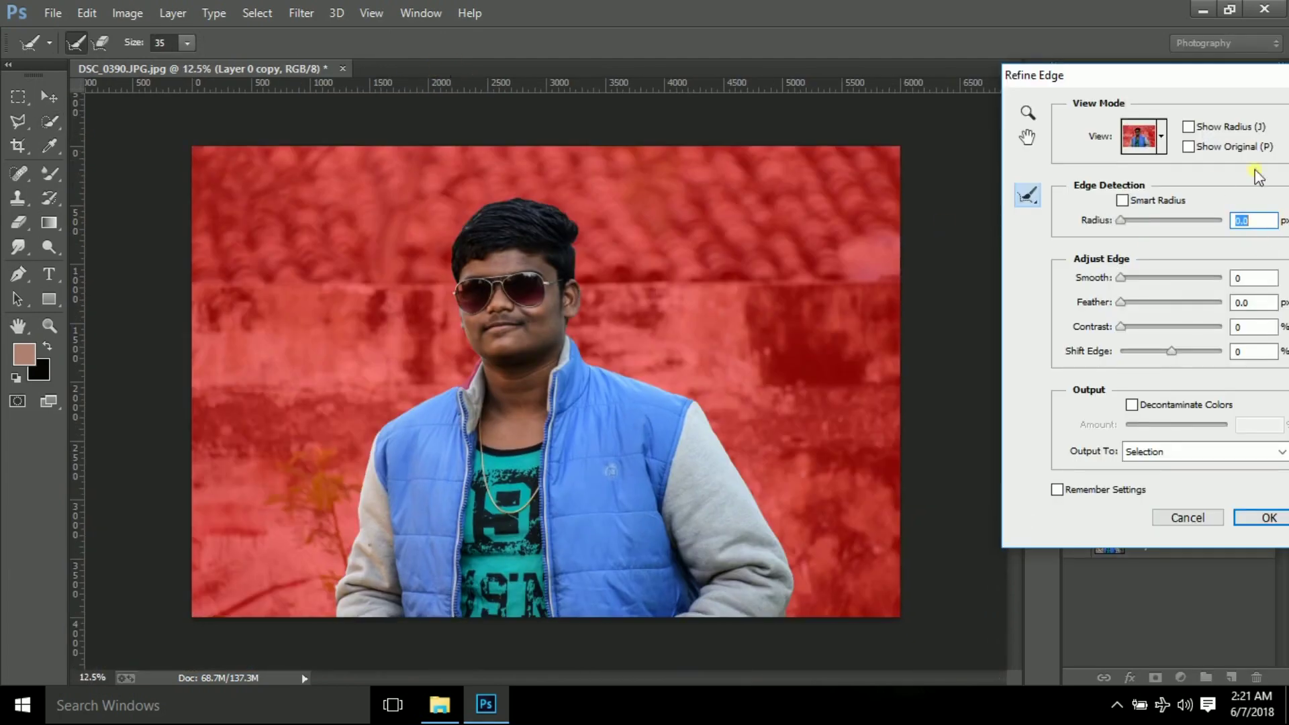
Brush the Refine Radius along the ear's grey halo and the glasses frame.
left_click(1027, 112)
left_click(515, 274)
left_click(516, 274)
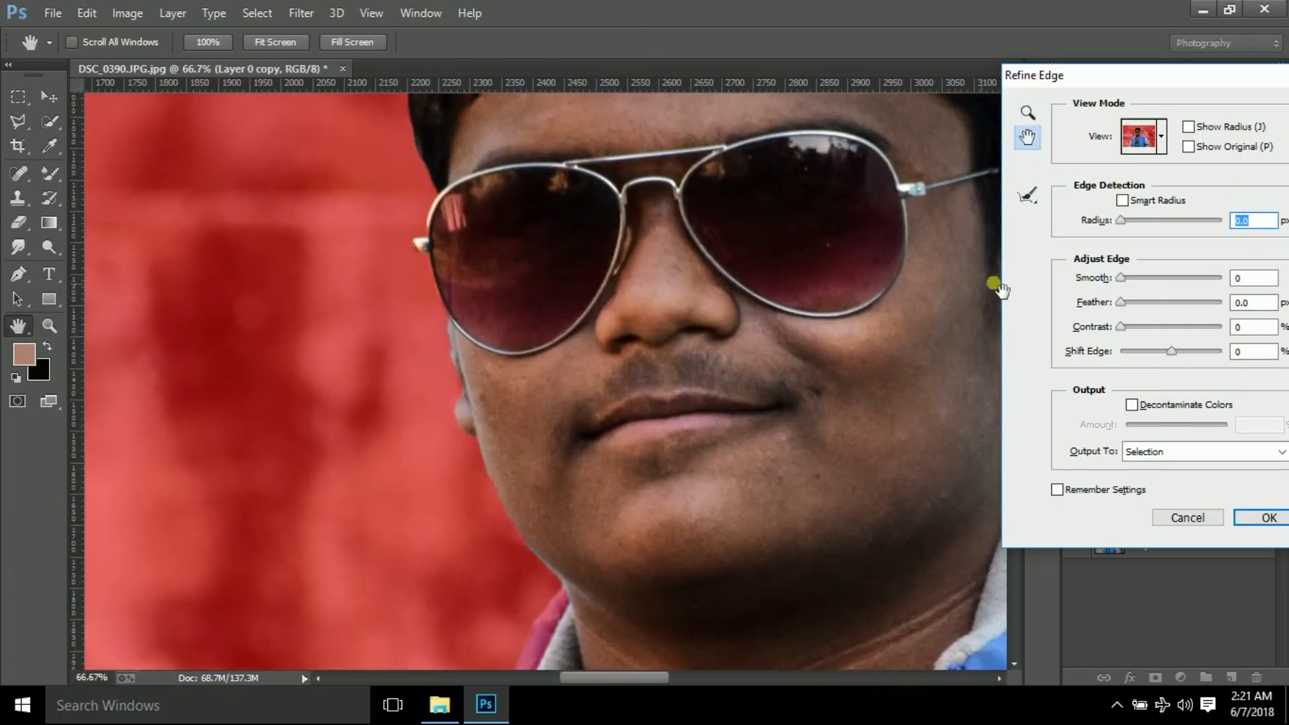
left_click(1027, 195)
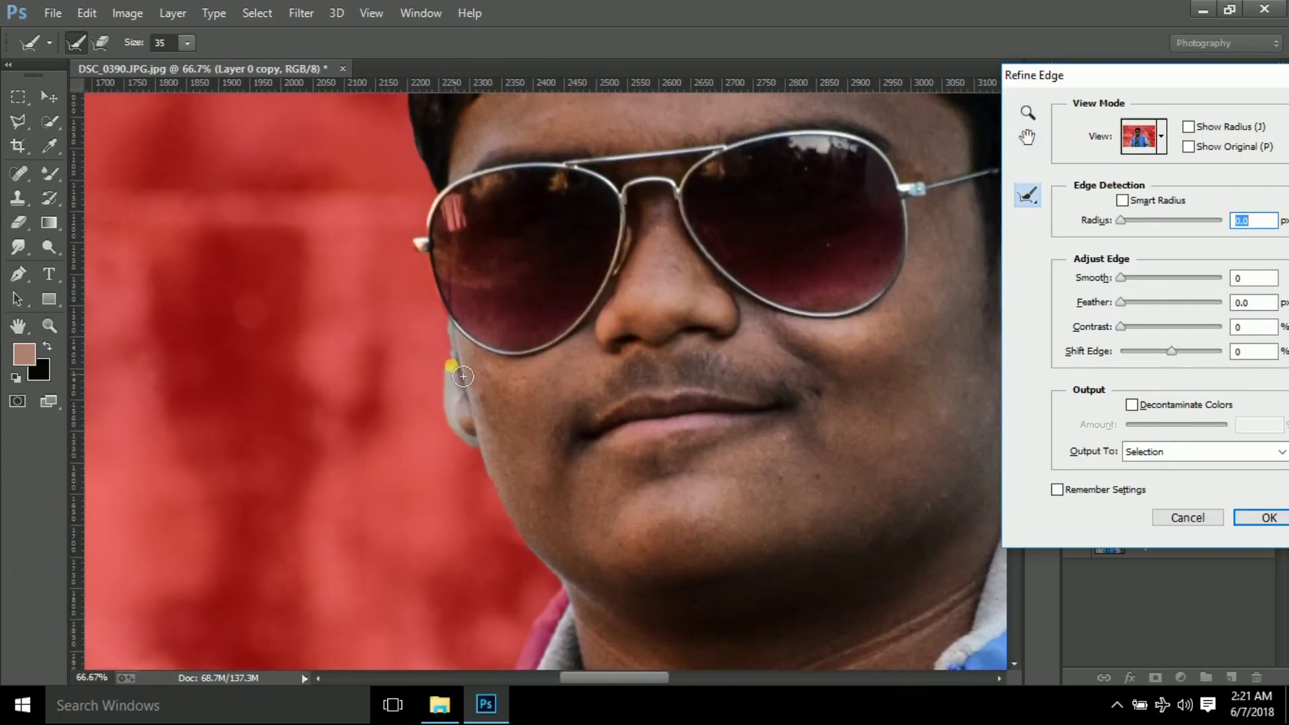
left_click_drag(463, 376, 647, 420)
scroll(656, 296, "up", 1)
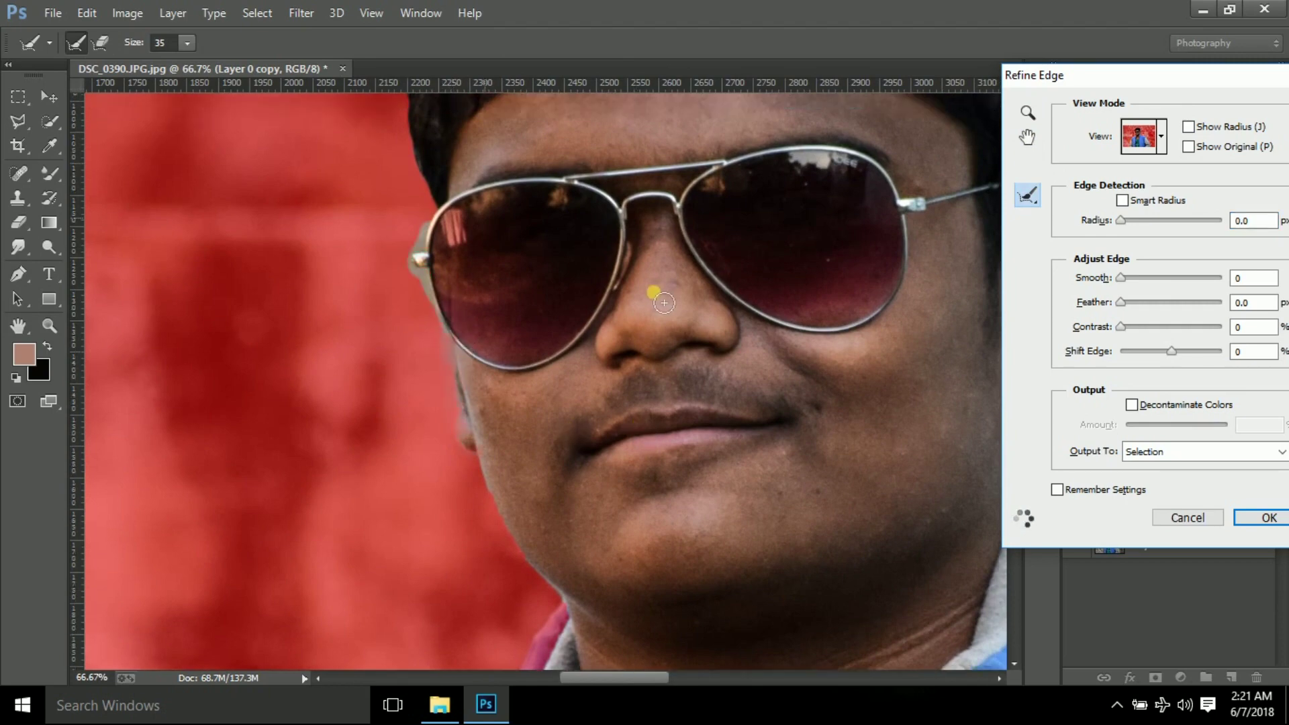
left_click(462, 230)
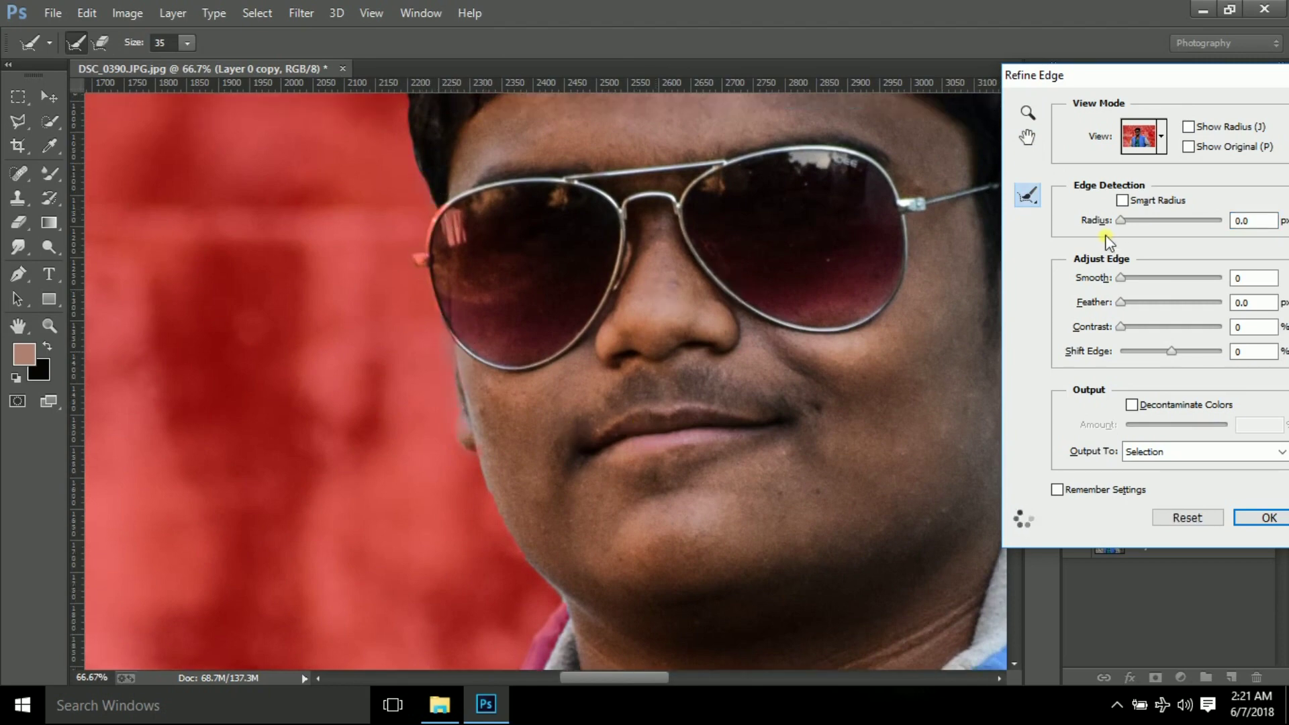
Brush the Refine Radius along the hair edge and the upper and lower grey sleeves, then apply it.
key("z")
left_click(566, 282, "alt")
left_click(566, 282, "alt")
scroll(682, 265, "up", 3)
key("e")
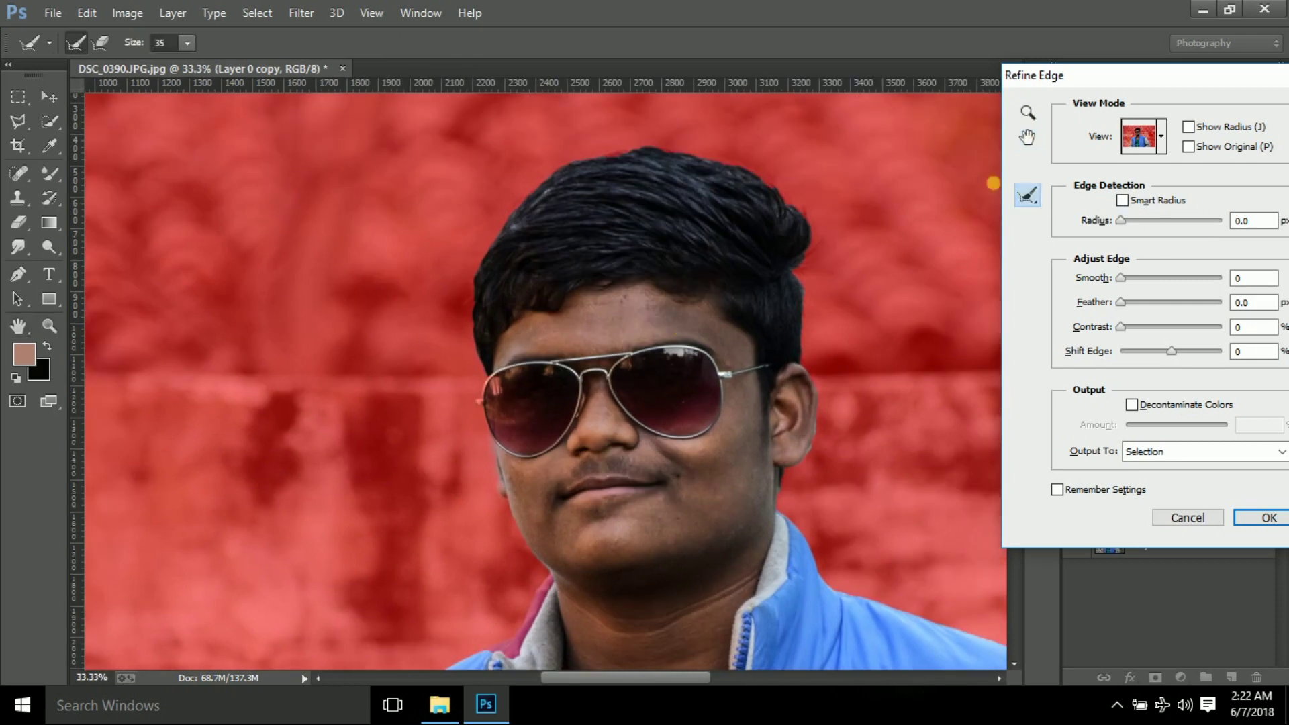
mouse_move(498, 390)
left_mouse_down()
mouse_move(828, 434)
mouse_move(460, 221)
left_mouse_up()
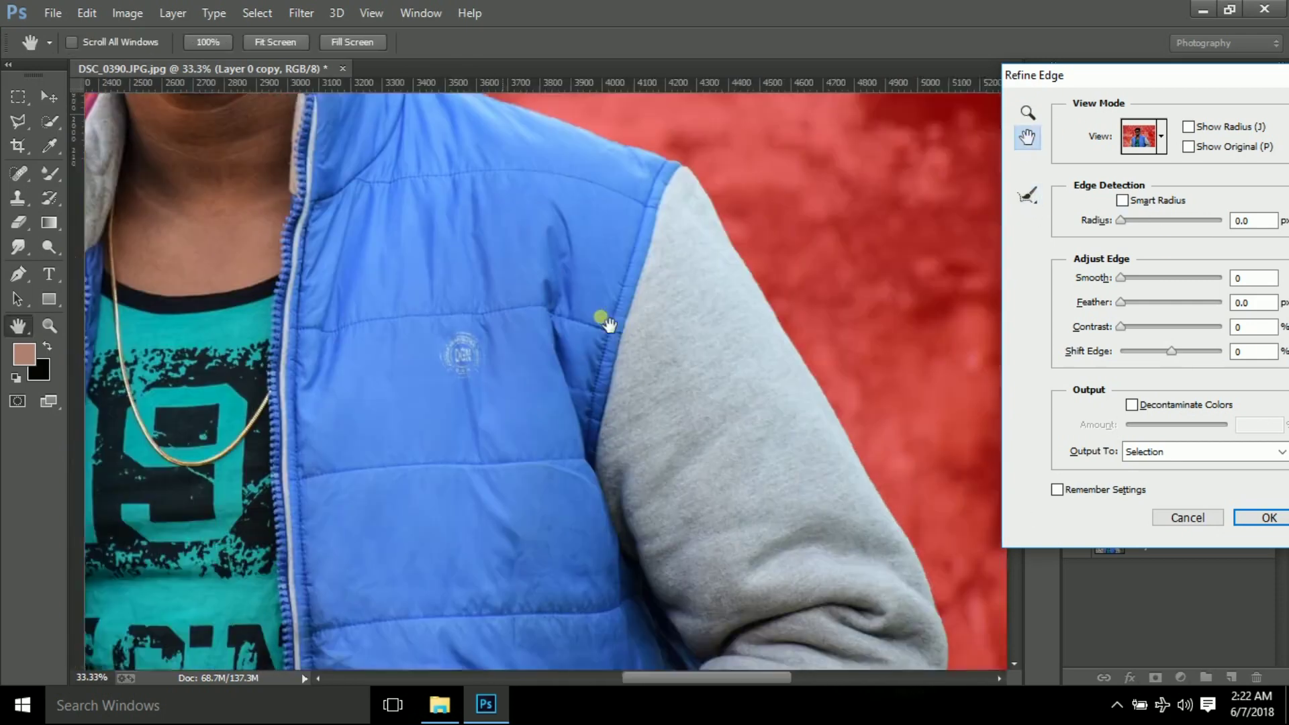
left_click_drag(470, 296, 942, 360)
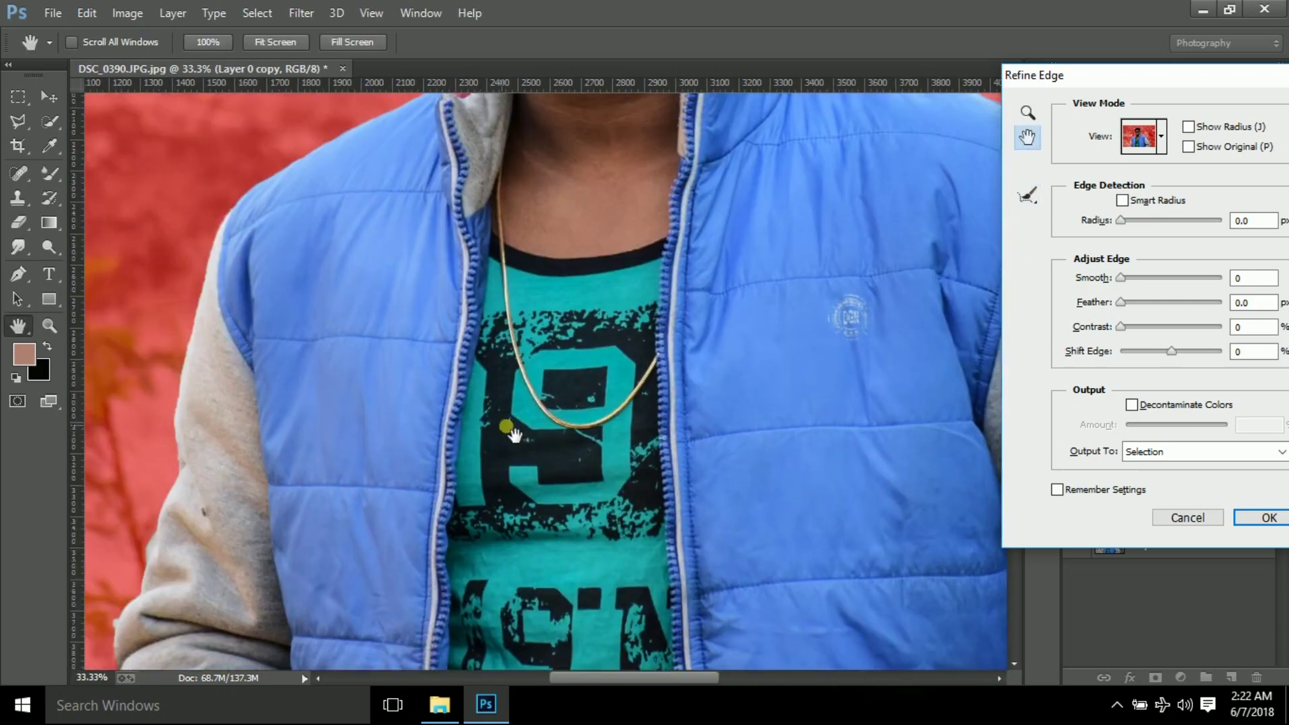
left_click_drag(212, 664, 235, 554)
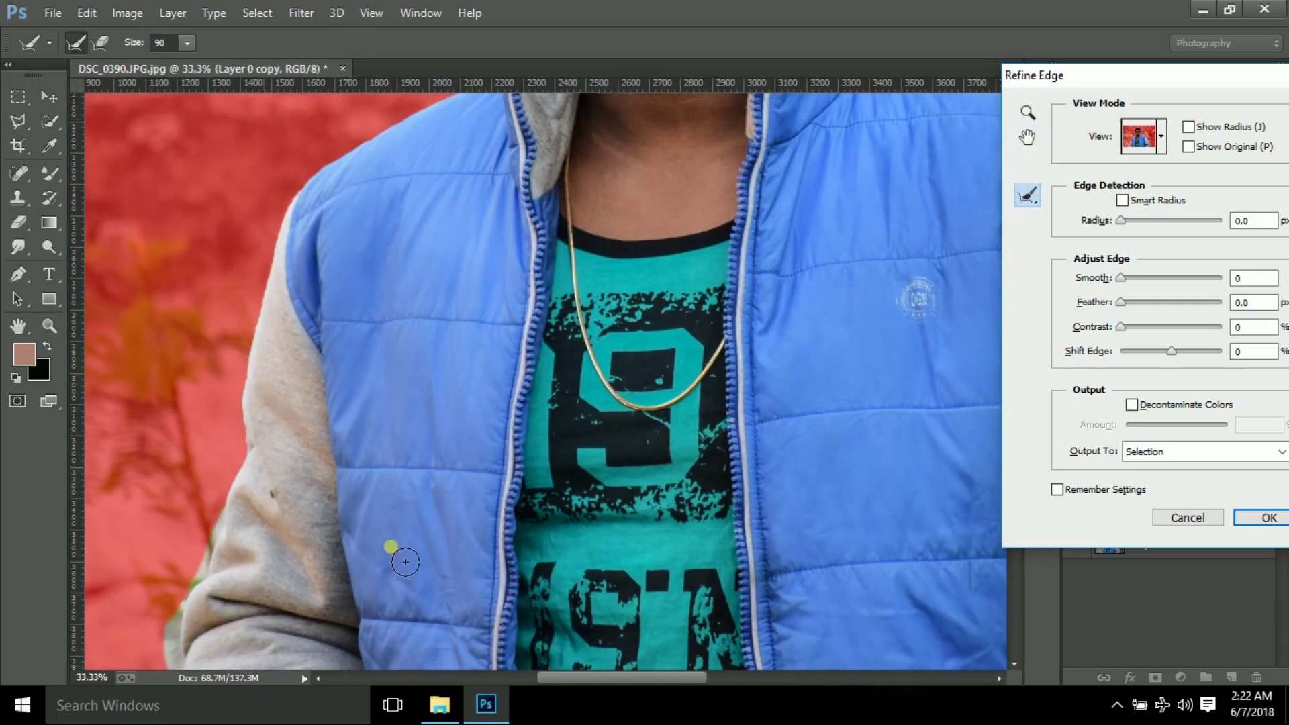
left_click_drag(272, 464, 295, 280)
key("alt")
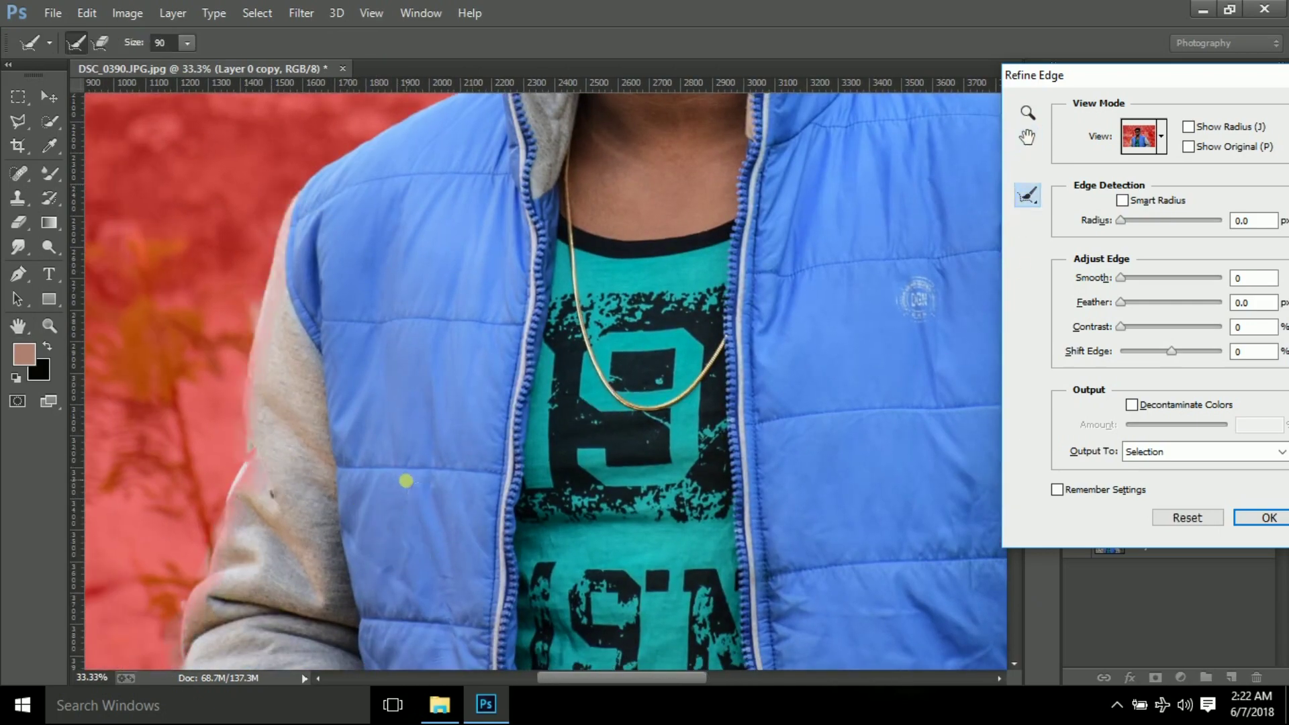
left_click(1261, 518)
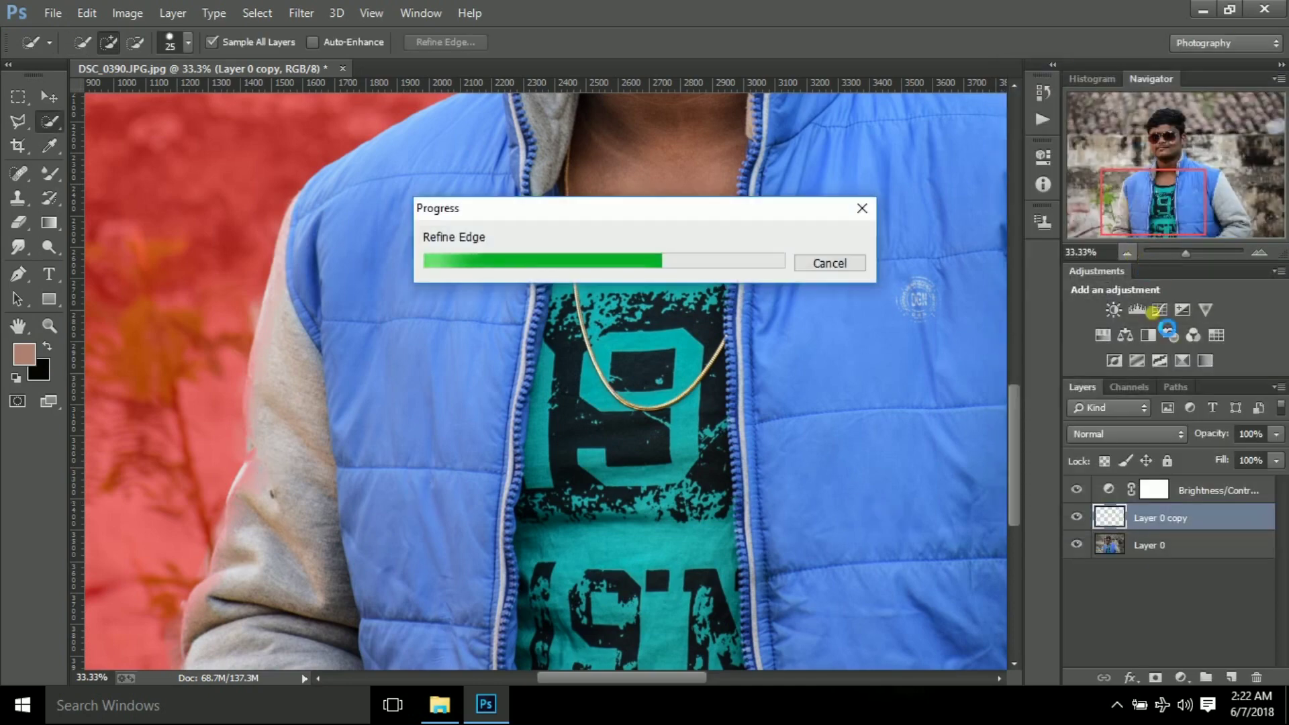
Extend the Quick Selection along the left grey sleeve by the chest, then reopen Refine Edge.
left_click(1128, 252)
left_click(1260, 252)
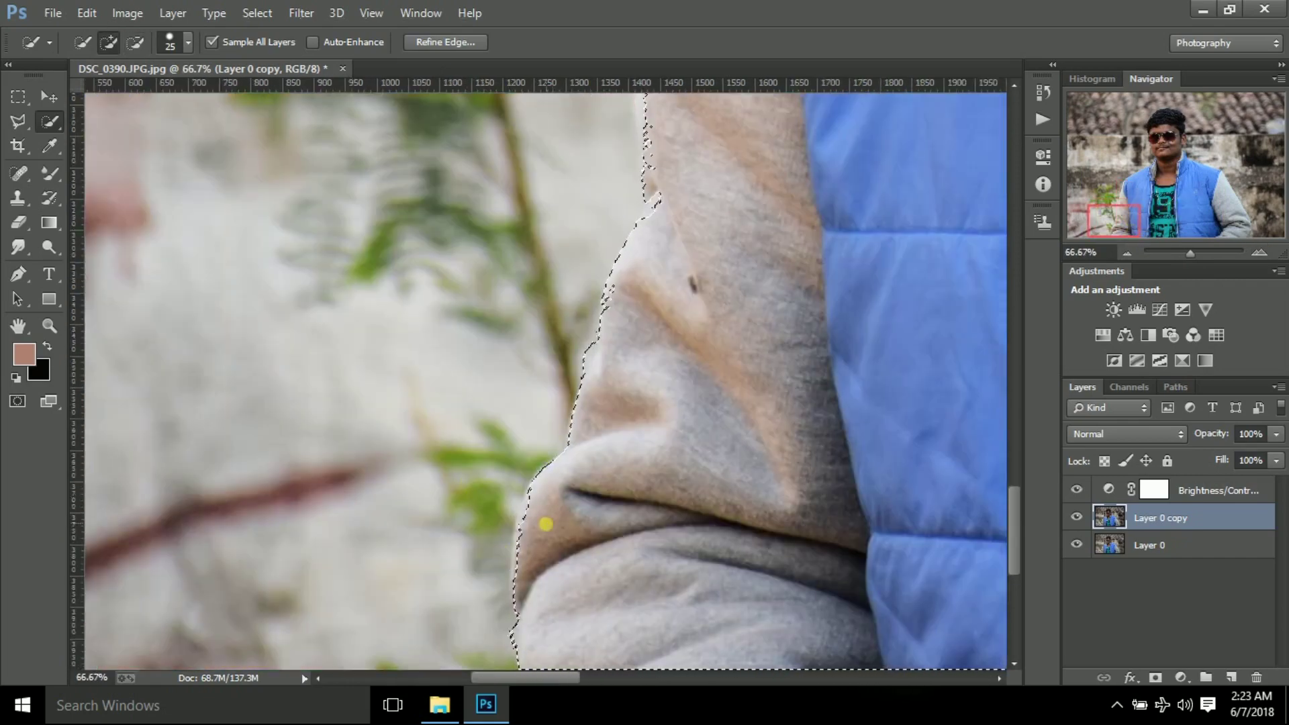
scroll(726, 234, "down", 2)
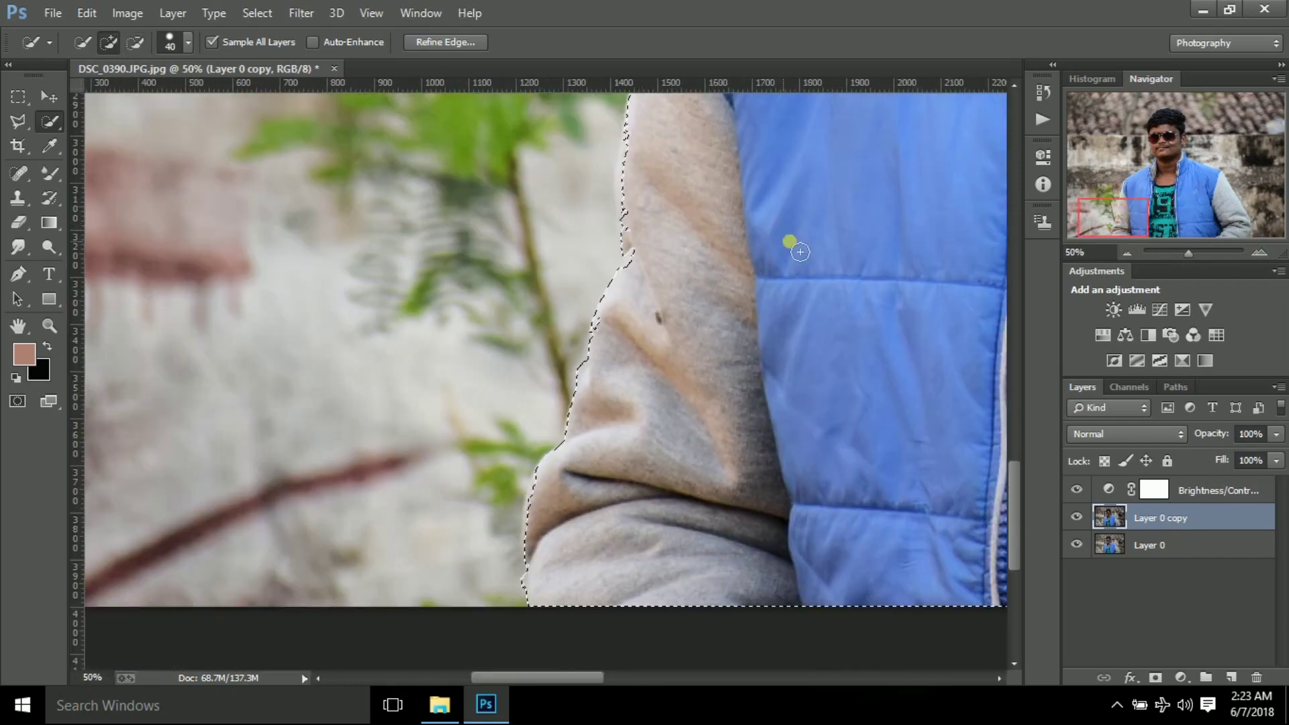
left_click(1195, 149)
left_click_drag(1195, 149, 1152, 208)
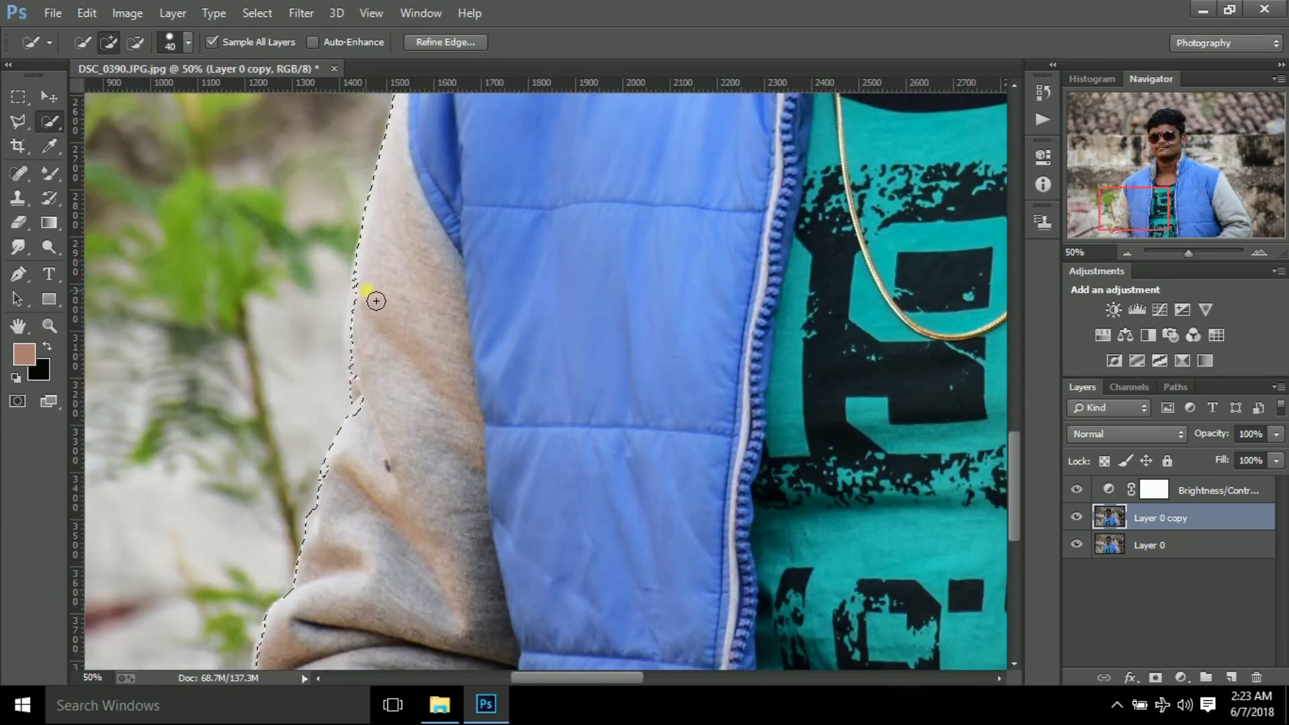
mouse_move(365, 377)
left_mouse_down()
mouse_move(383, 349)
mouse_move(416, 383)
left_mouse_up()
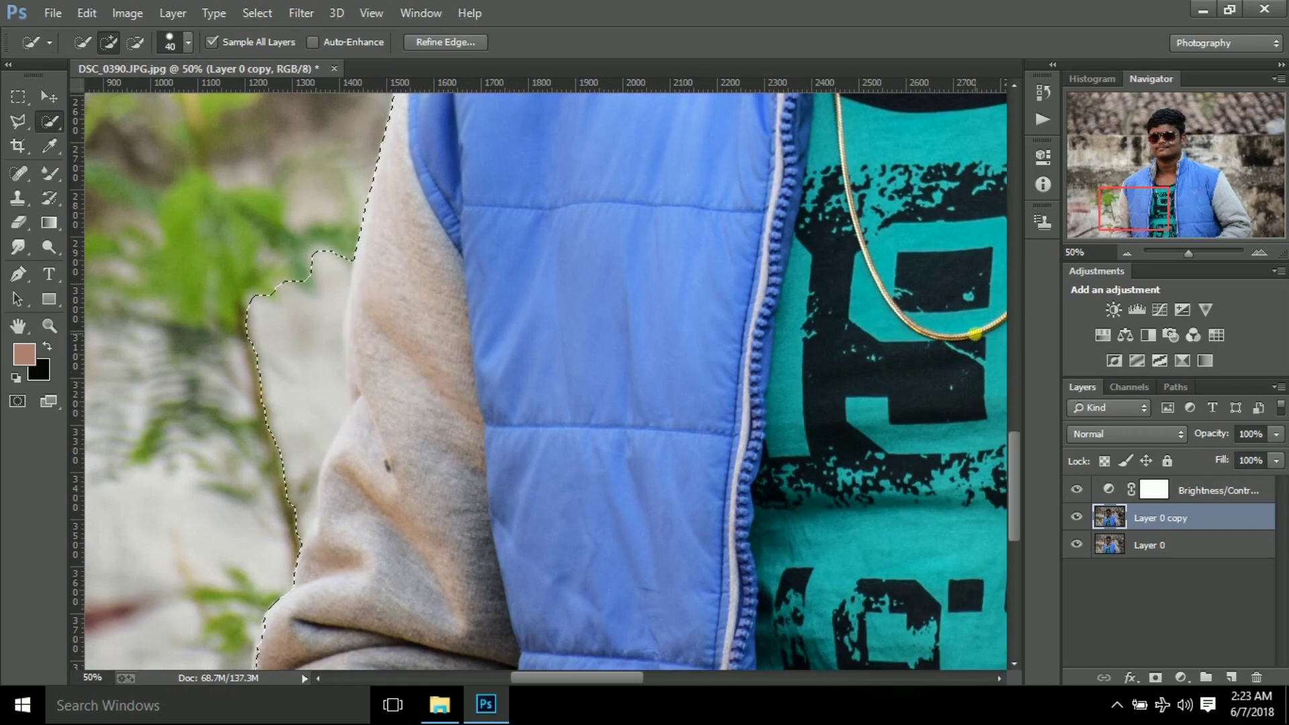
left_click(1127, 253)
left_click(446, 41)
scroll(537, 336, "up", 5)
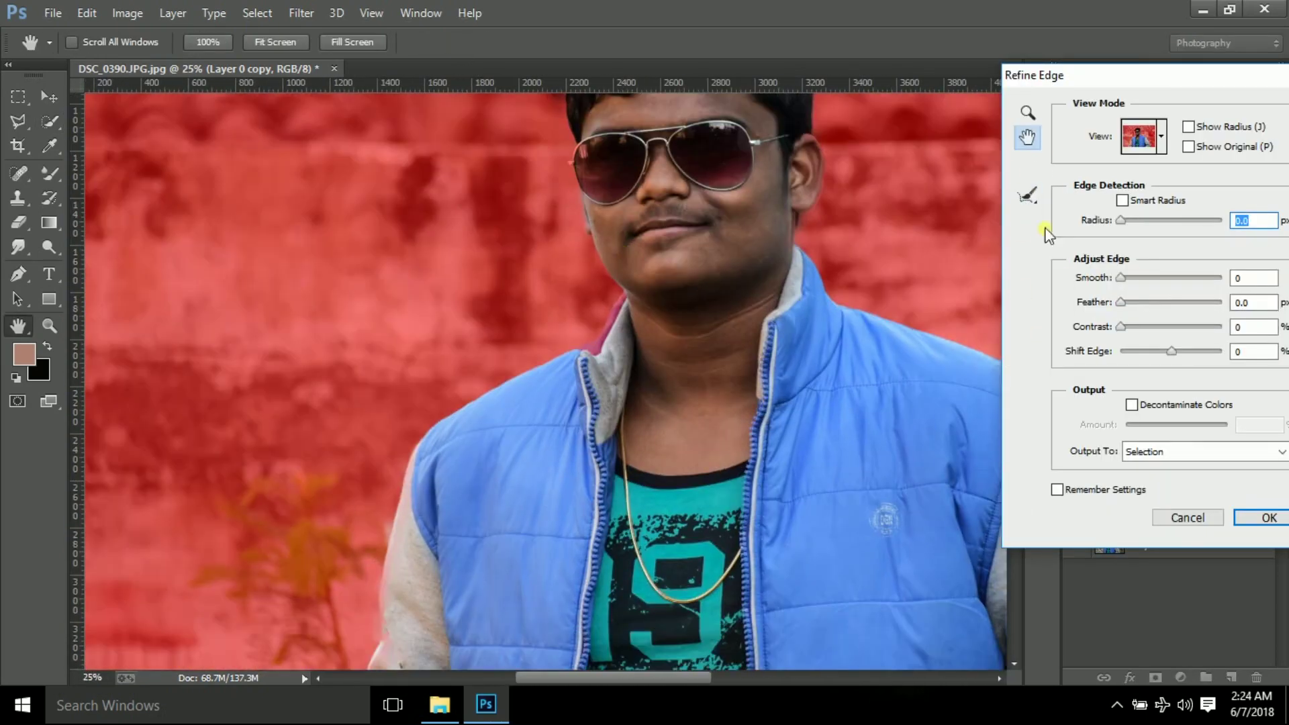
Inspect the collar edge, re-enter Refine Edge and bring the sunglasses and hair into the preview.
key("z")
left_click_drag(596, 351, 935, 366)
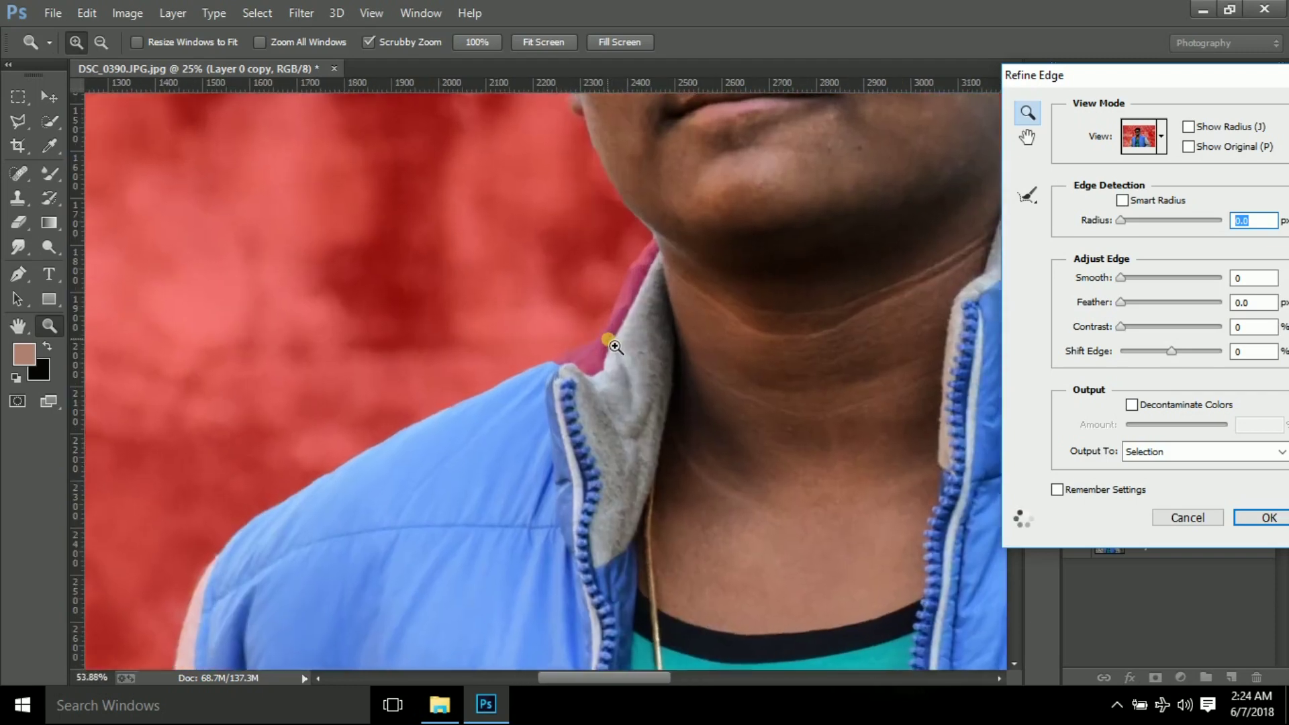
key("Return")
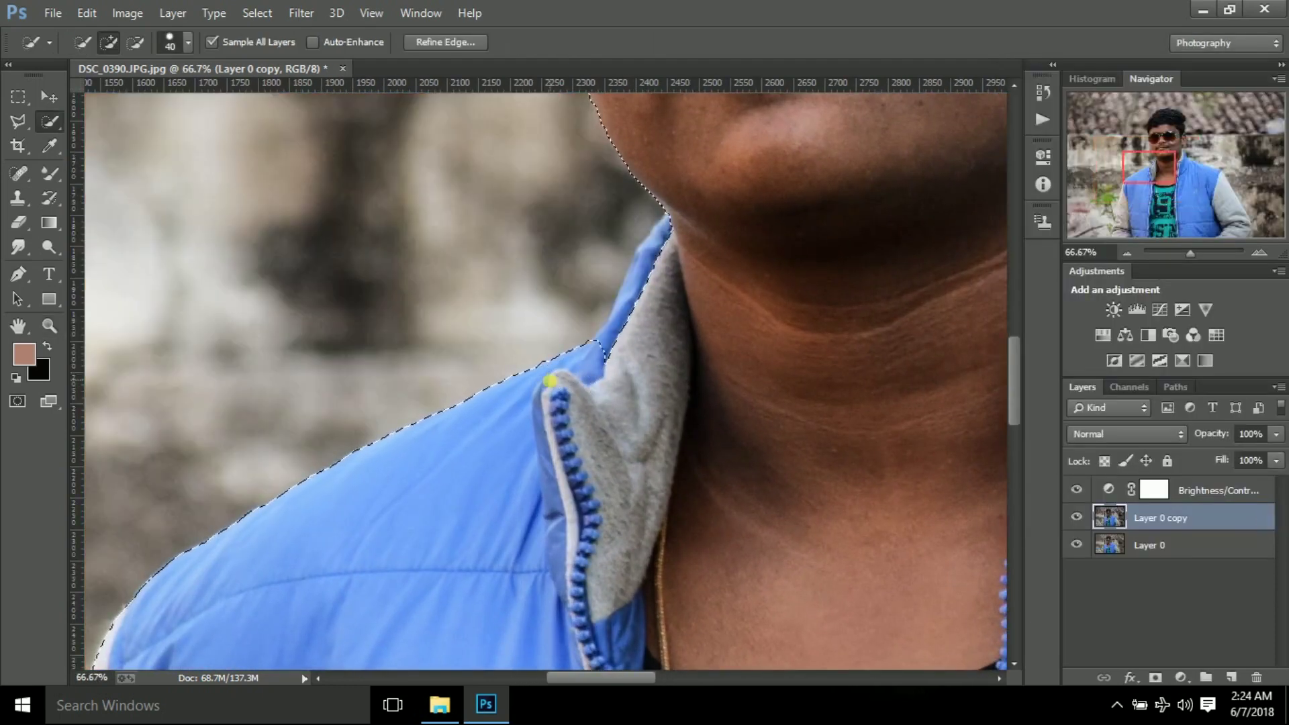
key("ctrl+alt+r")
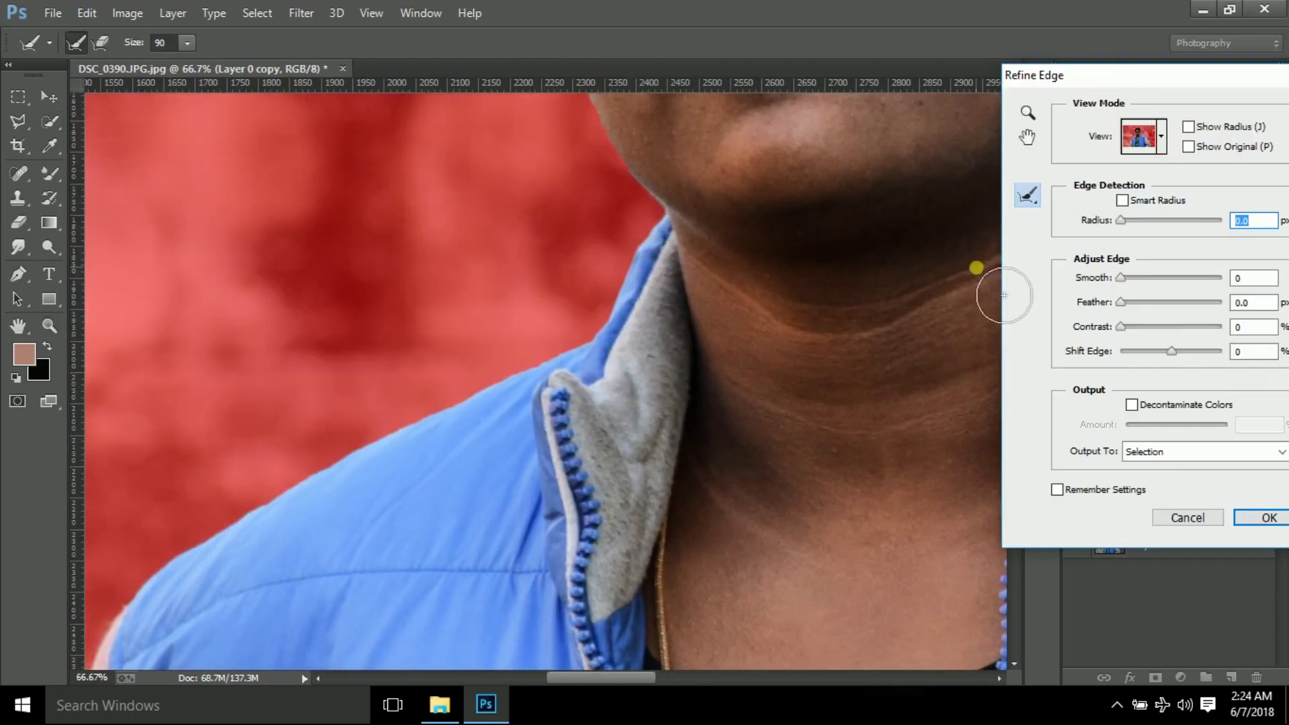
left_click_drag(978, 267, 598, 488)
left_click_drag(511, 223, 682, 432)
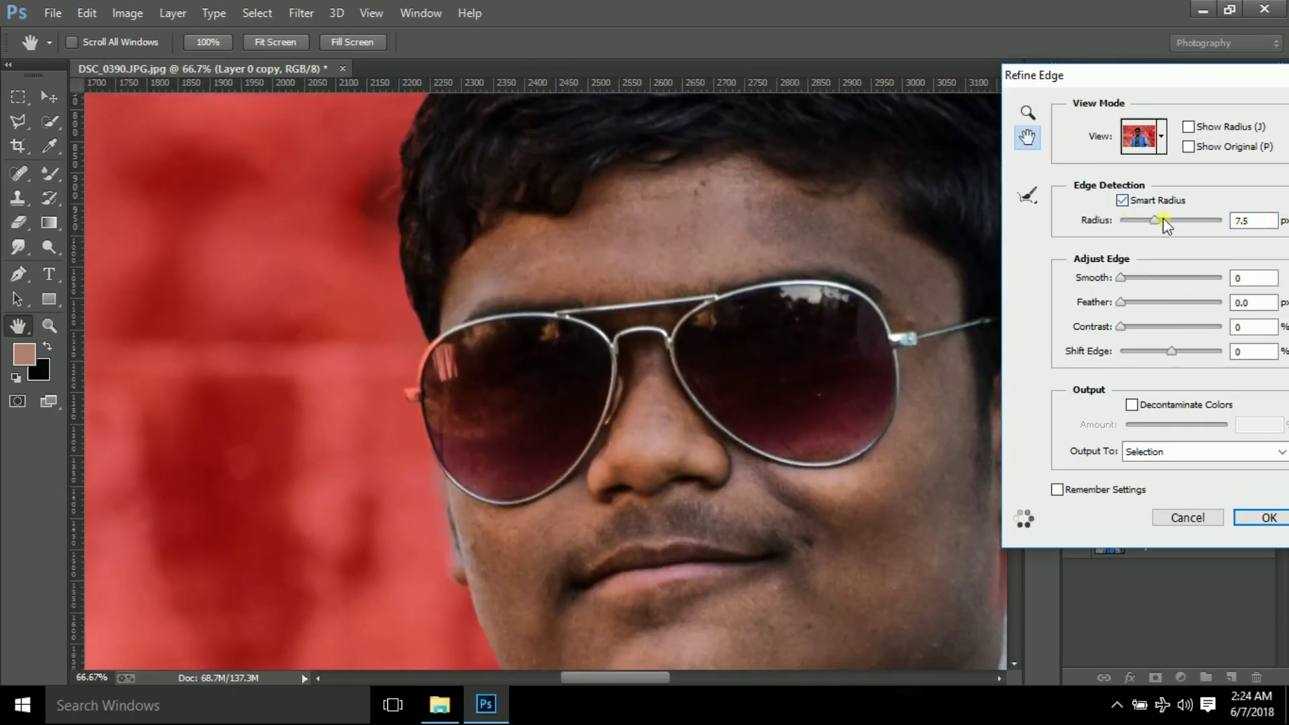
Set Refine Edge Radius 9.6 px, Smooth 42, Feather 2.9 px and Contrast 47.
left_click_drag(1158, 218, 1160, 220)
left_click_drag(1130, 279, 1153, 279)
mouse_move(1132, 278)
left_mouse_down()
mouse_move(1162, 279)
mouse_move(1141, 309)
left_mouse_up()
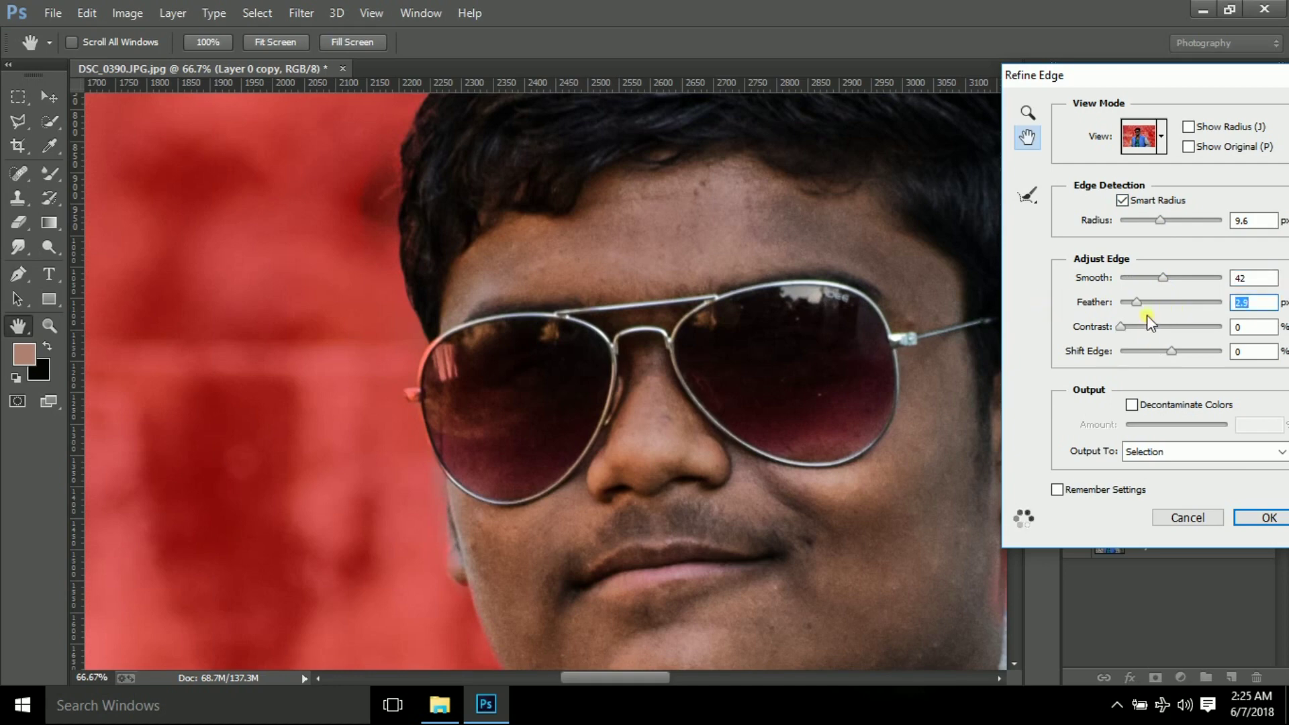
left_click_drag(1121, 327, 1167, 327)
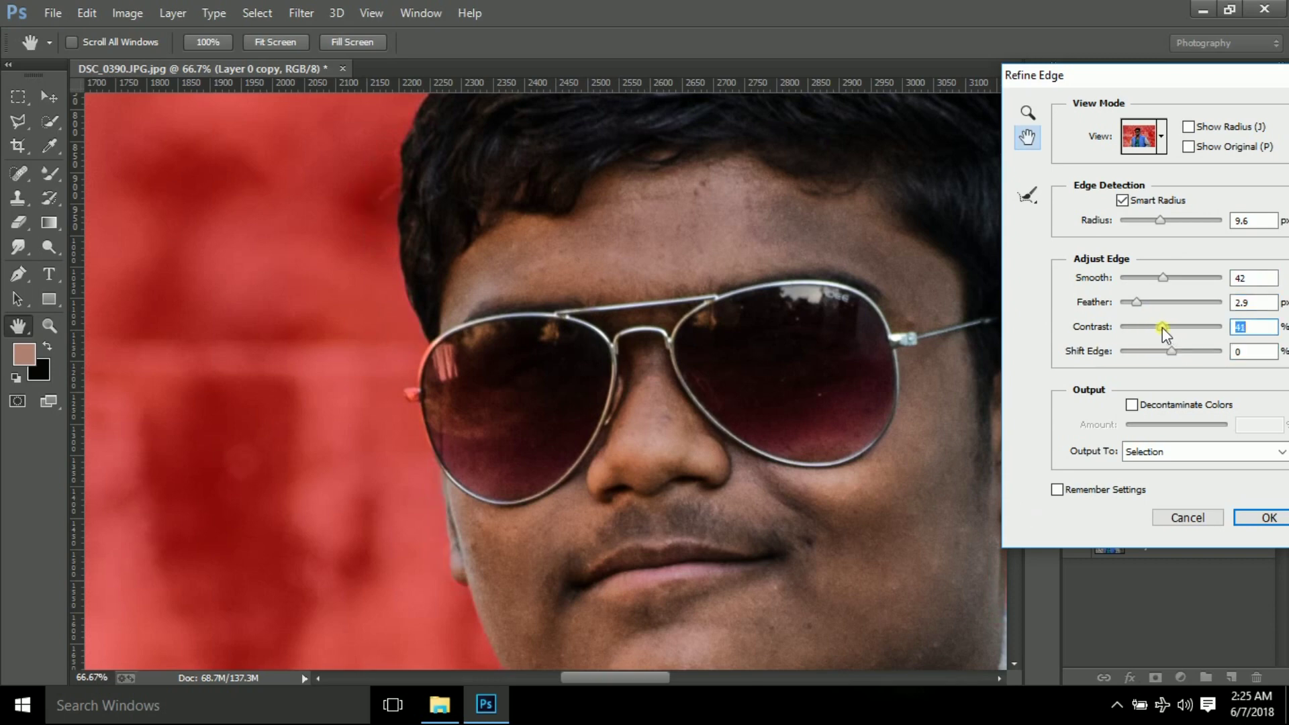
left_click_drag(1168, 329, 1169, 328)
Output the refined selection as a new layer with layer mask, Layer 0 copy 2.
left_click_drag(528, 632, 452, 397)
left_click(1224, 452)
left_click(1265, 518)
left_click(1128, 259)
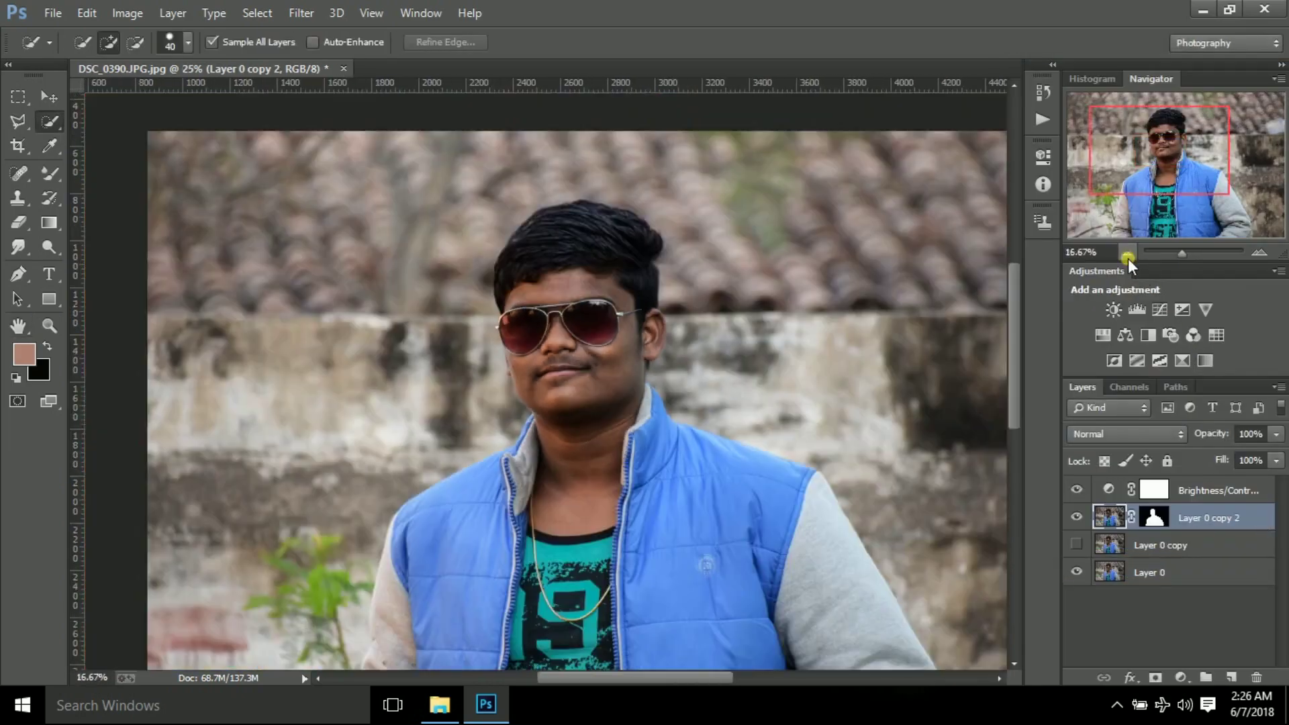
Move the subject mask from Layer 0 copy 2 onto Layer 0 and hide Layer 0 copy 2.
left_click(1078, 574)
left_click(1078, 574)
left_click_drag(1154, 518, 1154, 572)
left_click(1076, 517)
Hide both copy layers so the cut-out shows on transparency, and select Layer 0's mask.
left_click_drag(1079, 517, 1078, 544)
left_click(1127, 254)
left_click_drag(1076, 517, 1077, 544)
left_click(1079, 544)
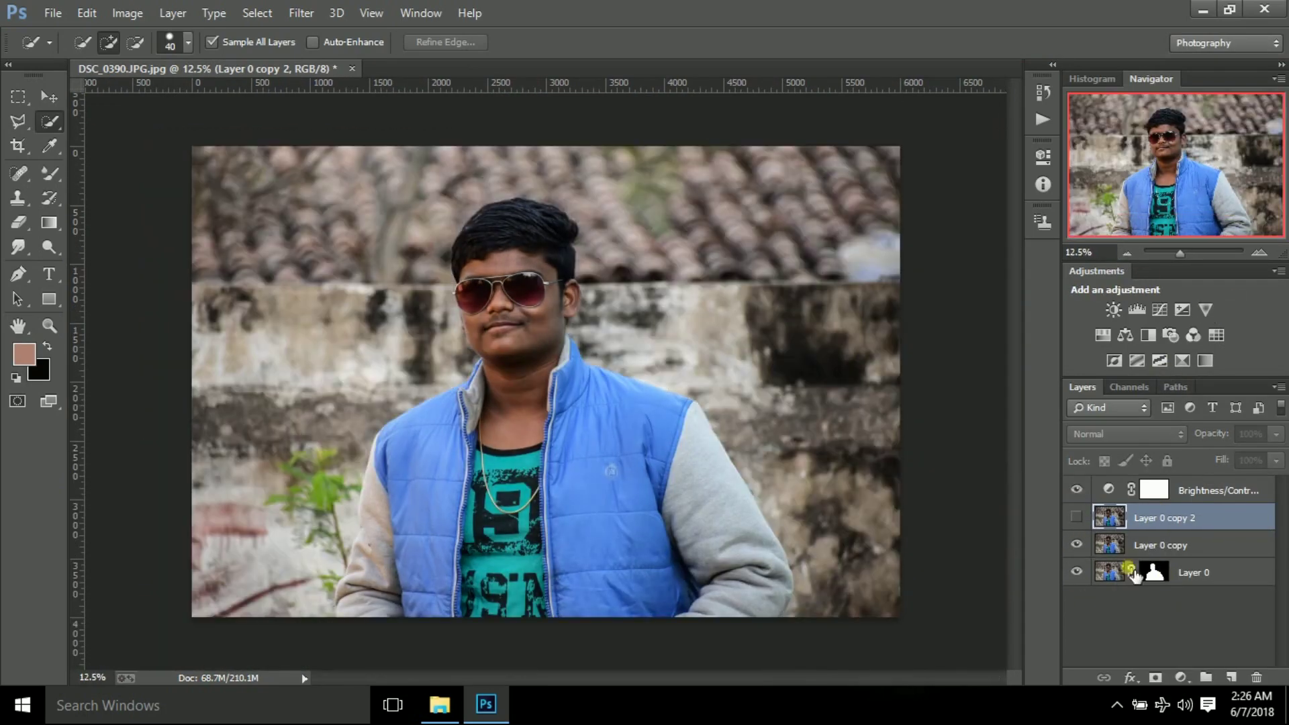
left_click(1196, 572)
left_click(1077, 545)
left_click(127, 13)
left_click(364, 73)
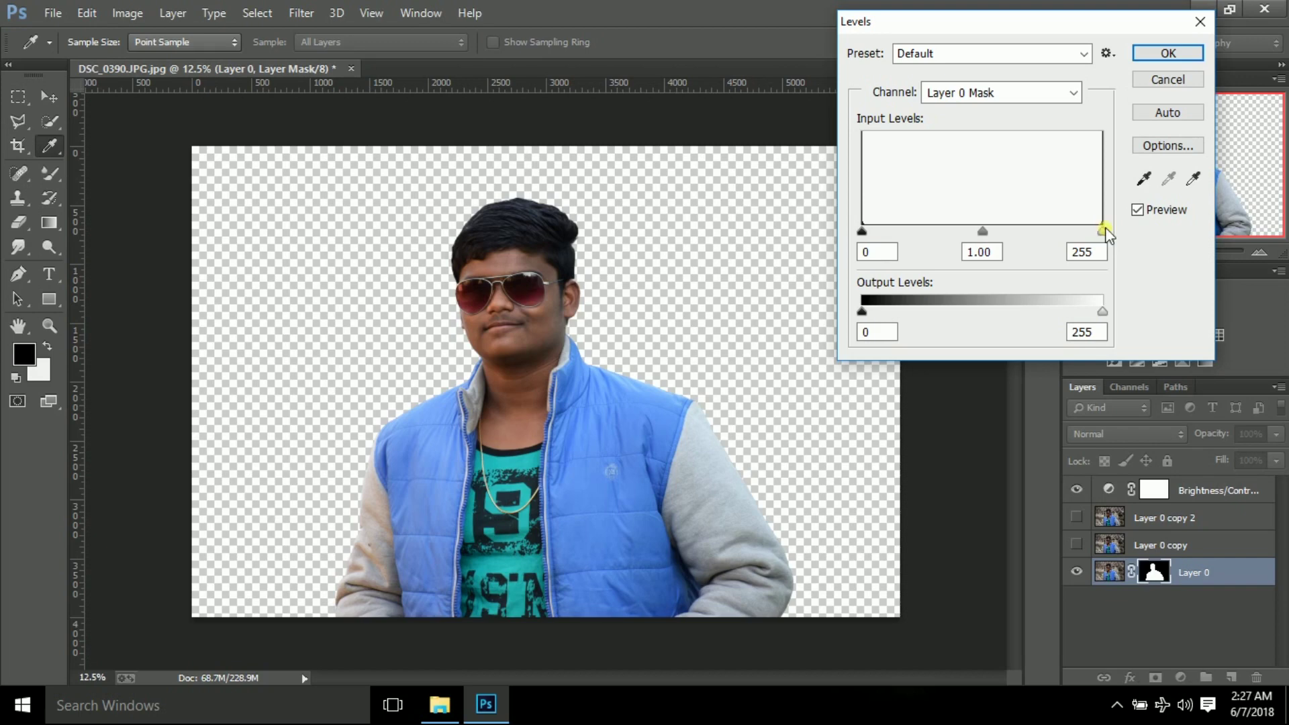
Try white input levels of 221, 247 and 133 on the mask, then close Levels.
left_click_drag(1102, 231, 1071, 232)
left_click_drag(1070, 231, 1092, 227)
left_click_drag(1093, 235, 987, 248)
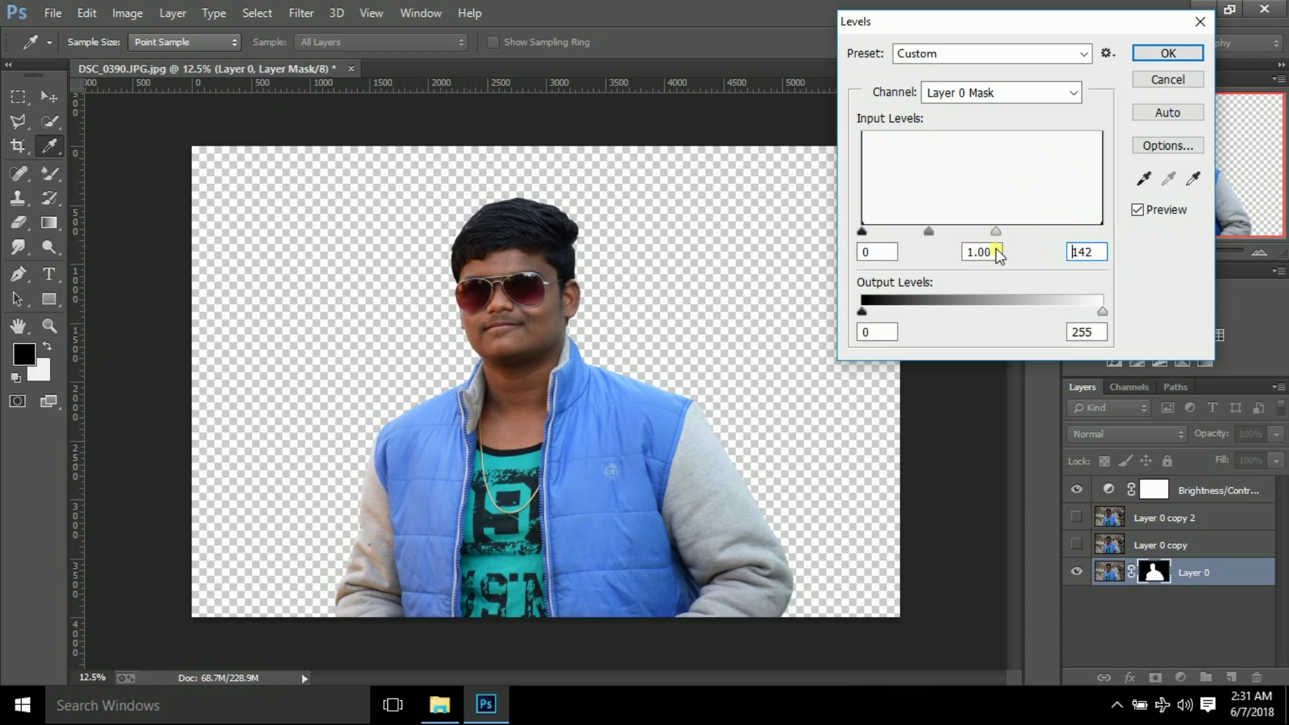
left_click(1173, 83)
Apply Levels to Layer 0's mask with the white input pulled down to 112.
key("w")
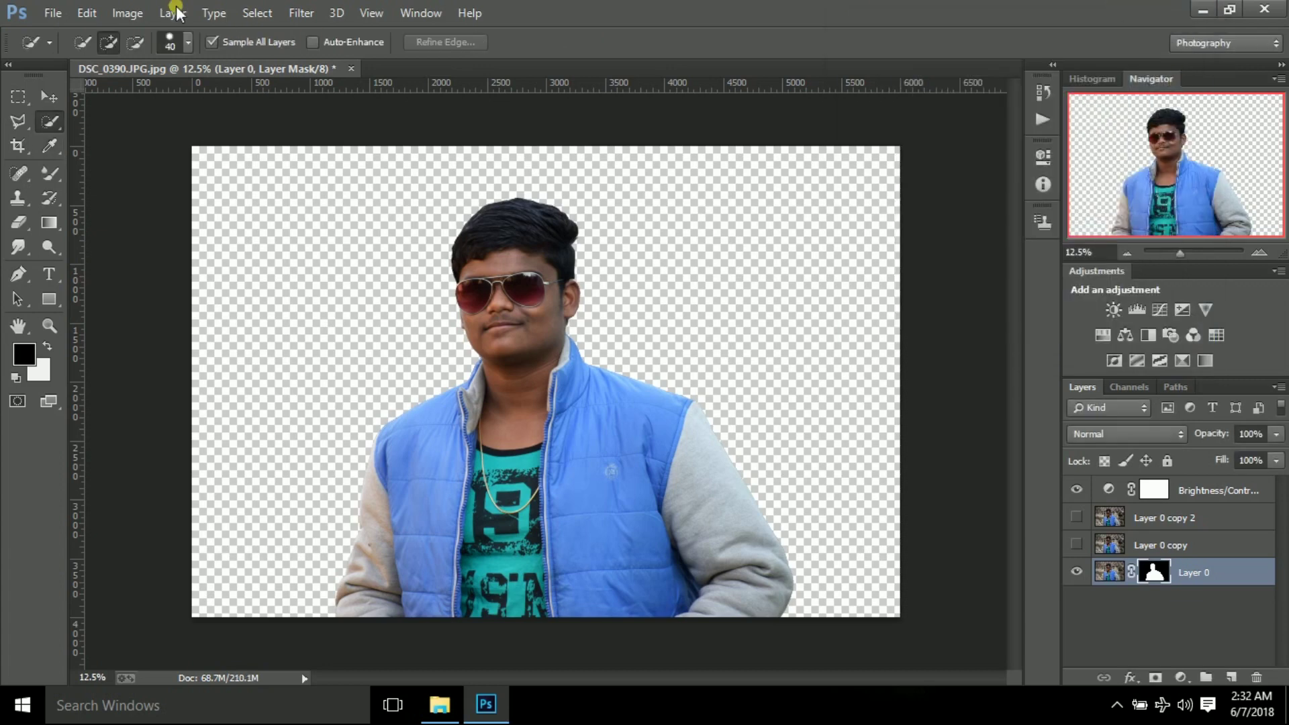
key("alt+i")
key("j")
key("l")
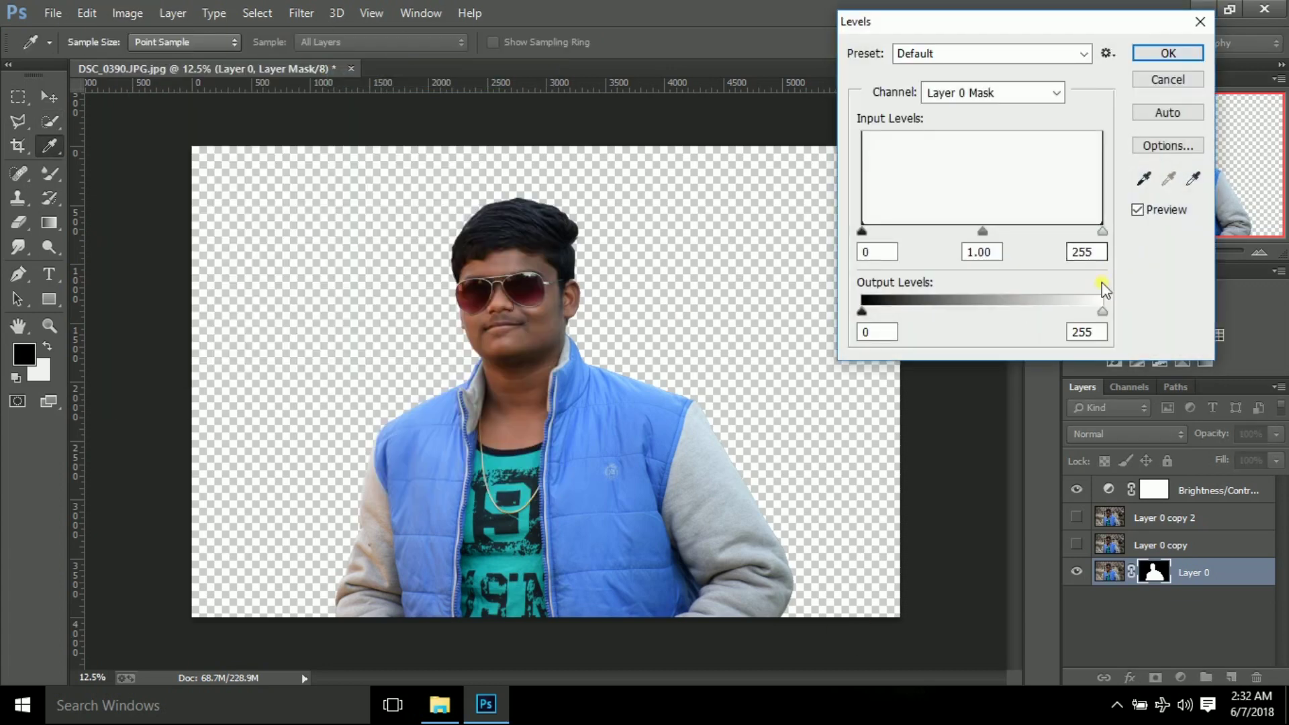
left_click_drag(1104, 232, 1045, 235)
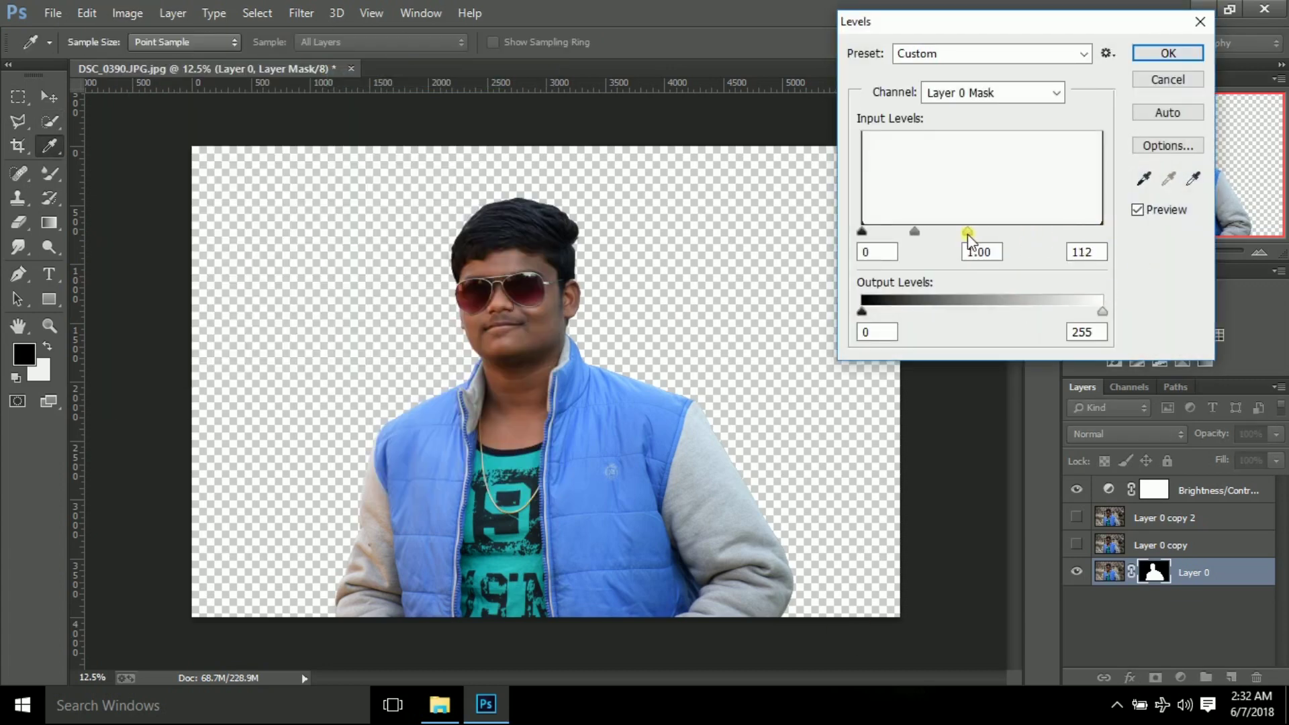
key("Return")
right_click(1154, 572)
left_click(1142, 533)
Feather Layer 0's mask to 2.8 px and place the 1052010_XL image as a new layer.
left_click_drag(1123, 302, 1134, 303)
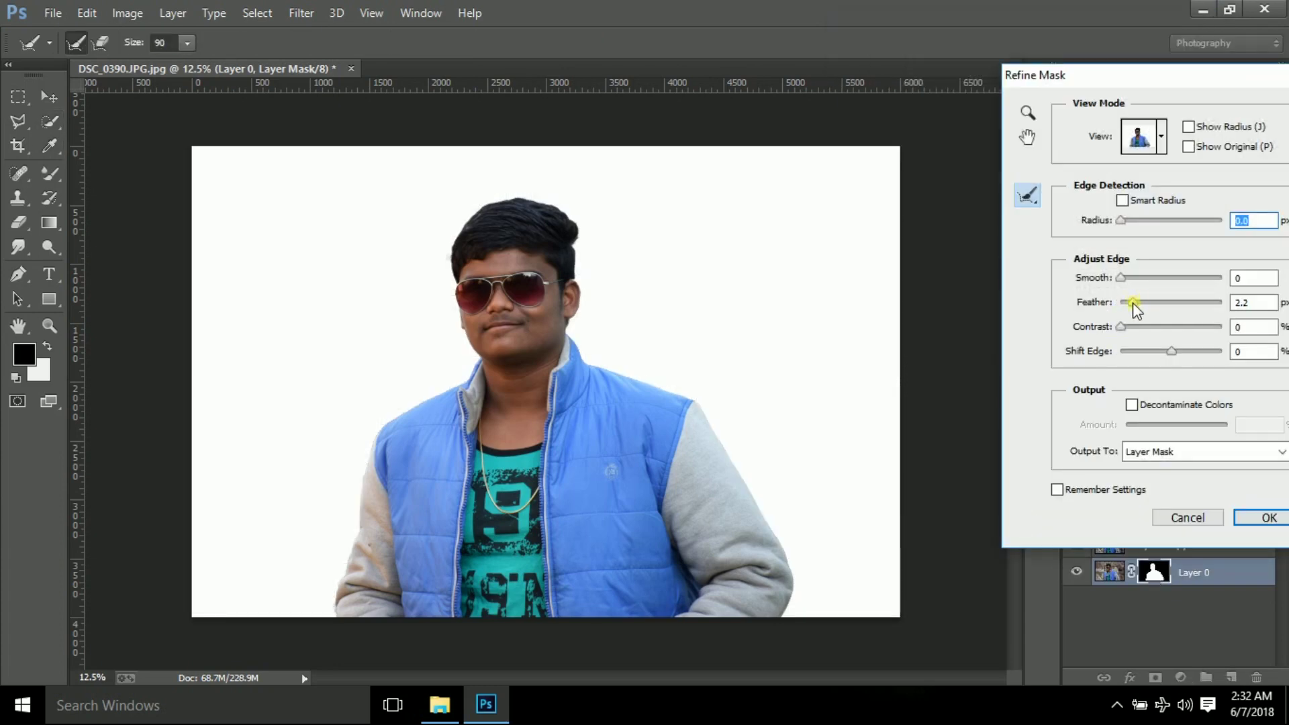
left_click_drag(1137, 309, 1136, 309)
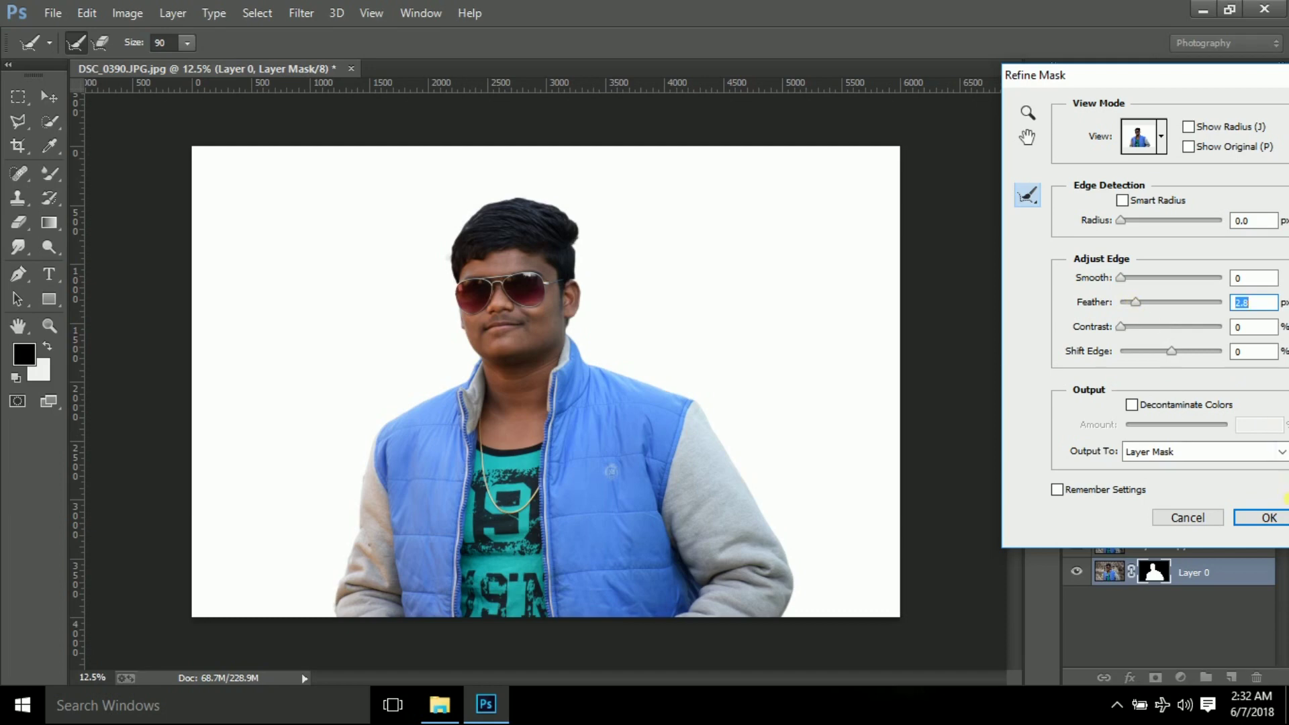
left_click(1269, 518)
left_click(1077, 545)
left_click(53, 13)
left_click(121, 301)
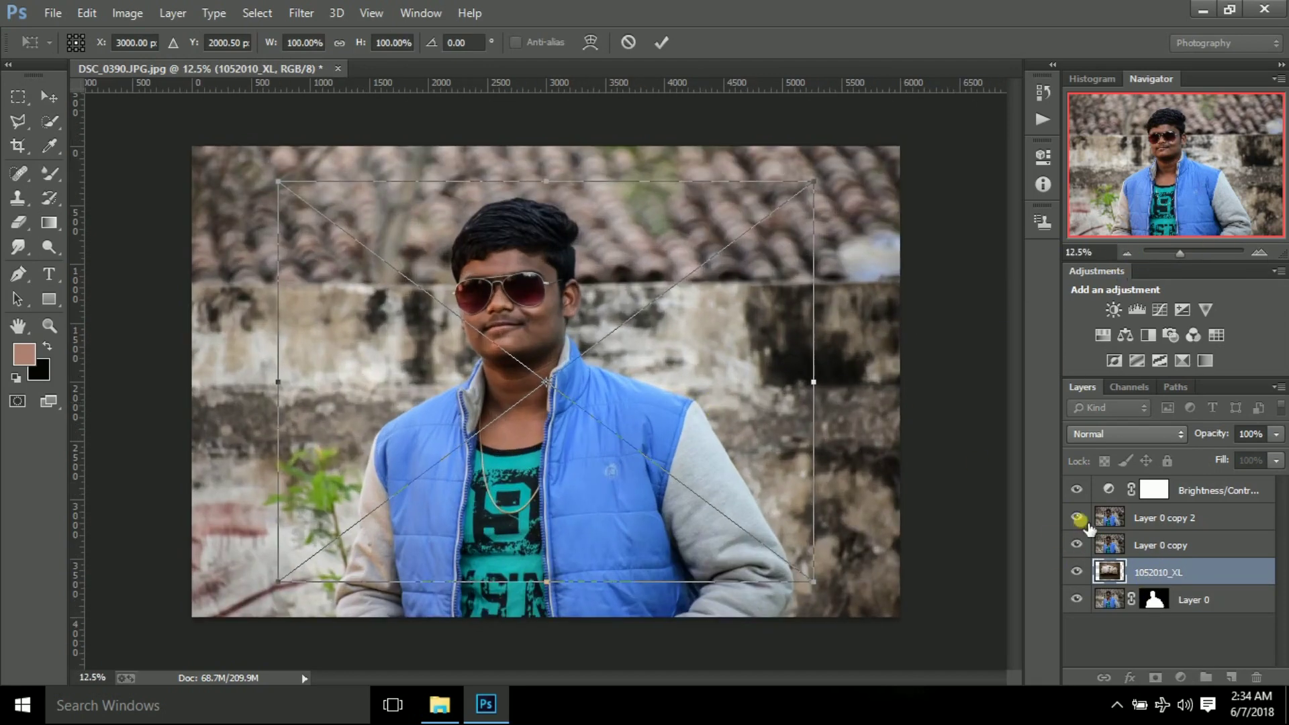
Stretch the placed 1052010_XL book image to fill the canvas and commit it.
left_click_drag(756, 466, 663, 428)
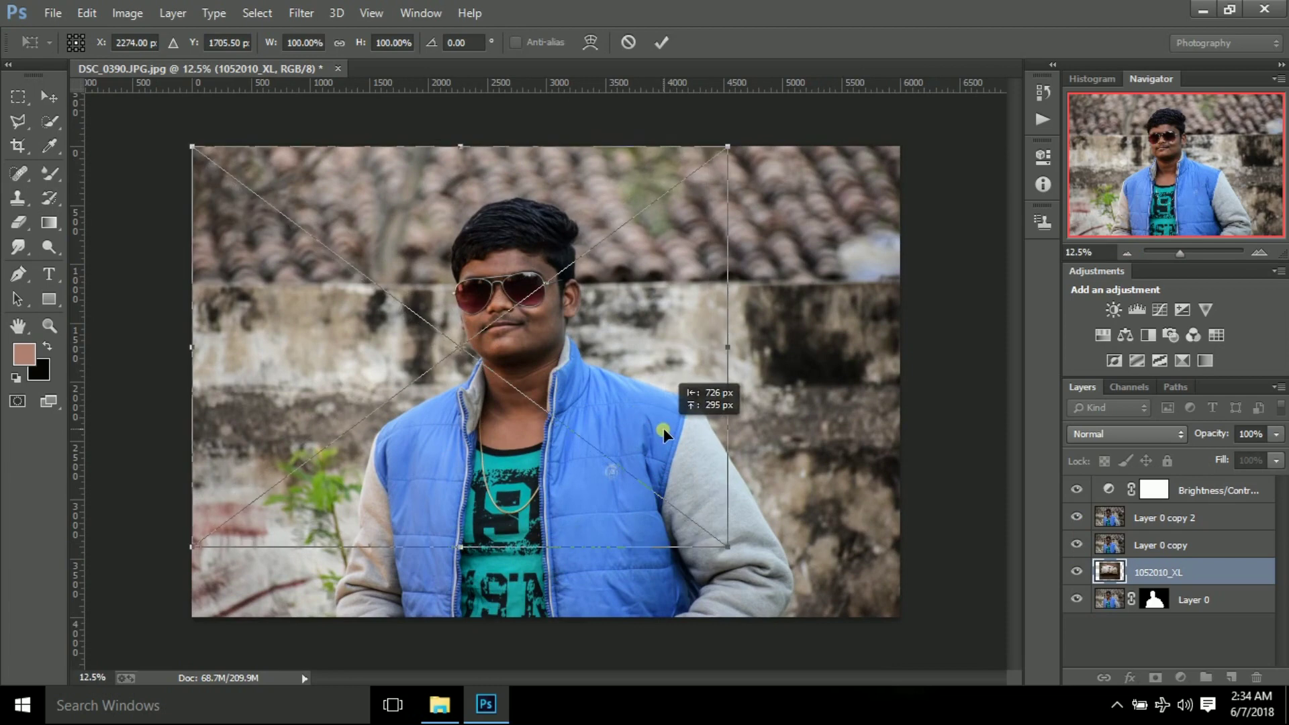
left_click_drag(728, 547, 888, 611)
key("Return")
Move Layer 0 above 1052010_XL, send Layer 0 copy 2 to the bottom, and select Layer 0.
key("w")
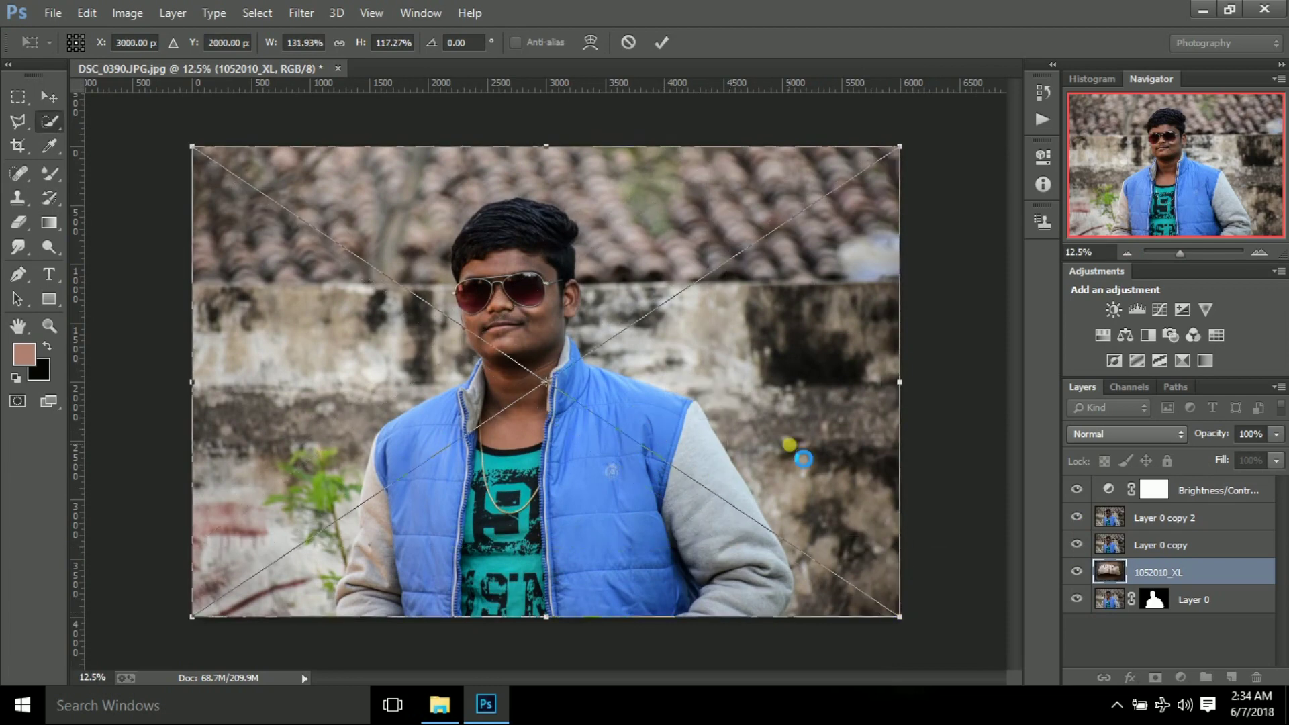
left_click(1077, 517)
mouse_move(1221, 601)
left_mouse_down()
mouse_move(1221, 569)
mouse_move(1208, 624)
left_mouse_up()
left_click_drag(1219, 530, 1202, 612)
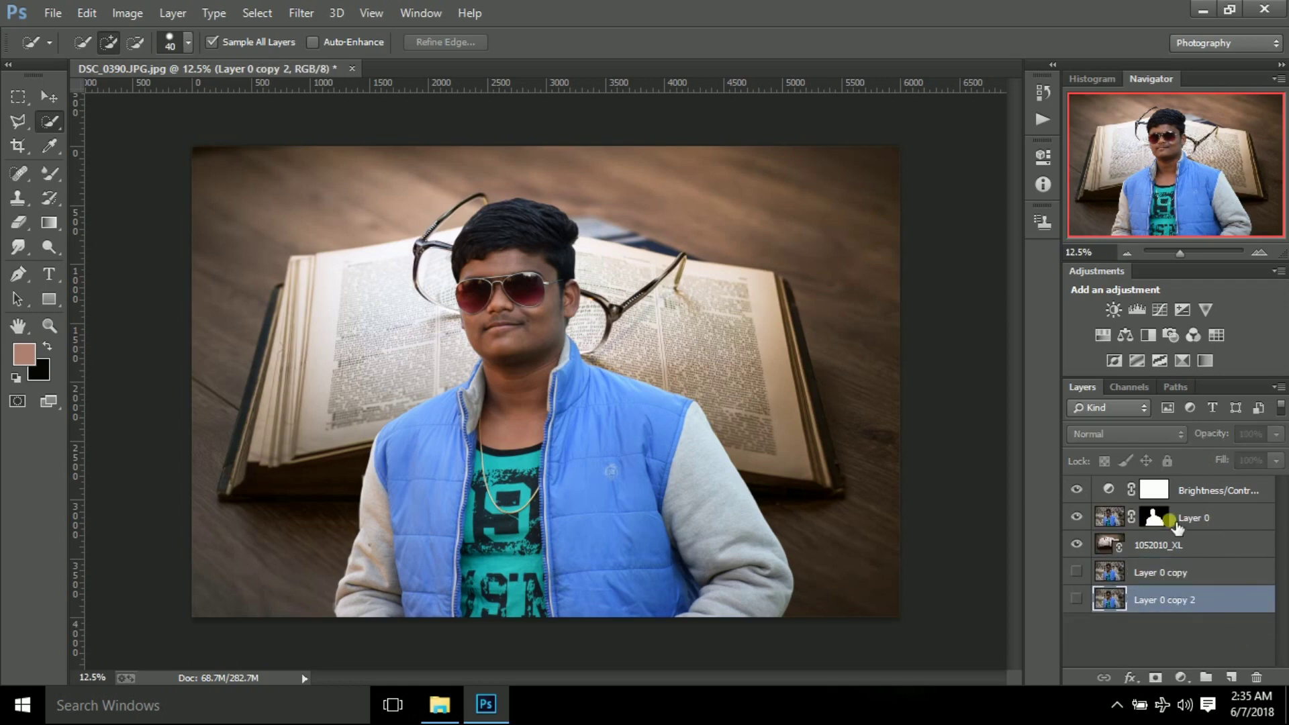
left_click(1261, 252)
left_click(1129, 251)
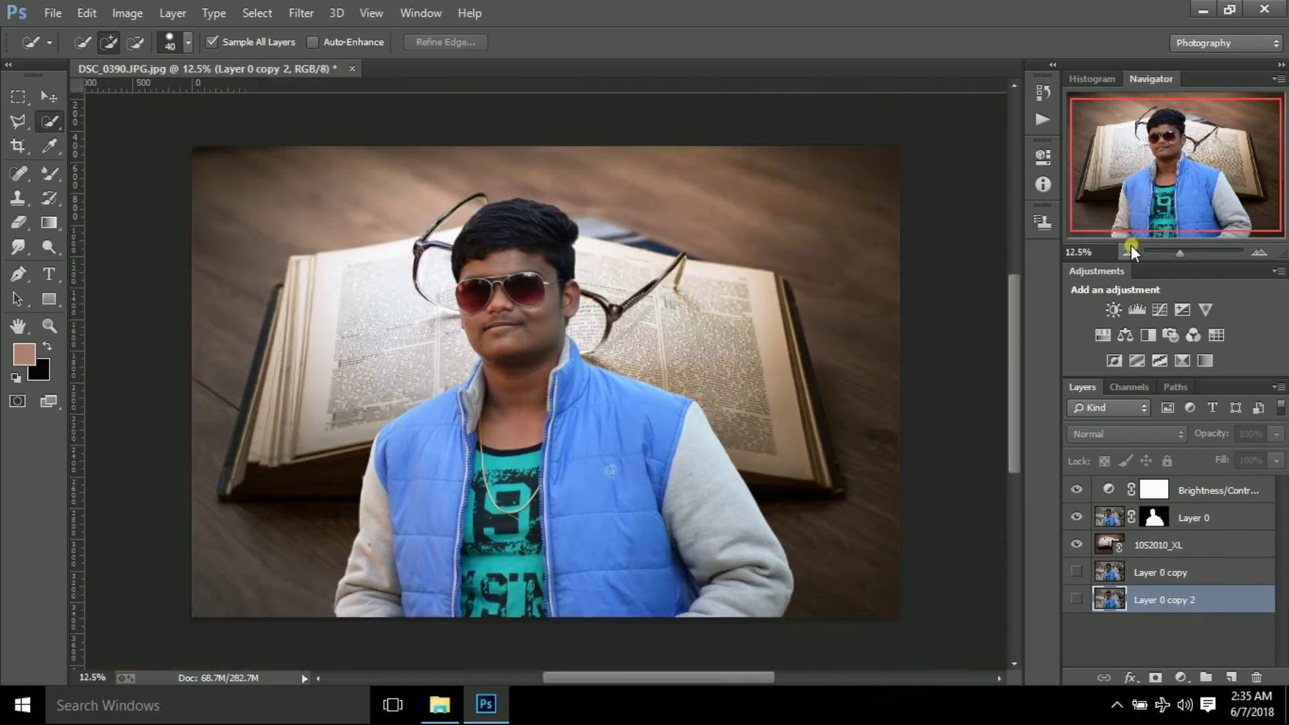
left_click(1134, 528)
left_click(49, 97)
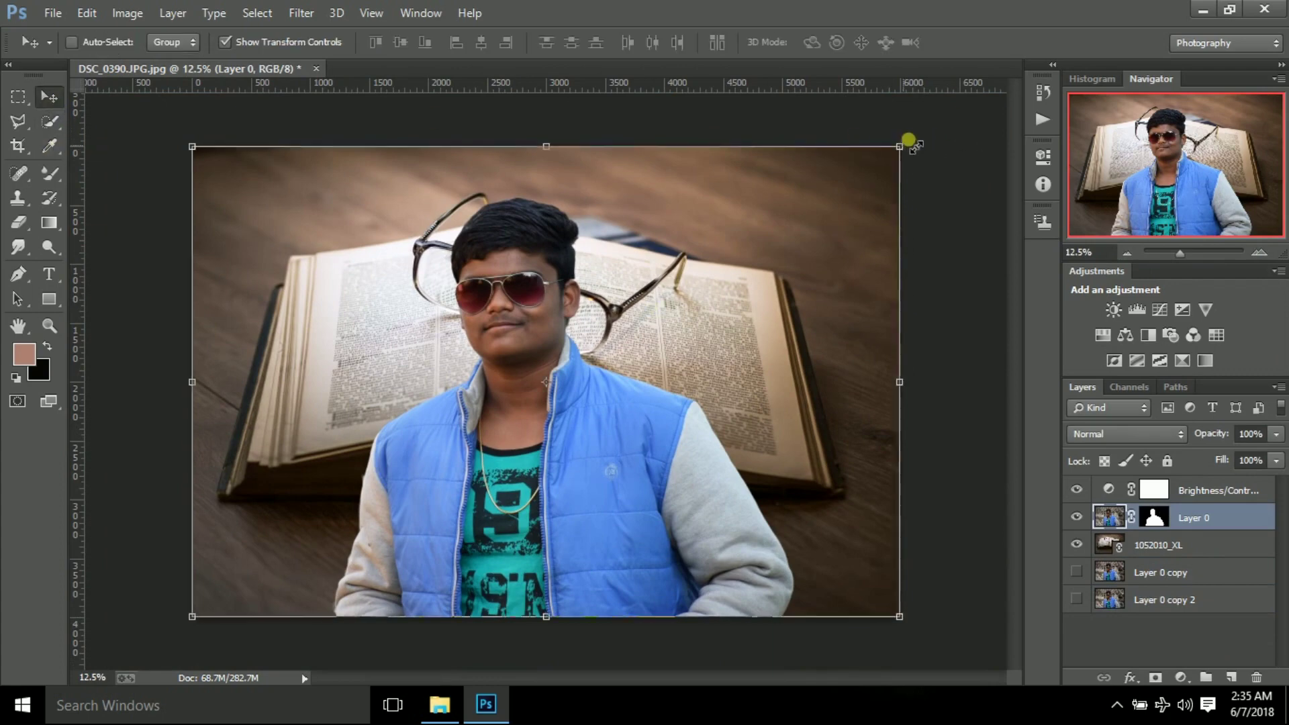
Scale Layer 0's cut-out person past the canvas edges, commit, and select the Brightness/Contrast layer.
left_click_drag(901, 145, 917, 111)
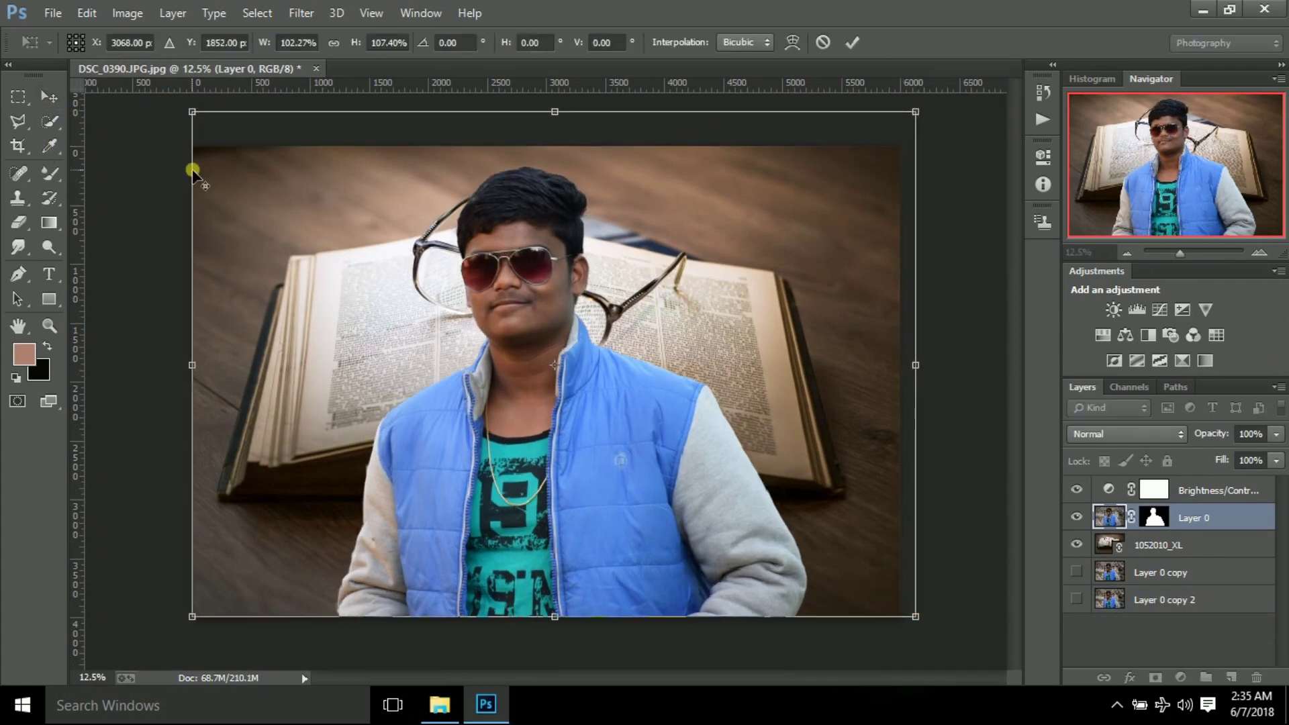
key("ctrl+minus")
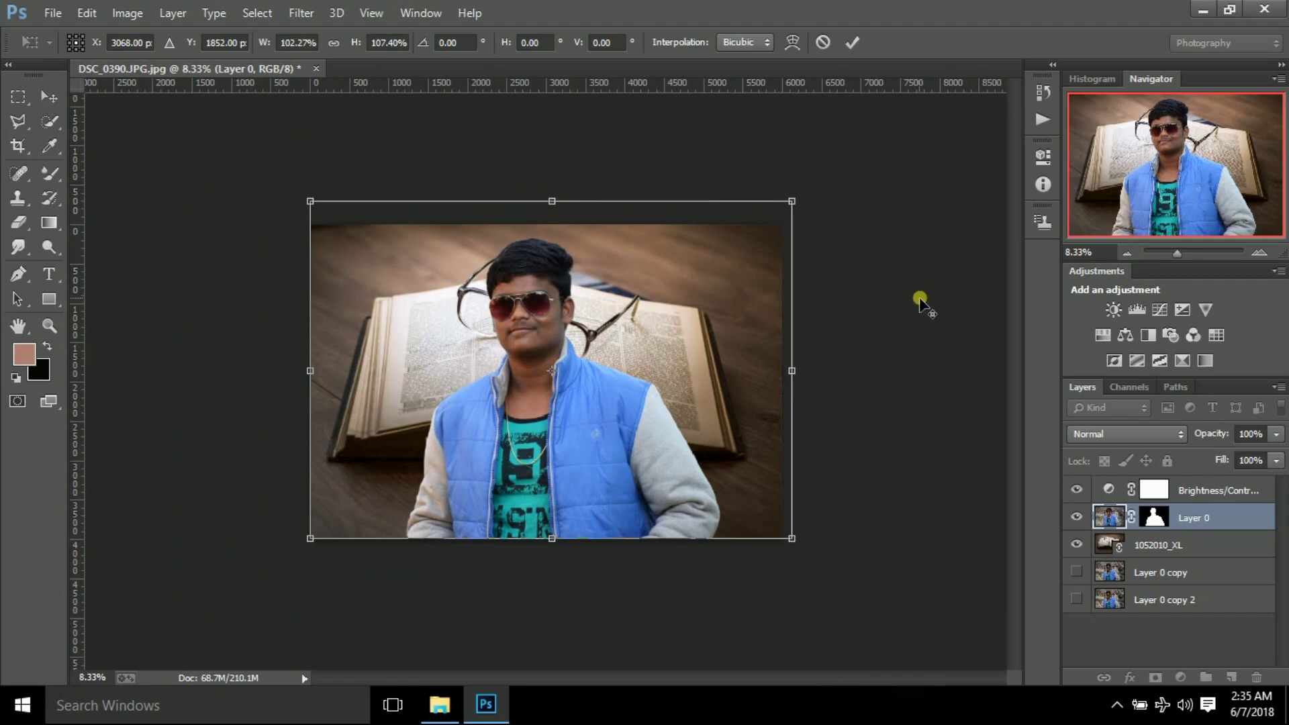
left_click_drag(799, 203, 784, 222)
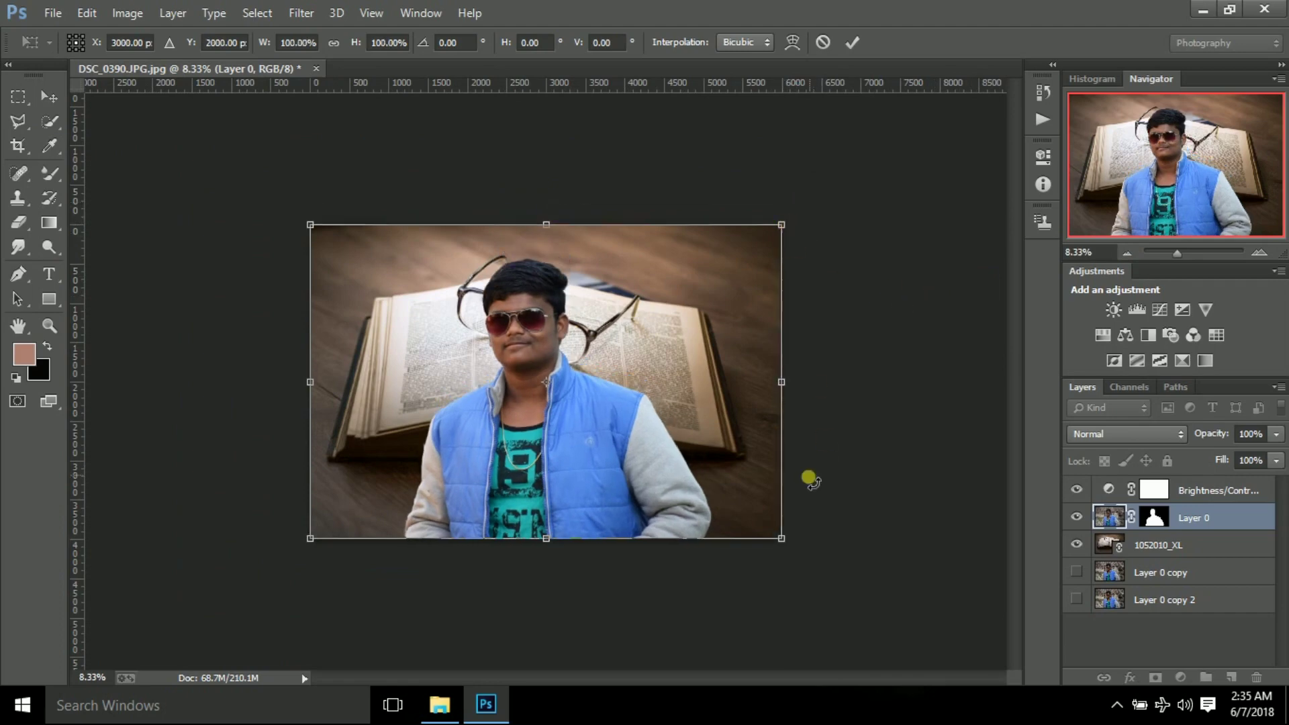
mouse_move(782, 538)
left_mouse_down()
mouse_move(756, 531)
mouse_move(756, 511)
left_mouse_up()
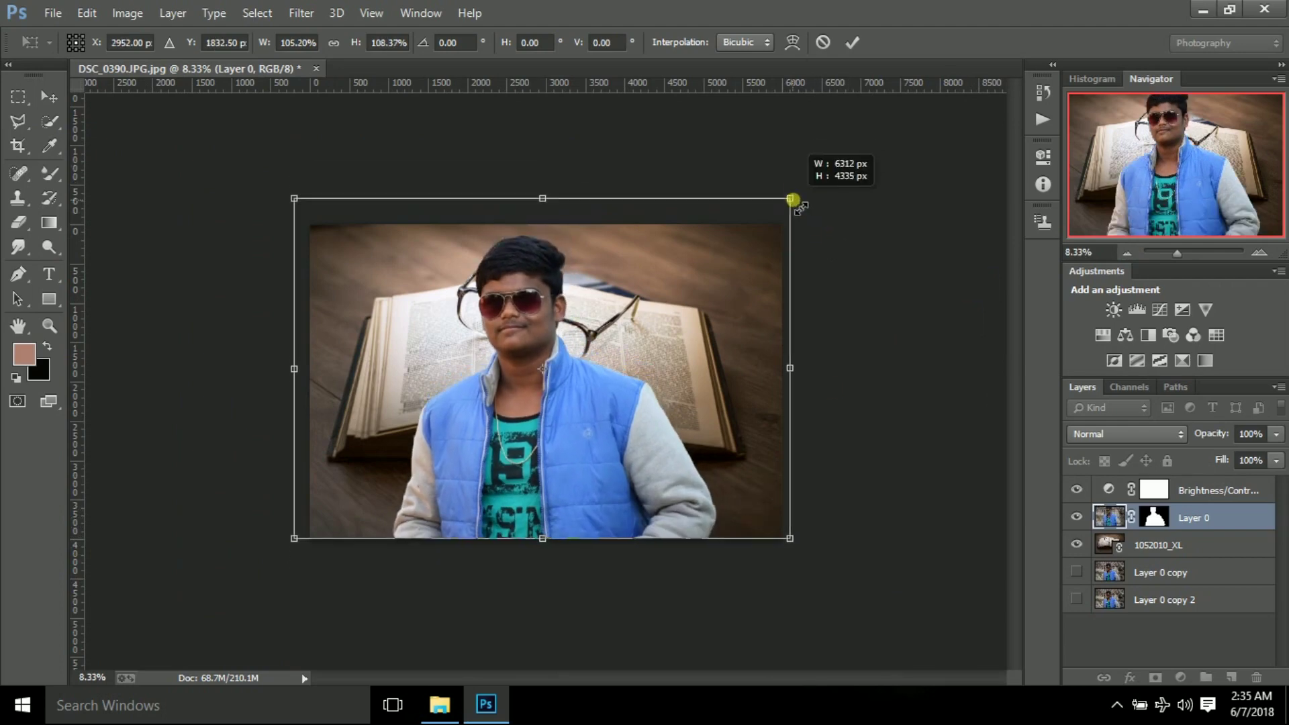
left_click_drag(806, 167, 800, 189)
double_click(738, 263)
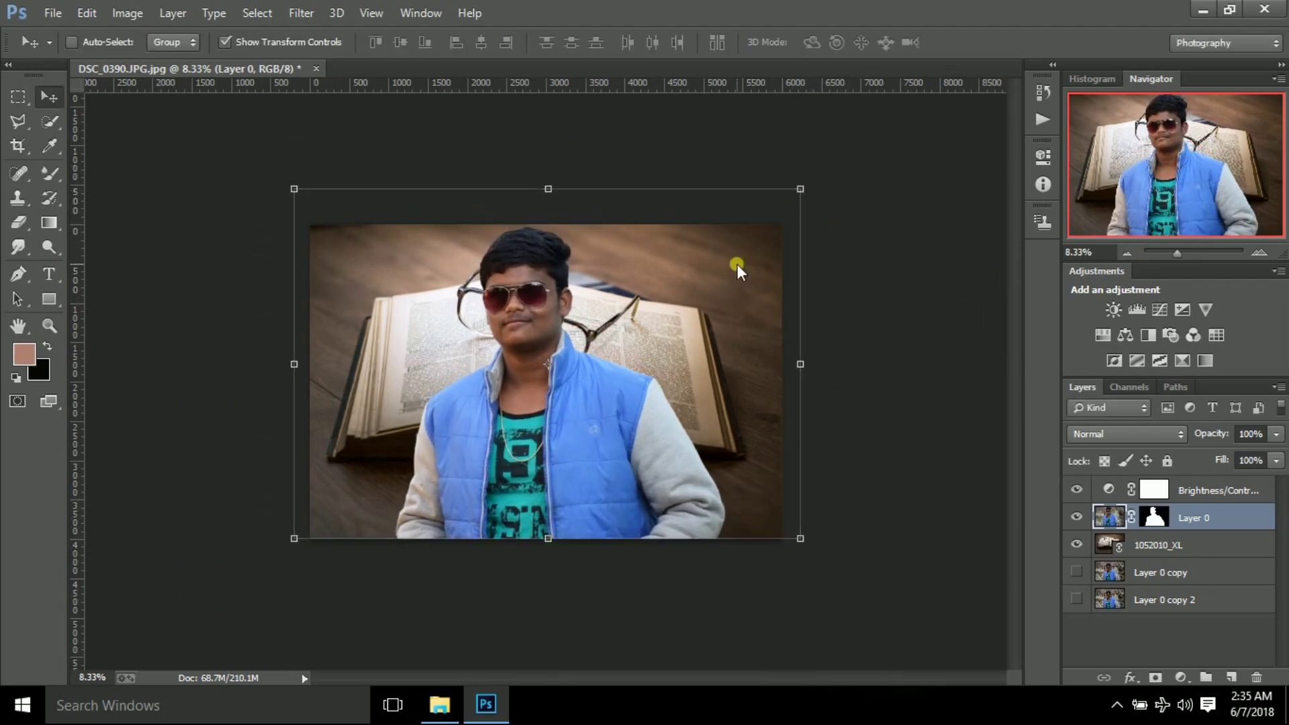
left_click(1126, 253)
double_click(1259, 252)
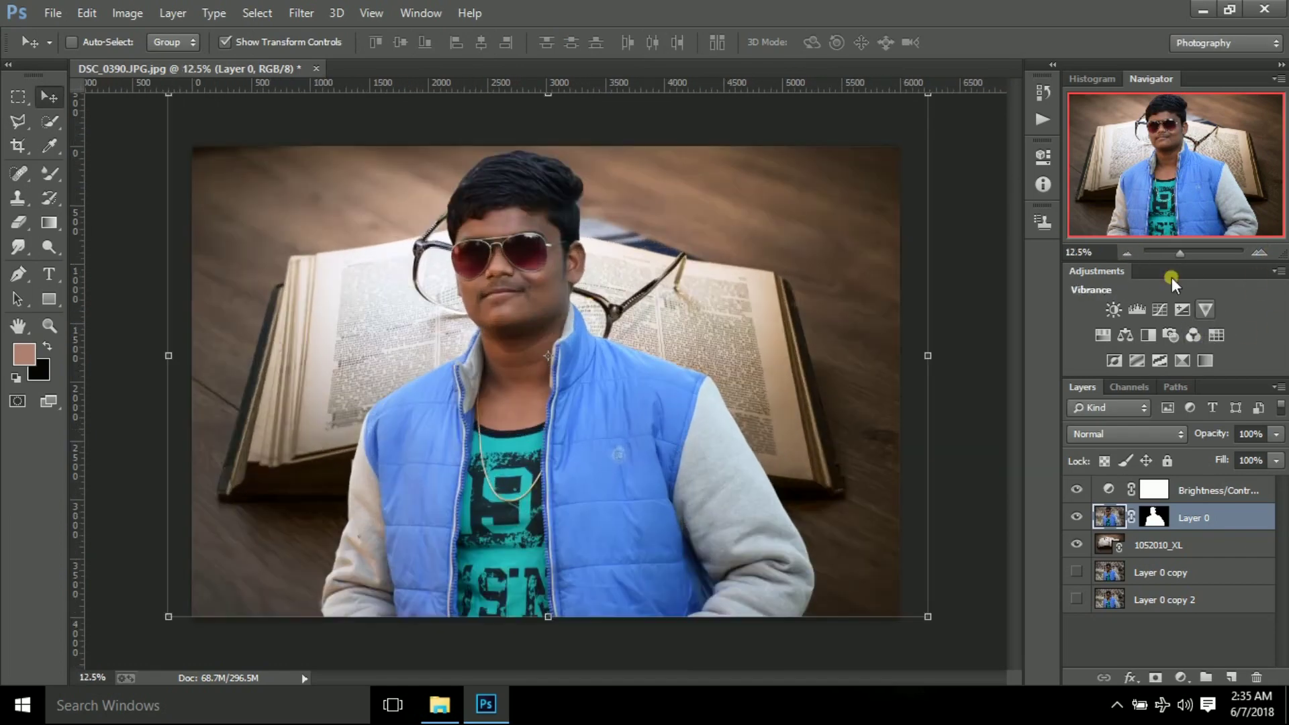
left_click(1183, 493)
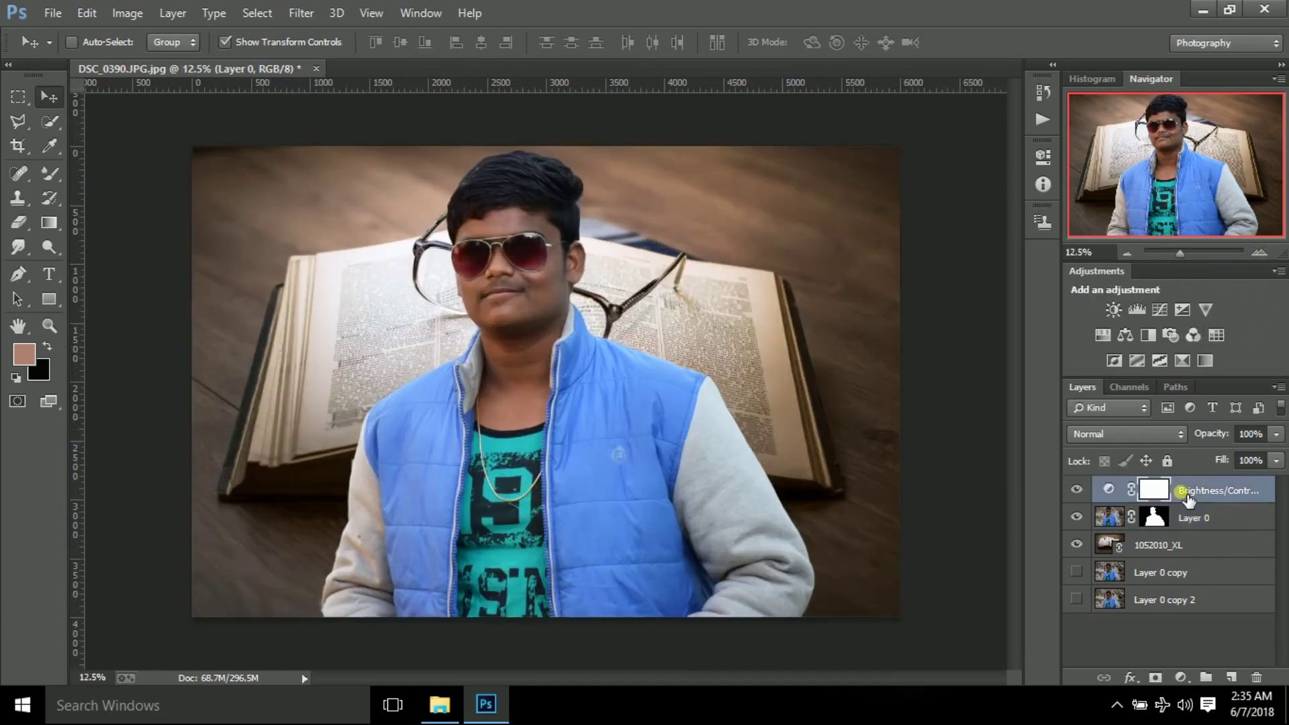
Lighten the neck skin on Layer 0 with the Dodge tool at Midtones, 13% exposure.
left_click(49, 172)
key("alt+bracketleft")
right_click(49, 173)
left_click(50, 246)
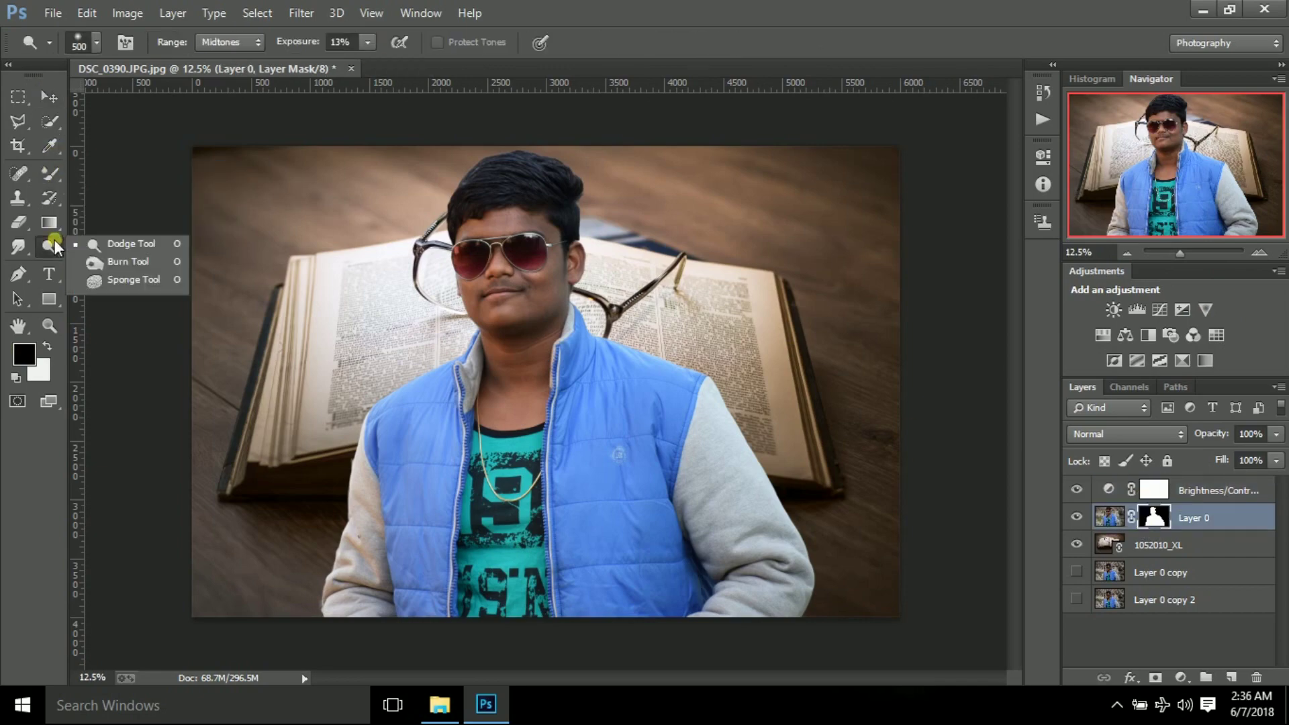
left_click(1259, 252)
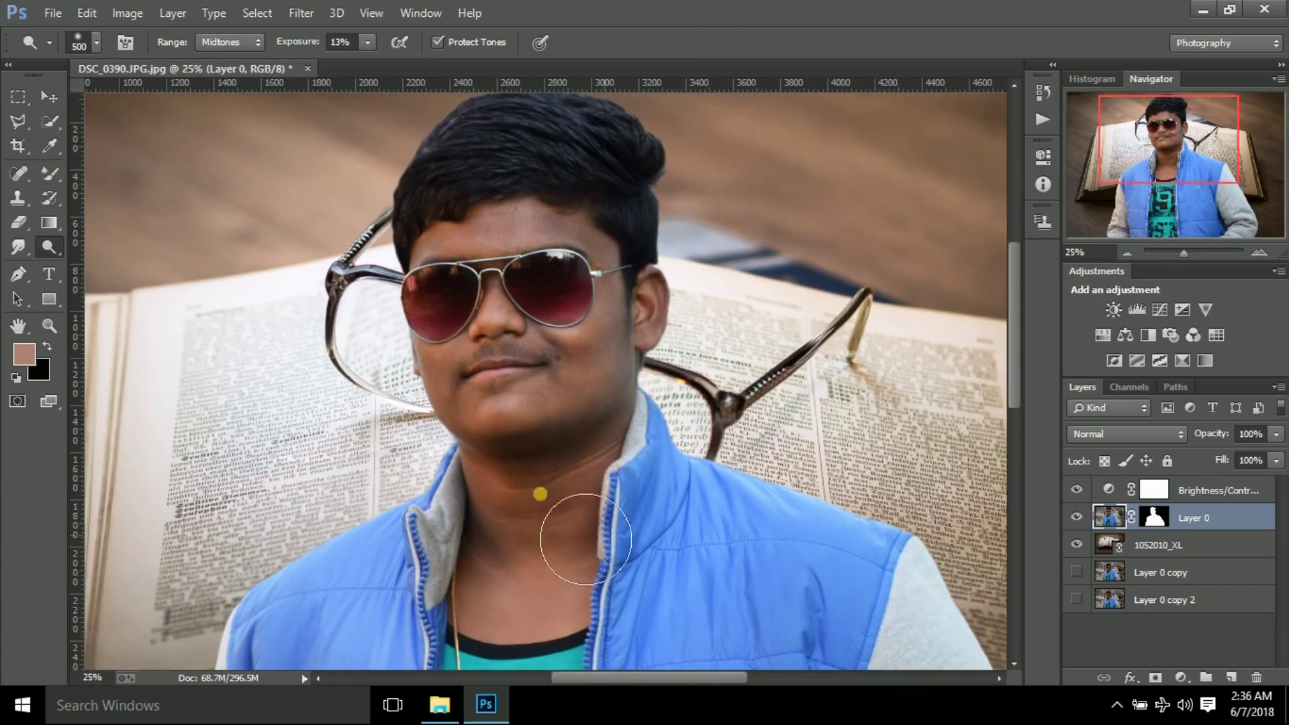
mouse_move(585, 539)
left_mouse_down()
mouse_move(670, 397)
mouse_move(564, 478)
mouse_move(581, 500)
mouse_move(651, 336)
mouse_move(504, 417)
left_mouse_up()
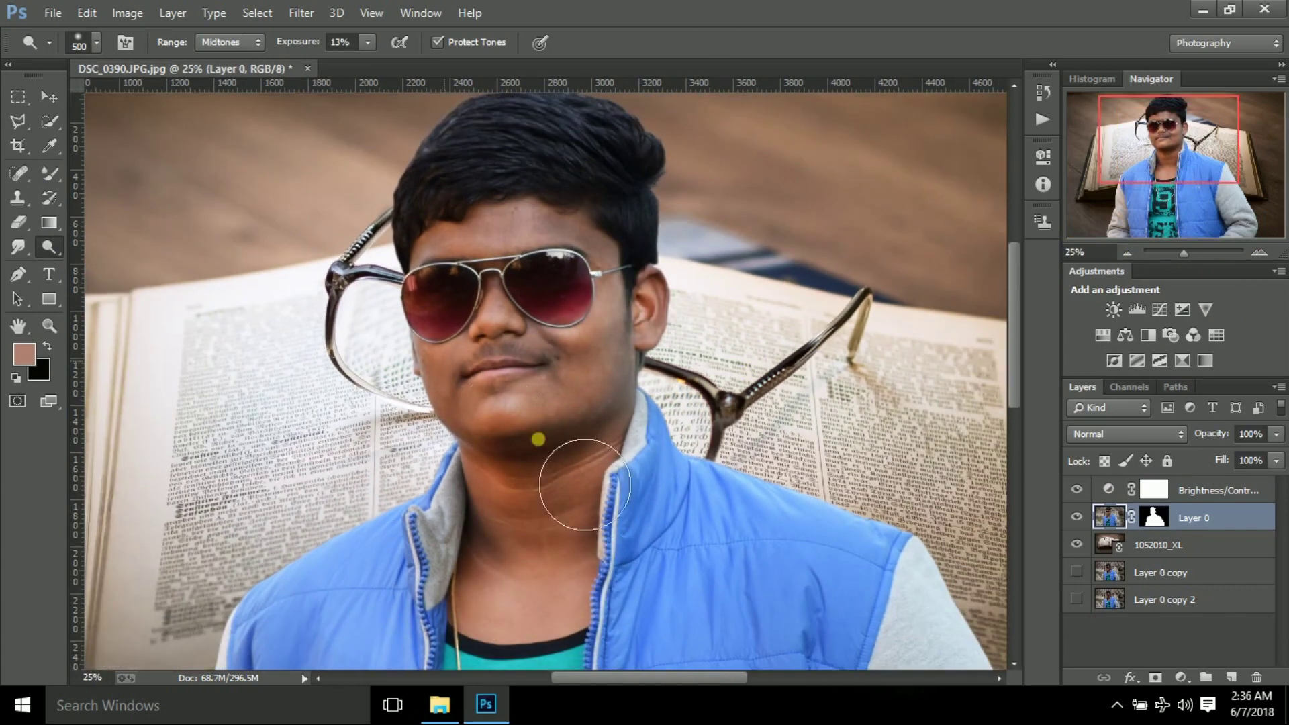
left_click(64, 173)
left_click(24, 354)
Set the foreground colour to a light peach skin tone and enlarge the brush to 90.
left_click(749, 205)
mouse_move(749, 205)
left_mouse_down()
mouse_move(723, 219)
mouse_move(727, 204)
left_mouse_up()
key("Return")
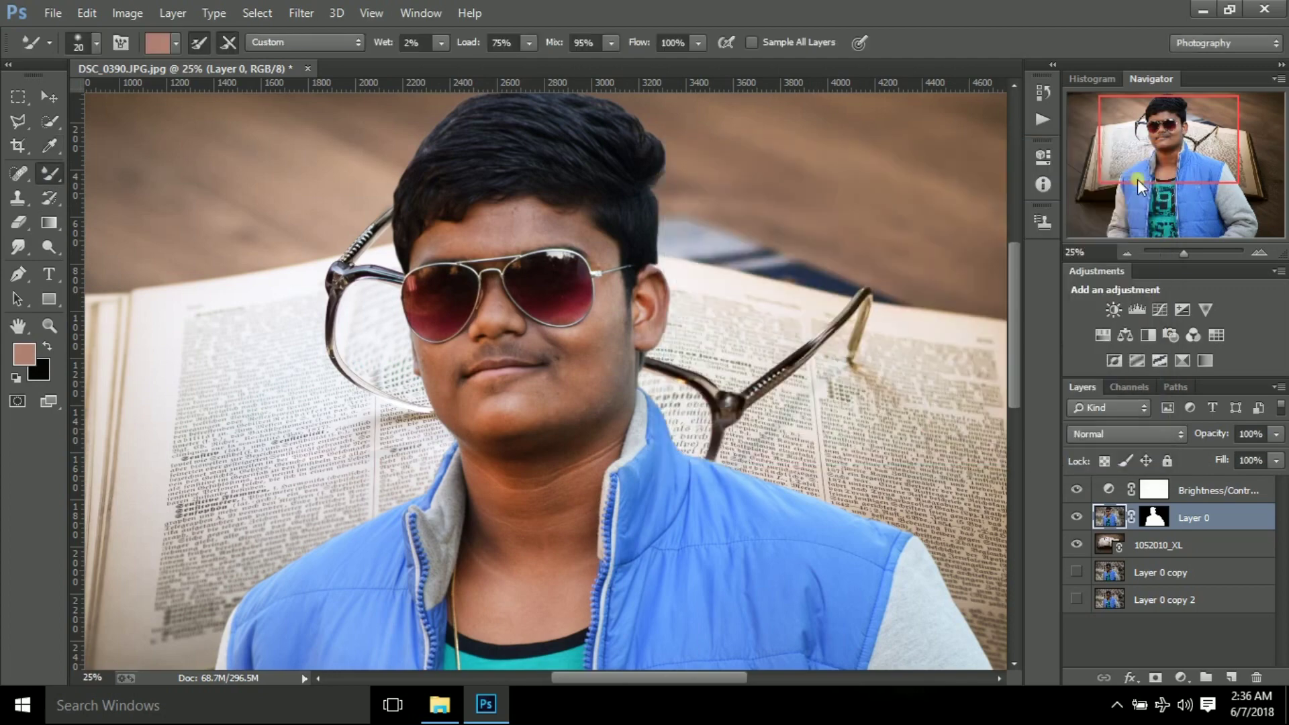
key("ctrl+plus")
key("ctrl+plus")
left_click(699, 43)
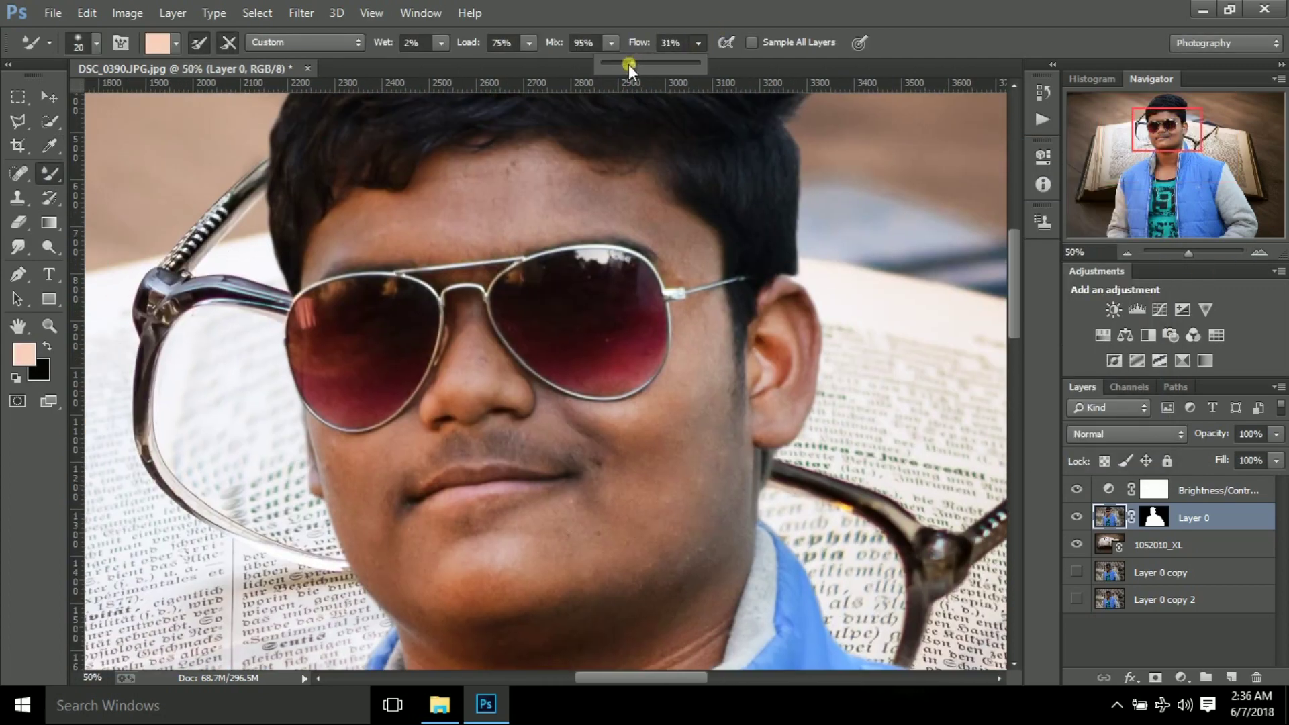
left_click(523, 42)
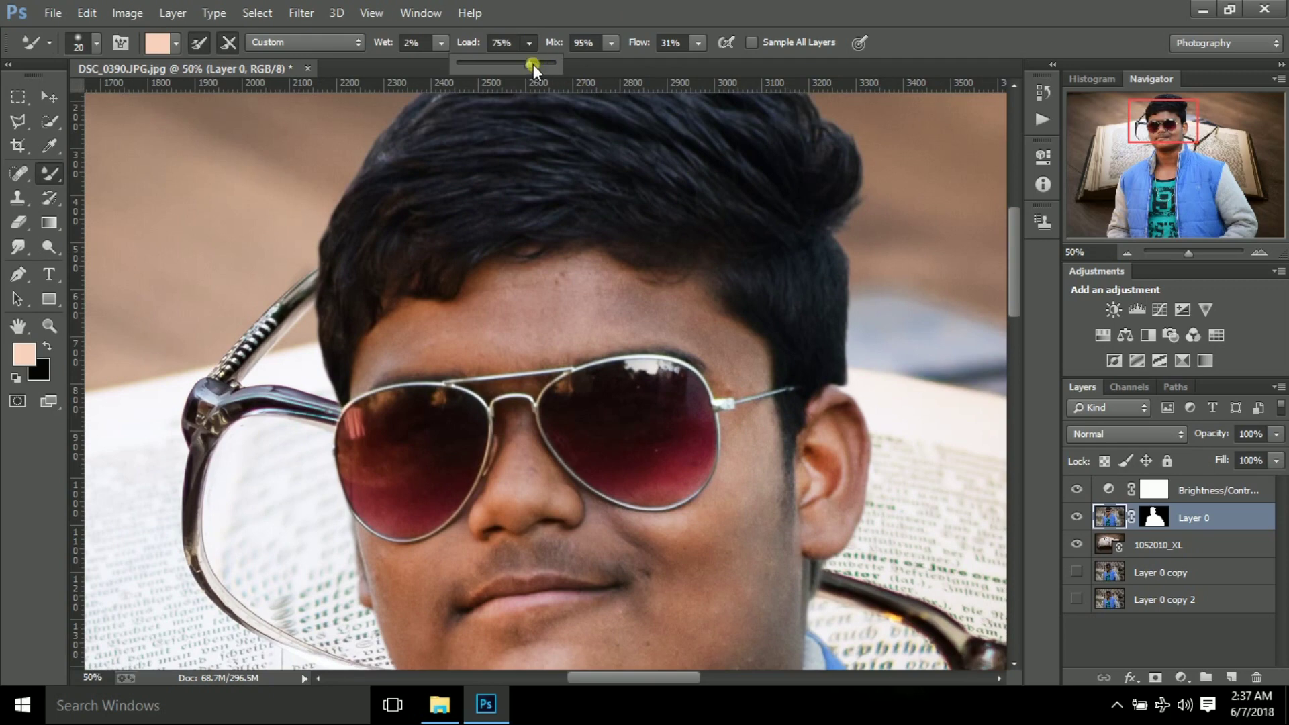
key("bracketright")
key("bracketright")
key("bracketright")
Set the Mixer Brush paint load to 40% and flow to 100%, with a smaller brush.
left_click(530, 44)
left_click_drag(530, 47, 624, 63)
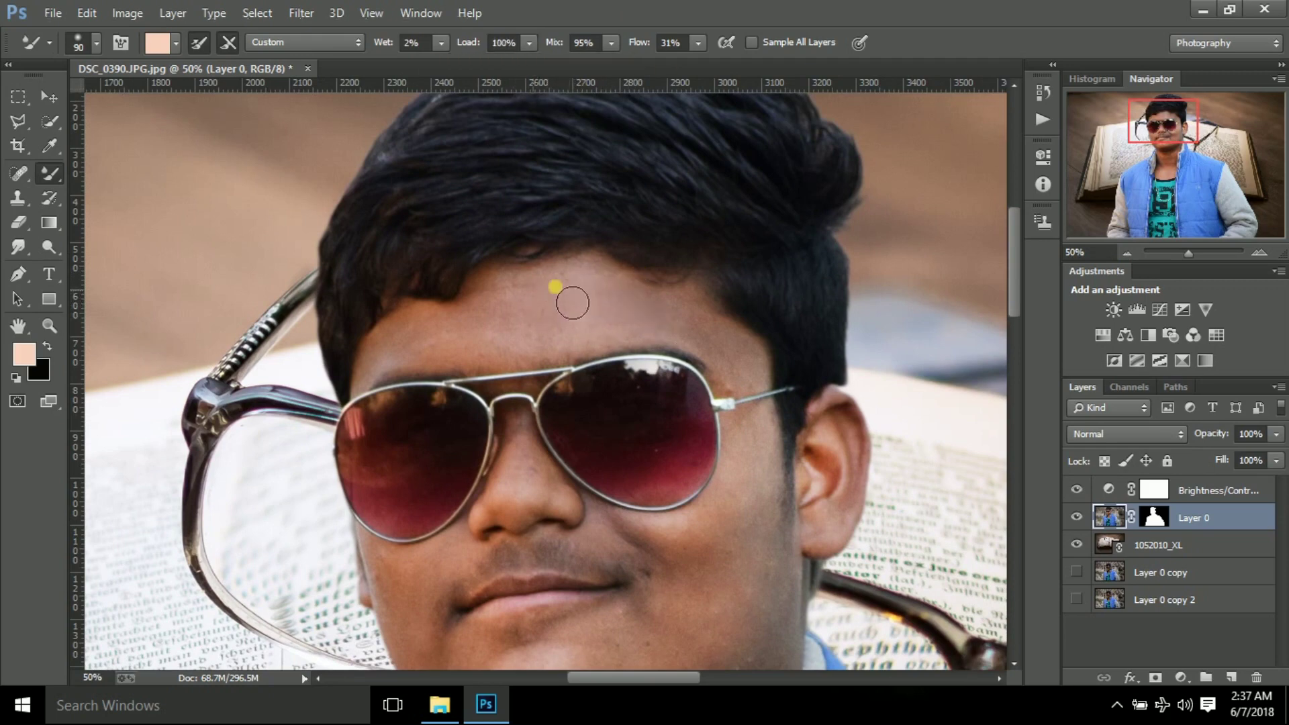
scroll(470, 299, "down", 1)
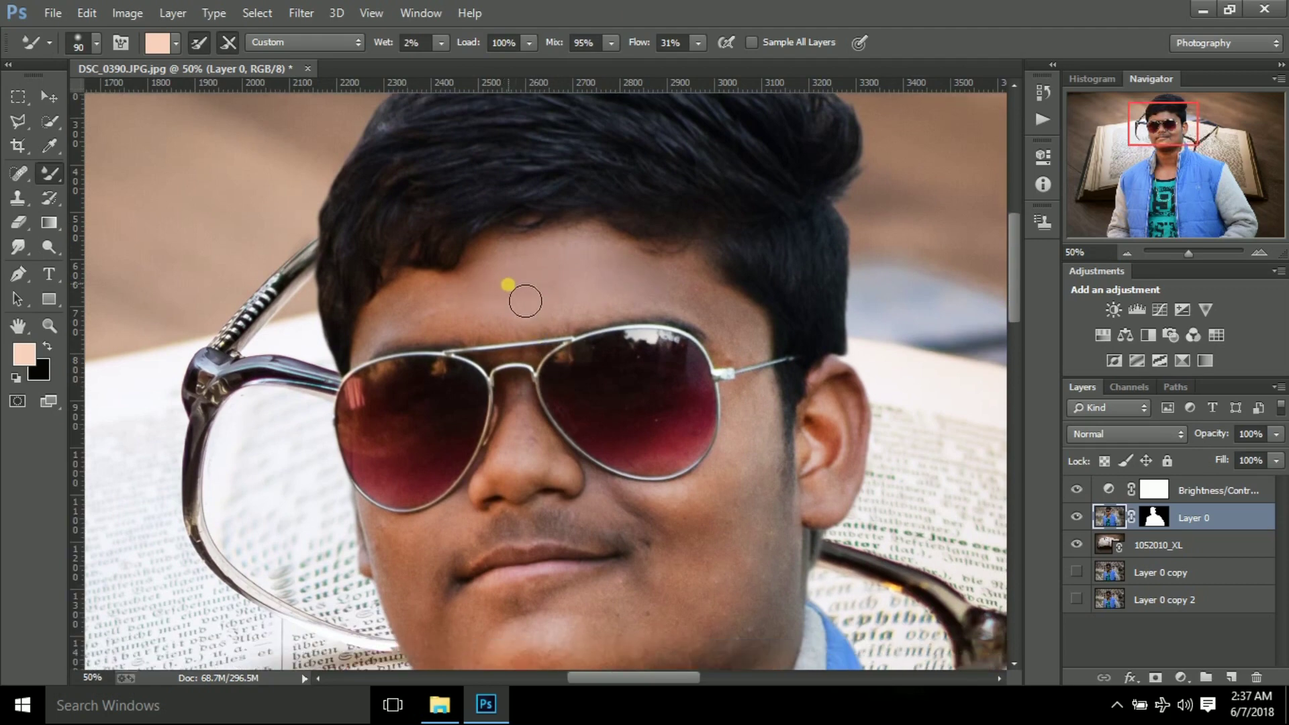
left_click_drag(529, 42, 345, 101)
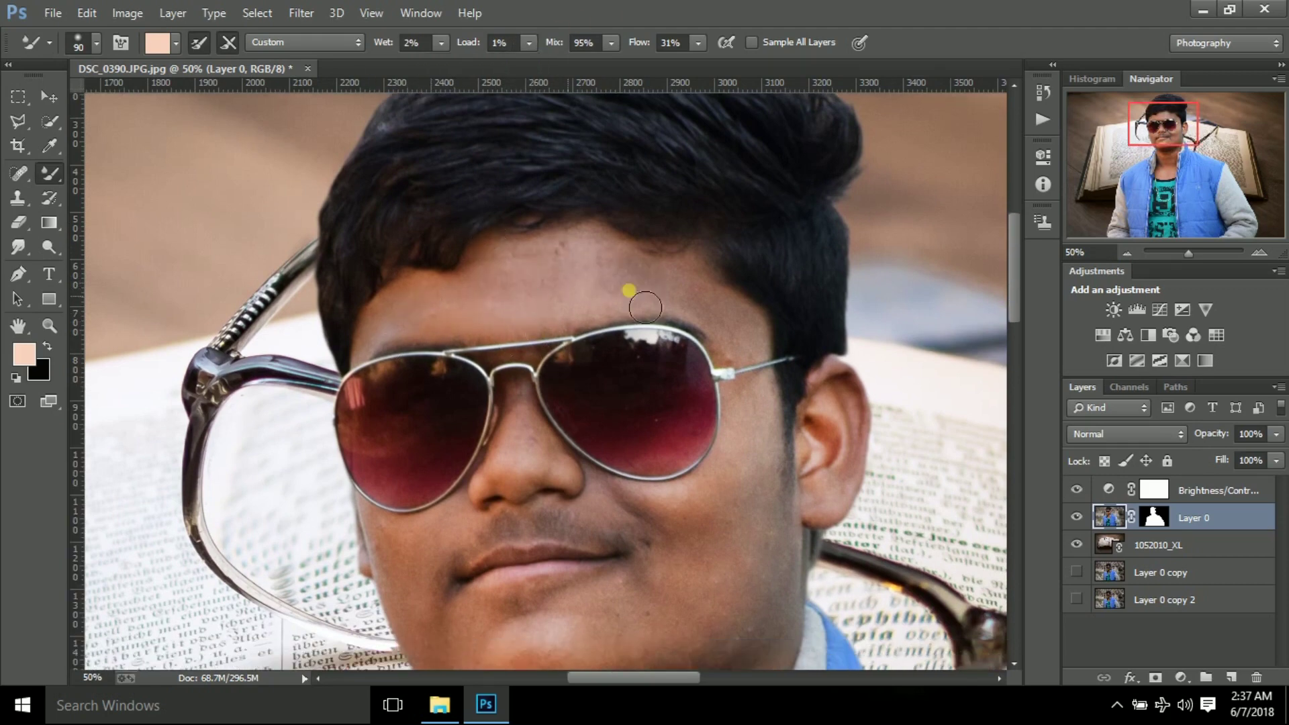
scroll(470, 302, "down", 1)
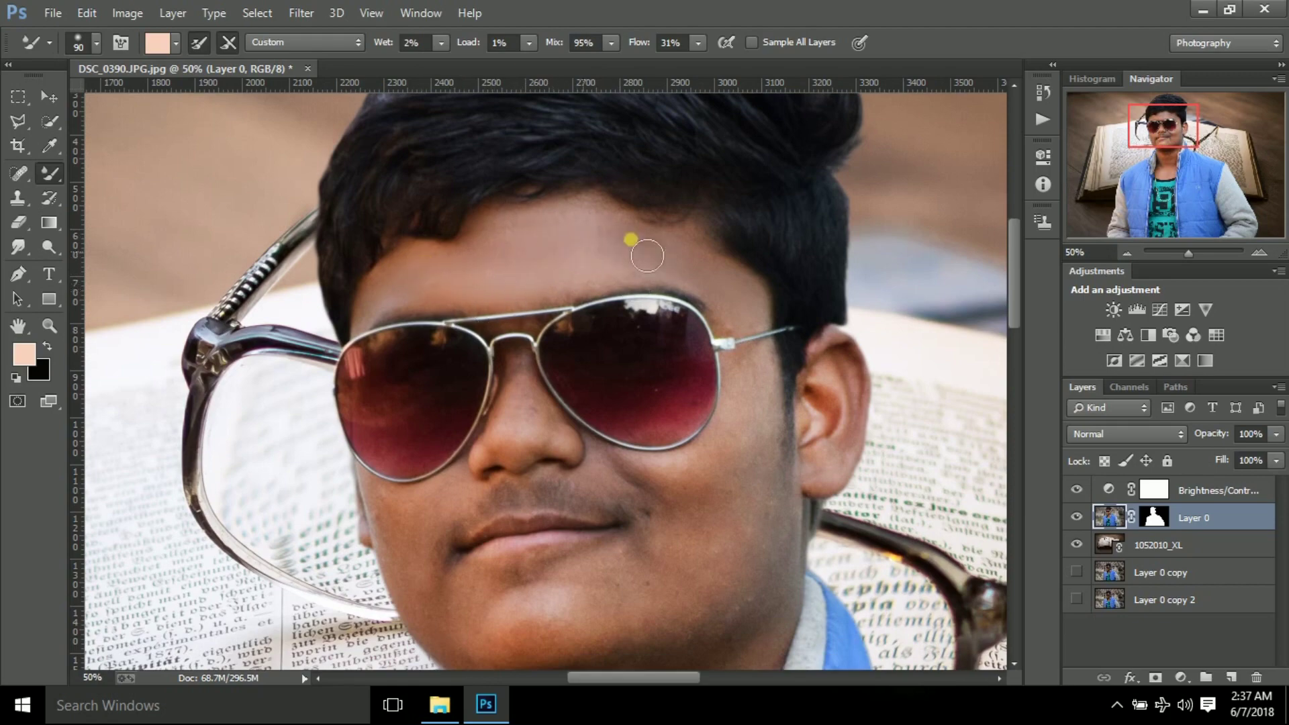
left_click_drag(695, 48, 767, 62)
key("ctrl+plus")
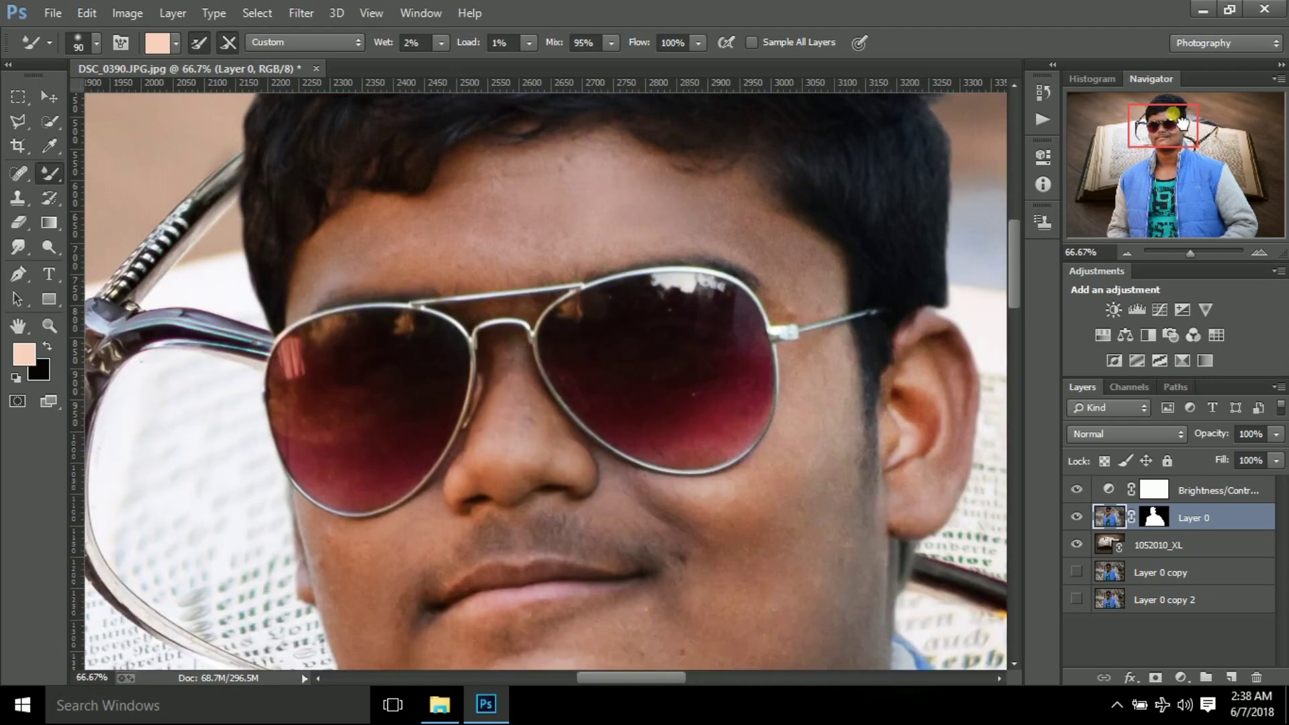
left_click_drag(1184, 124, 1181, 119)
left_click_drag(529, 42, 574, 70)
left_click(574, 290)
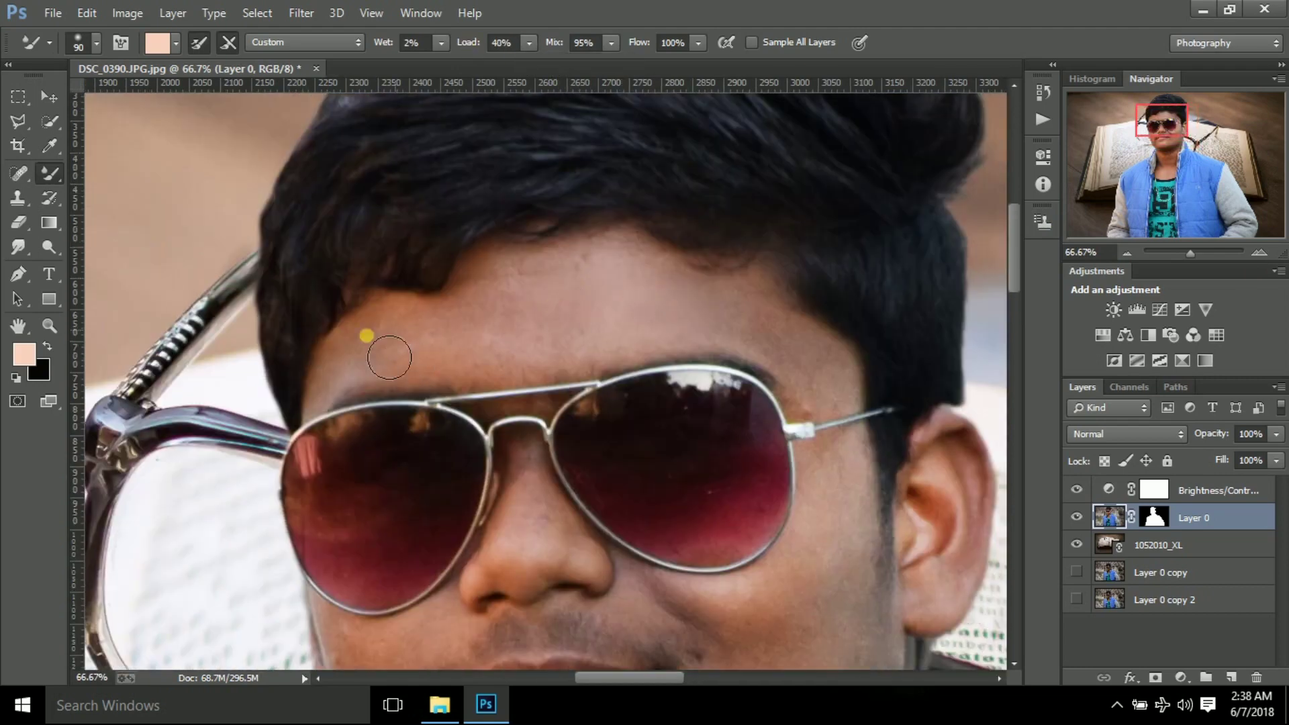
key("bracketleft")
key("bracketleft")
key("bracketleft")
Blend the forehead and hairline skin smooth at 74% flow with an 80 px brush.
mouse_move(406, 323)
left_mouse_down()
mouse_move(336, 376)
mouse_move(428, 362)
left_mouse_up()
left_click_drag(454, 316, 491, 283)
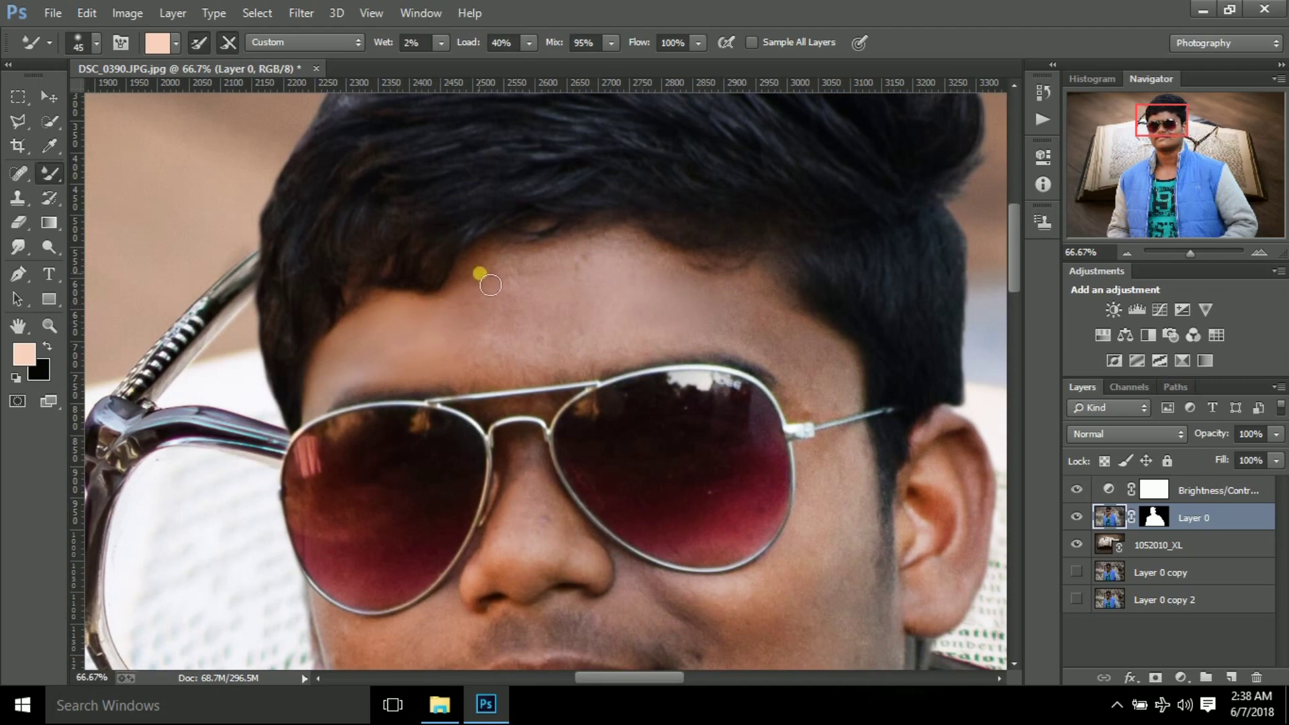
left_click(698, 42)
left_click_drag(692, 61, 644, 62)
mouse_move(495, 322)
left_mouse_down()
mouse_move(541, 382)
mouse_move(592, 348)
mouse_move(535, 325)
mouse_move(592, 372)
mouse_move(701, 310)
mouse_move(523, 356)
mouse_move(515, 369)
mouse_move(799, 366)
mouse_move(864, 403)
mouse_move(495, 300)
mouse_move(742, 340)
mouse_move(855, 419)
left_mouse_up()
key("bracketright")
key("bracketright")
key("bracketright")
key("bracketleft")
key("bracketleft")
key("bracketleft")
key("bracketleft")
mouse_move(717, 325)
left_mouse_down()
mouse_move(627, 348)
mouse_move(426, 360)
left_mouse_up()
left_click(1127, 253)
key("ctrl+plus")
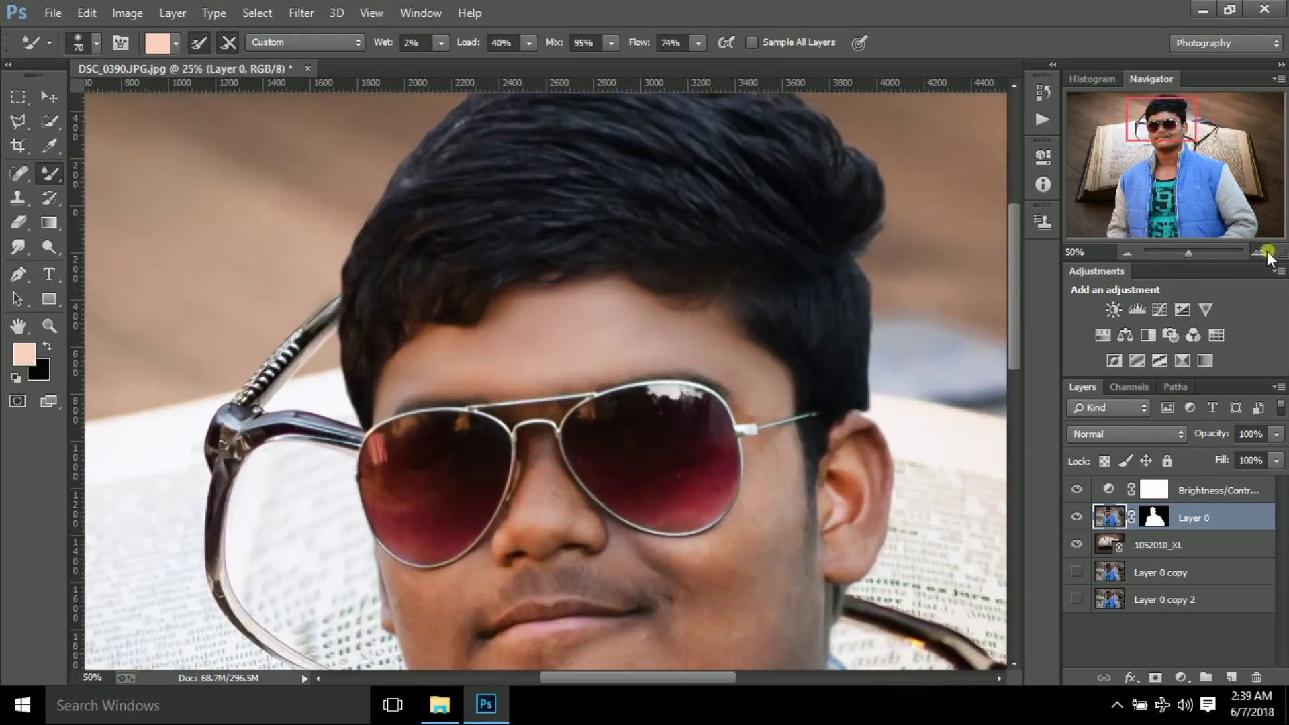
Smooth the cheek beside the glasses hinge with a 50 px Mixer Brush.
key("ctrl+plus")
key("ctrl+plus")
key("bracketright")
key("bracketleft")
key("bracketleft")
key("bracketleft")
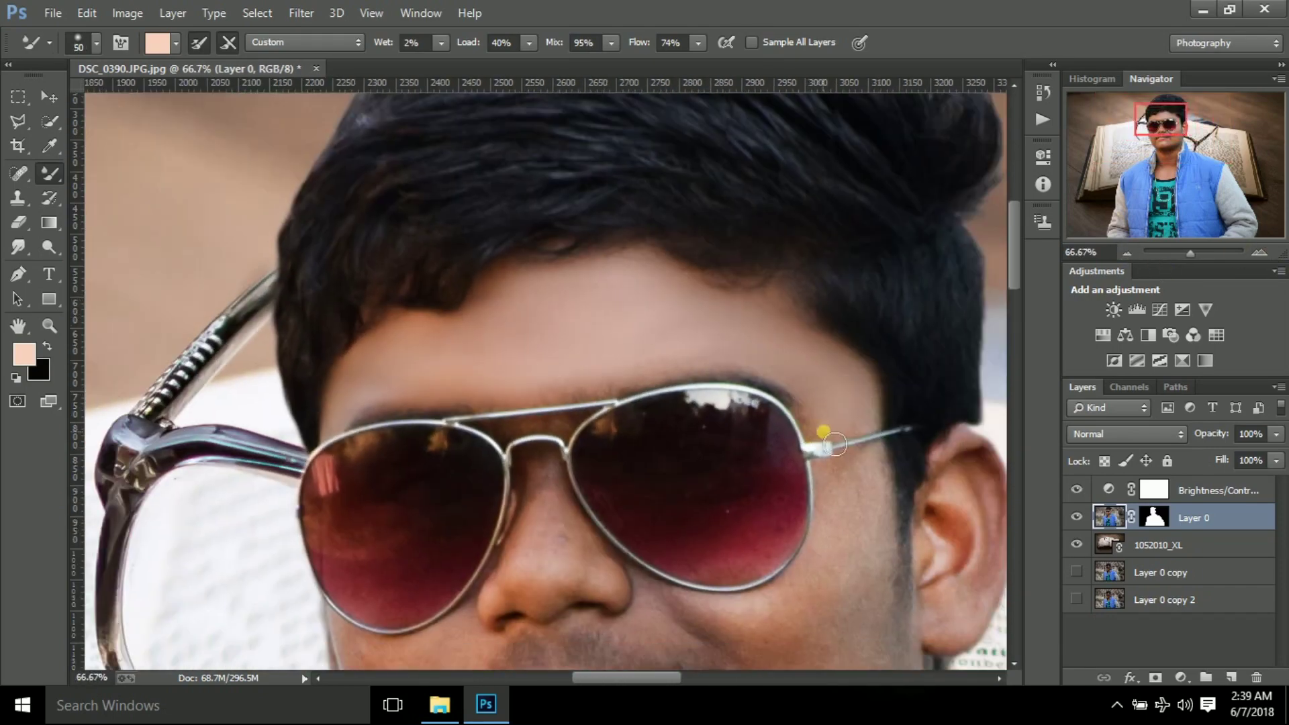
scroll(822, 425, "down", 3)
key("bracketright")
key("bracketright")
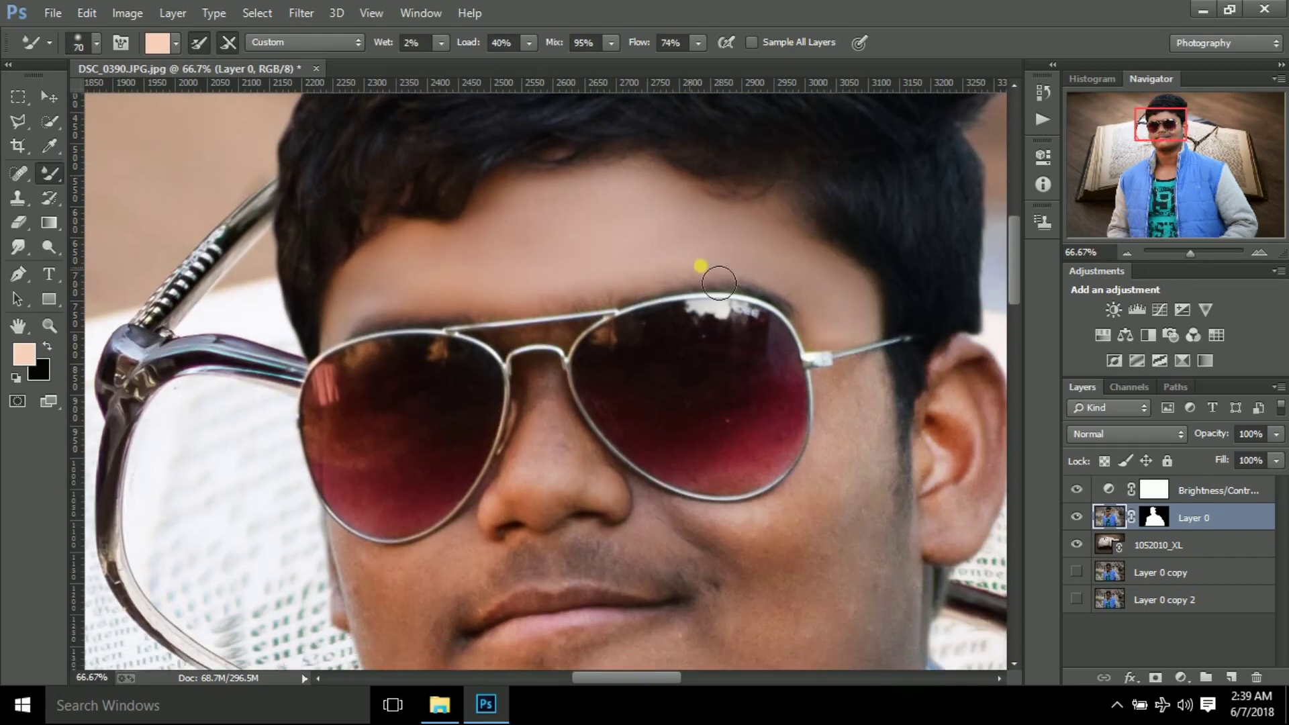
scroll(857, 340, "down", 3)
key("bracketleft")
key("bracketleft")
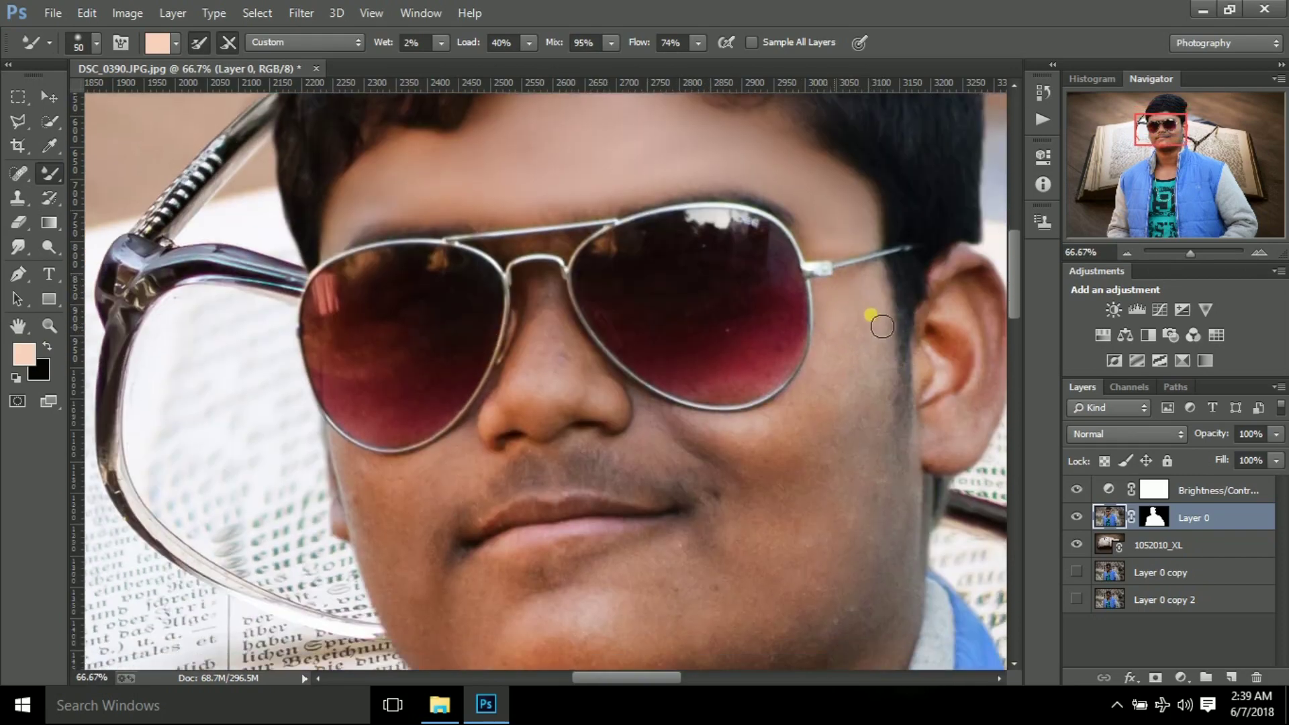
mouse_move(839, 331)
left_mouse_down()
mouse_move(880, 341)
mouse_move(841, 367)
mouse_move(857, 388)
mouse_move(878, 345)
mouse_move(792, 412)
mouse_move(855, 440)
mouse_move(877, 383)
mouse_move(869, 360)
mouse_move(869, 388)
mouse_move(857, 386)
left_mouse_up()
Smooth the cheek toward the mouth corner and across the chin with a 70 px brush.
scroll(873, 349, "down", 1)
key("bracketright")
key("bracketright")
scroll(855, 440, "down", 1)
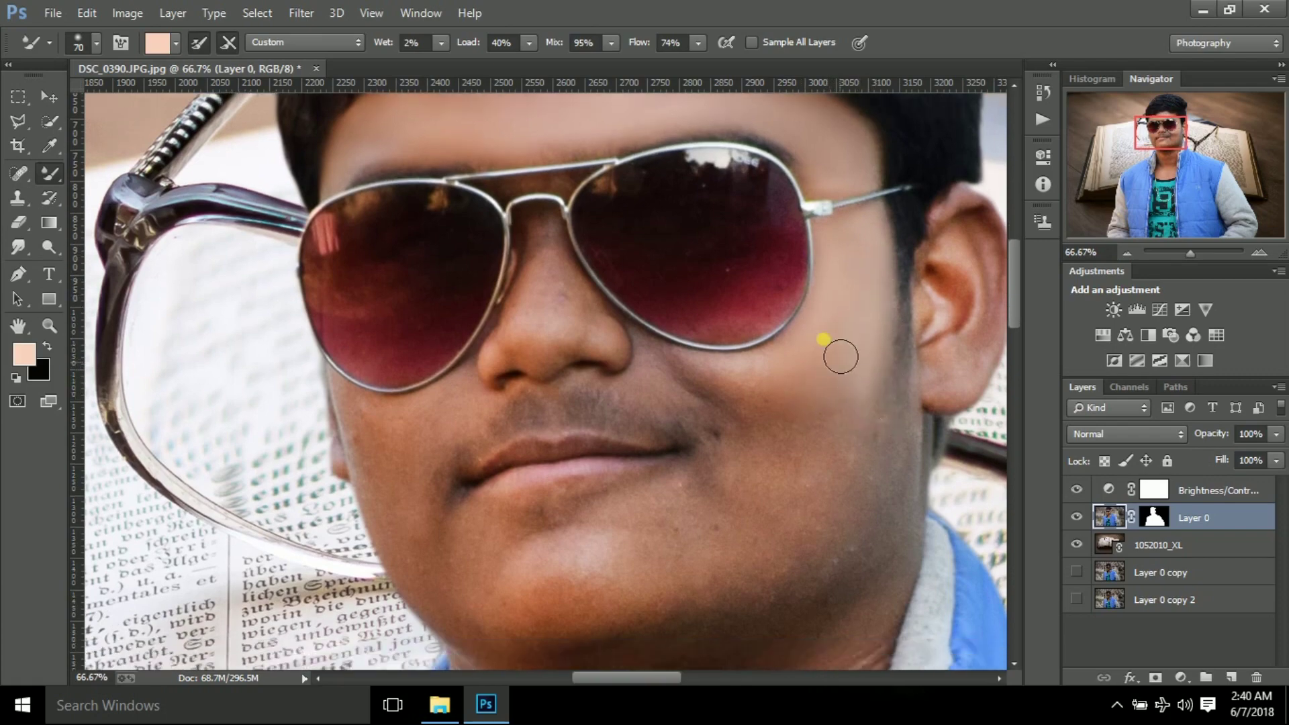
key("ctrl+minus")
mouse_move(779, 430)
left_mouse_down()
mouse_move(711, 413)
mouse_move(816, 457)
left_mouse_up()
mouse_move(795, 506)
left_mouse_down()
mouse_move(704, 503)
mouse_move(716, 465)
mouse_move(678, 479)
mouse_move(745, 498)
mouse_move(670, 501)
mouse_move(567, 550)
left_mouse_up()
Smooth the other cheek down toward the jaw and blend the chin again.
key("bracketright")
key("bracketright")
key("bracketleft")
key("bracketleft")
key("bracketleft")
key("ctrl+plus")
mouse_move(371, 442)
left_mouse_down()
mouse_move(363, 417)
mouse_move(468, 398)
mouse_move(385, 506)
mouse_move(446, 431)
left_mouse_up()
mouse_move(434, 494)
left_mouse_down()
mouse_move(425, 526)
mouse_move(431, 441)
mouse_move(389, 507)
mouse_move(452, 622)
mouse_move(483, 533)
mouse_move(436, 508)
mouse_move(474, 550)
left_mouse_up()
left_click(1128, 253)
left_click(1261, 253)
mouse_move(544, 529)
left_mouse_down()
mouse_move(619, 490)
mouse_move(509, 537)
mouse_move(461, 489)
mouse_move(557, 566)
mouse_move(638, 564)
mouse_move(420, 432)
mouse_move(512, 587)
mouse_move(747, 525)
mouse_move(826, 389)
mouse_move(814, 434)
mouse_move(872, 406)
mouse_move(906, 347)
left_mouse_up()
key("bracketright")
key("bracketright")
key("bracketright")
key("bracketleft")
key("bracketleft")
mouse_move(1161, 134)
left_mouse_down()
mouse_move(1188, 157)
mouse_move(1154, 108)
left_mouse_up()
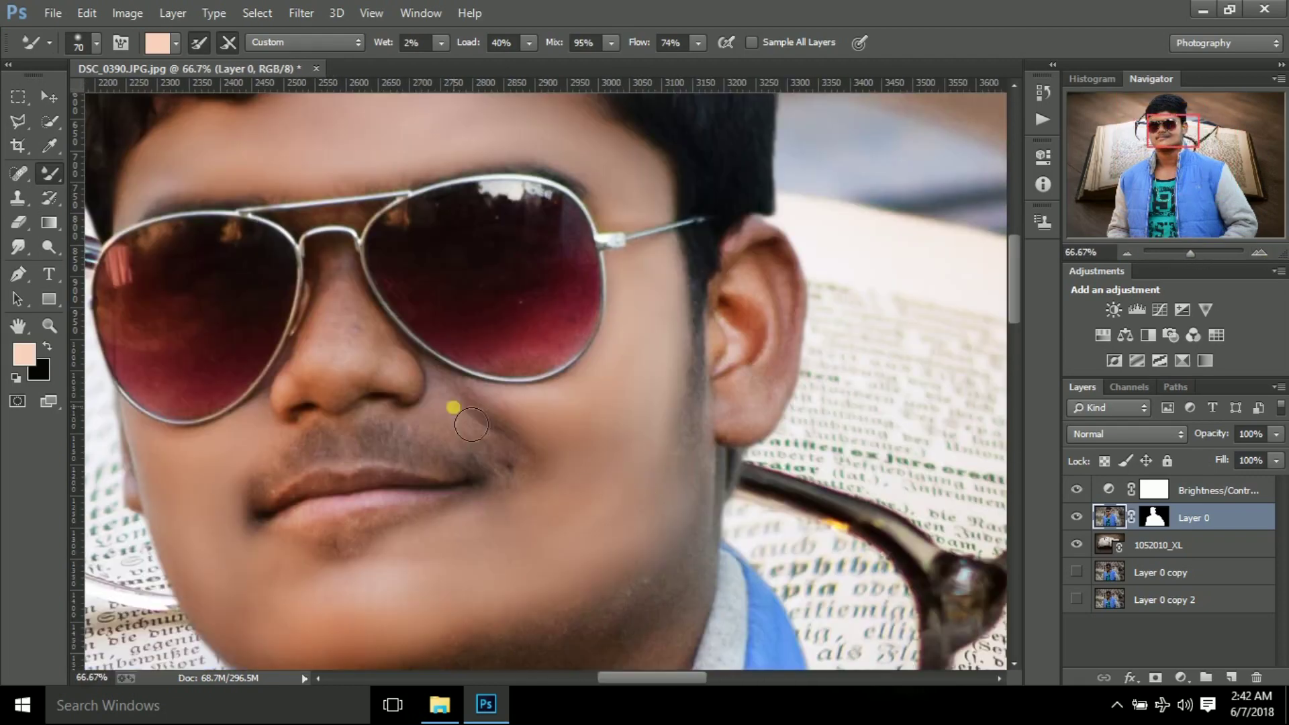
Smooth the skin along the nose beside the glasses frame with the Mixer Brush.
key("o")
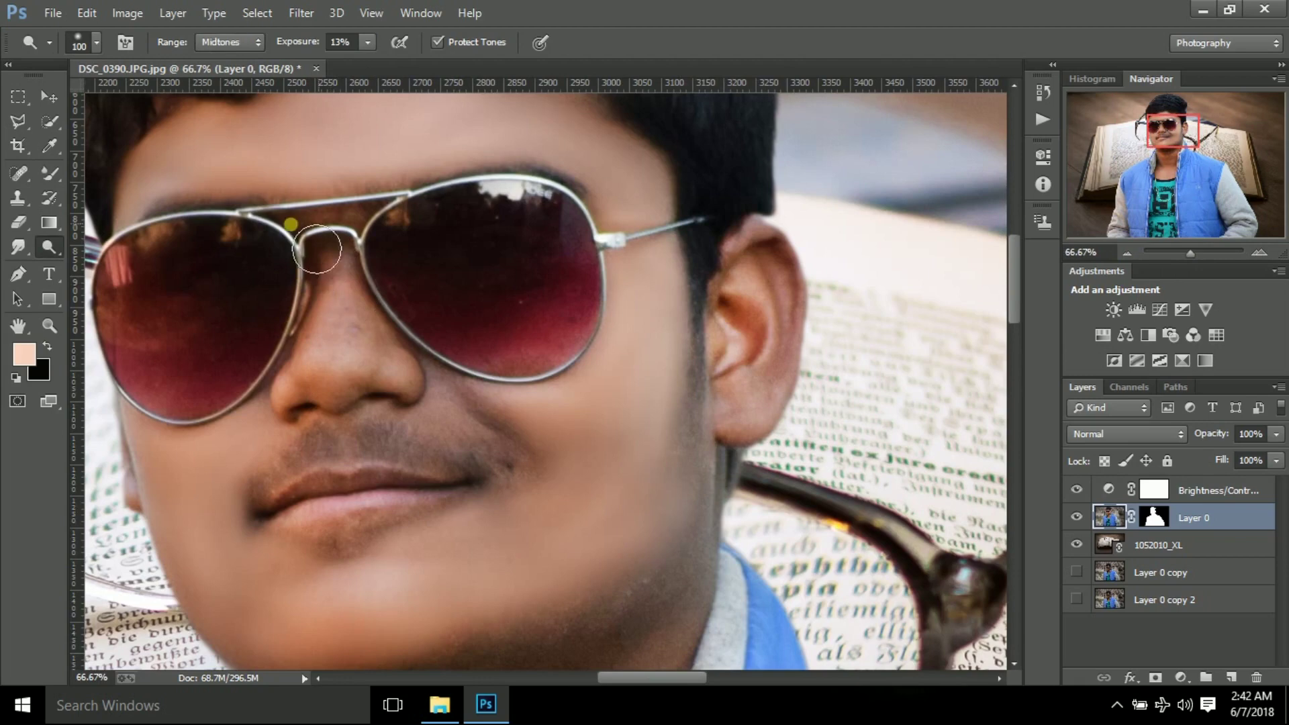
key("b")
left_click_drag(349, 264, 369, 286)
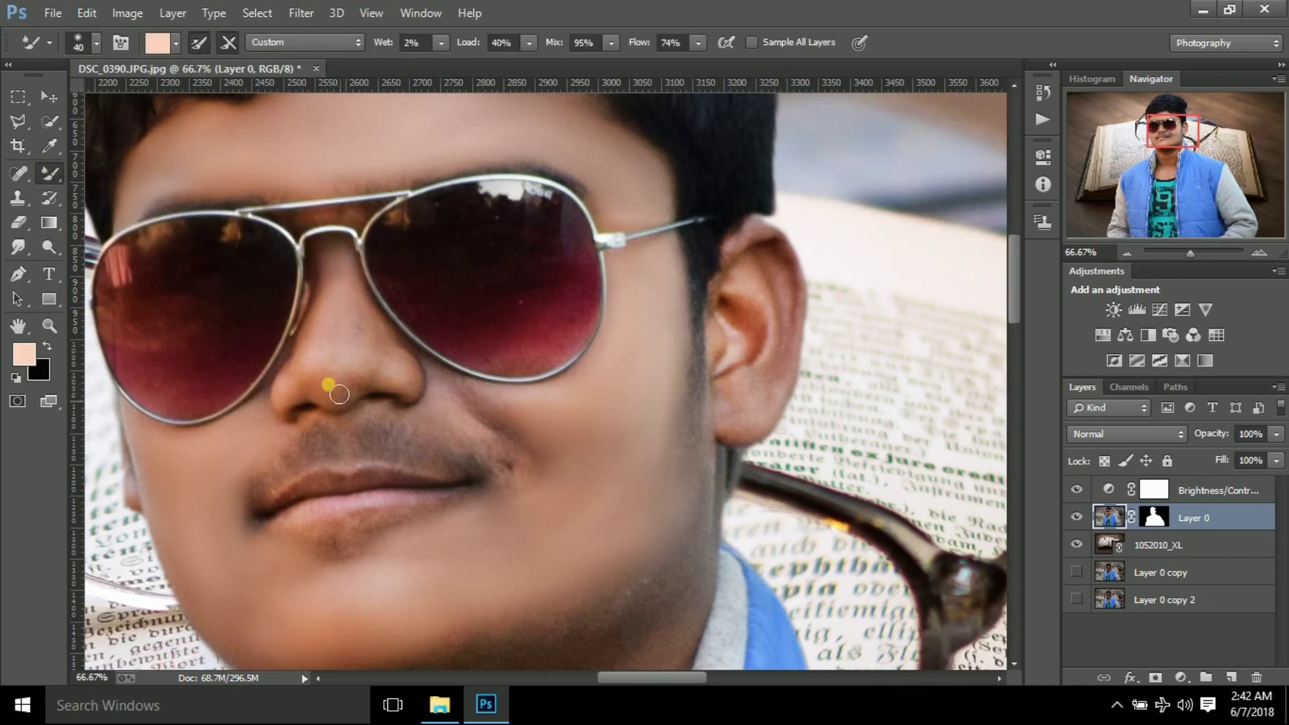
left_click_drag(369, 327, 325, 393)
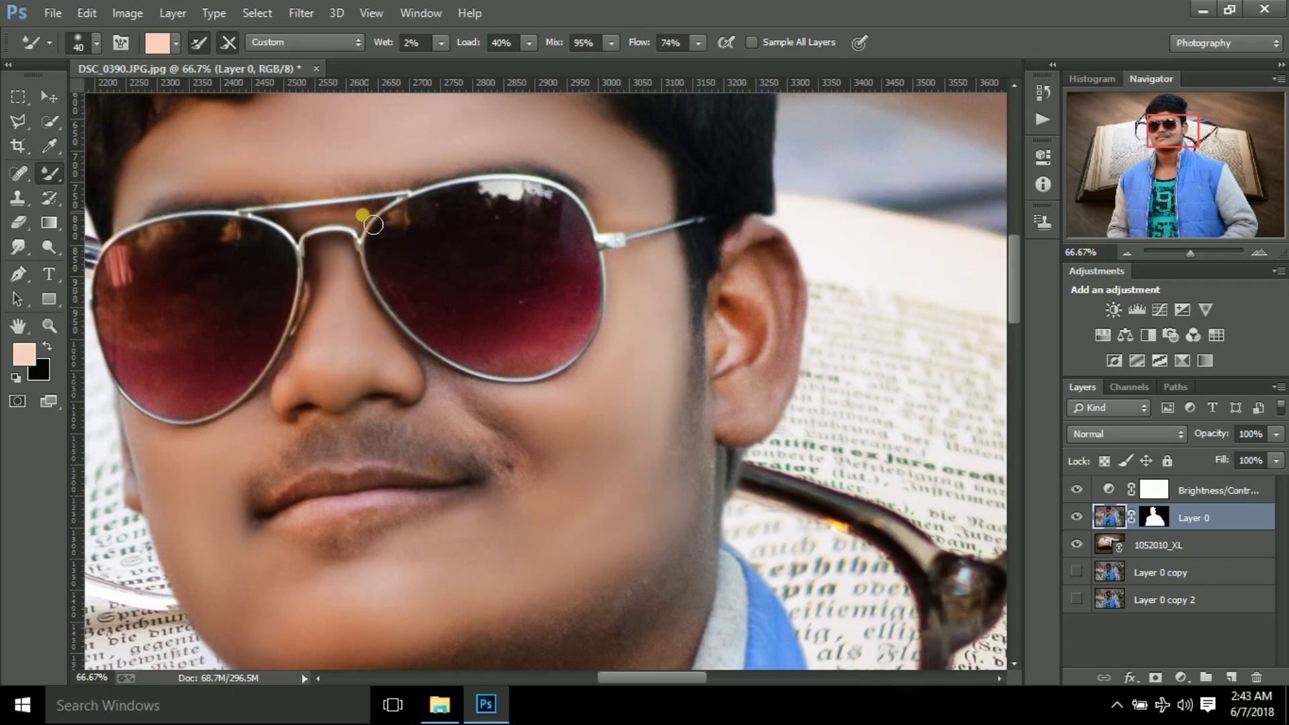
key("bracketright")
left_click_drag(376, 334, 317, 359)
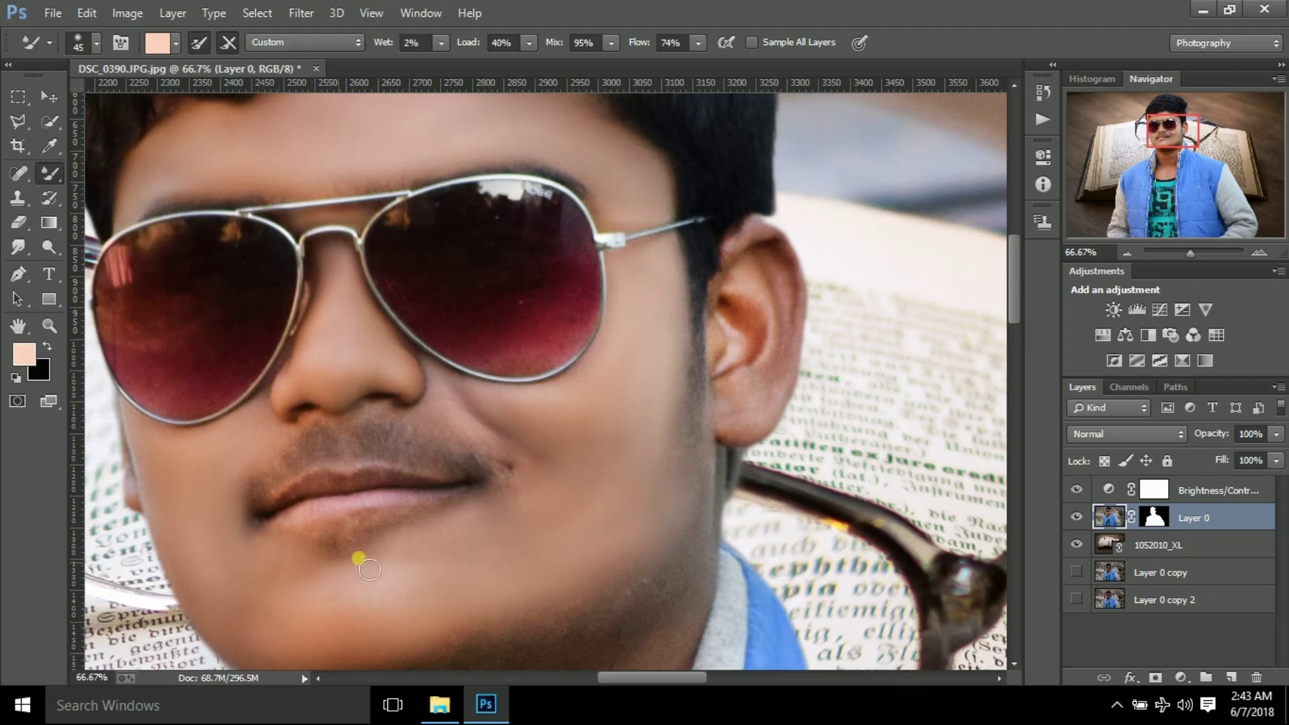
Blend the skin across the chin, around the mouth corner and beside the nose.
mouse_move(341, 554)
left_mouse_down()
mouse_move(363, 550)
mouse_move(297, 561)
mouse_move(261, 547)
left_mouse_up()
key("bracketright")
key("bracketright")
mouse_move(459, 534)
left_mouse_down()
mouse_move(527, 475)
mouse_move(567, 468)
left_mouse_up()
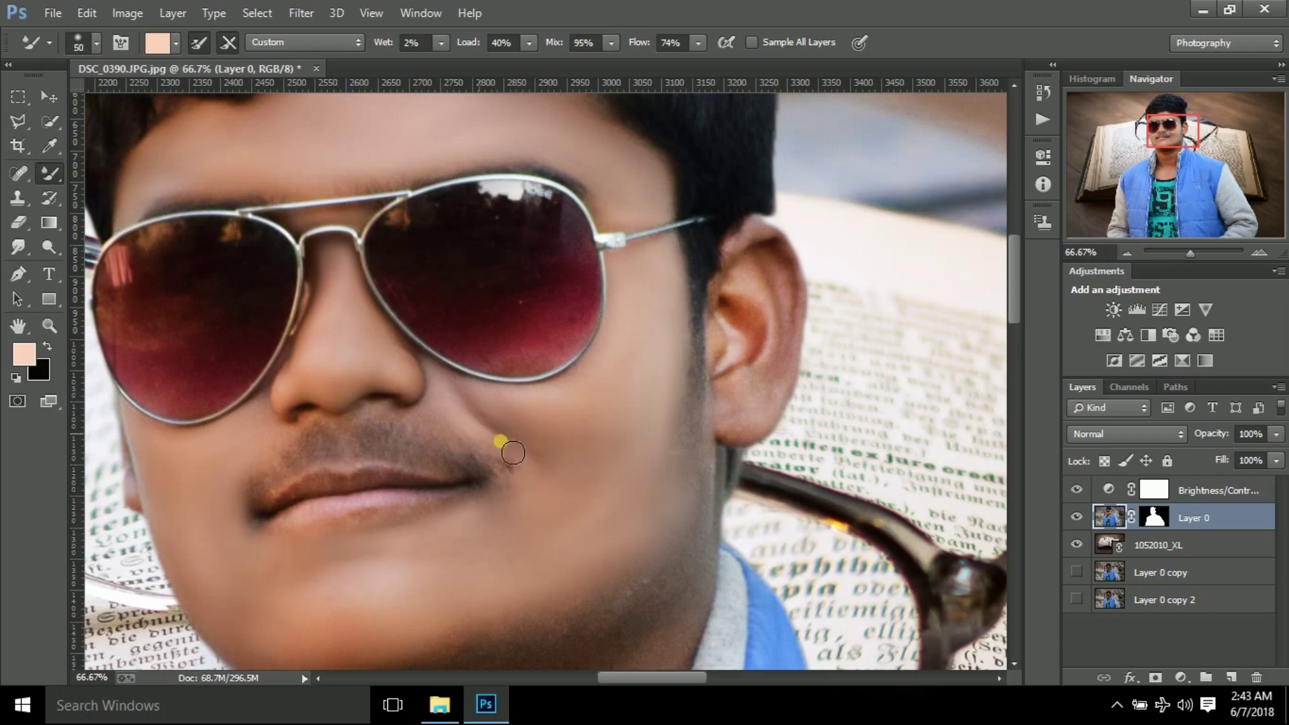
left_click_drag(448, 389, 429, 428)
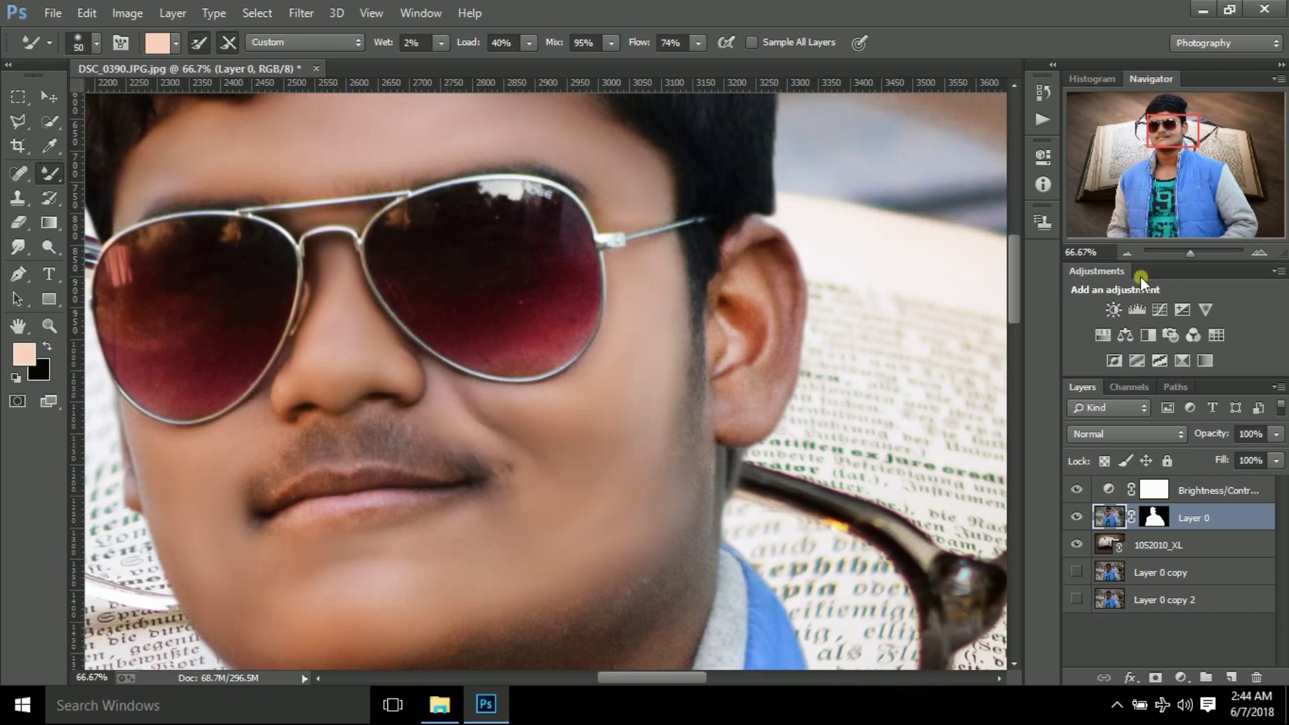
left_click(1128, 252)
left_click(1259, 253)
left_click_drag(1232, 154, 1232, 148)
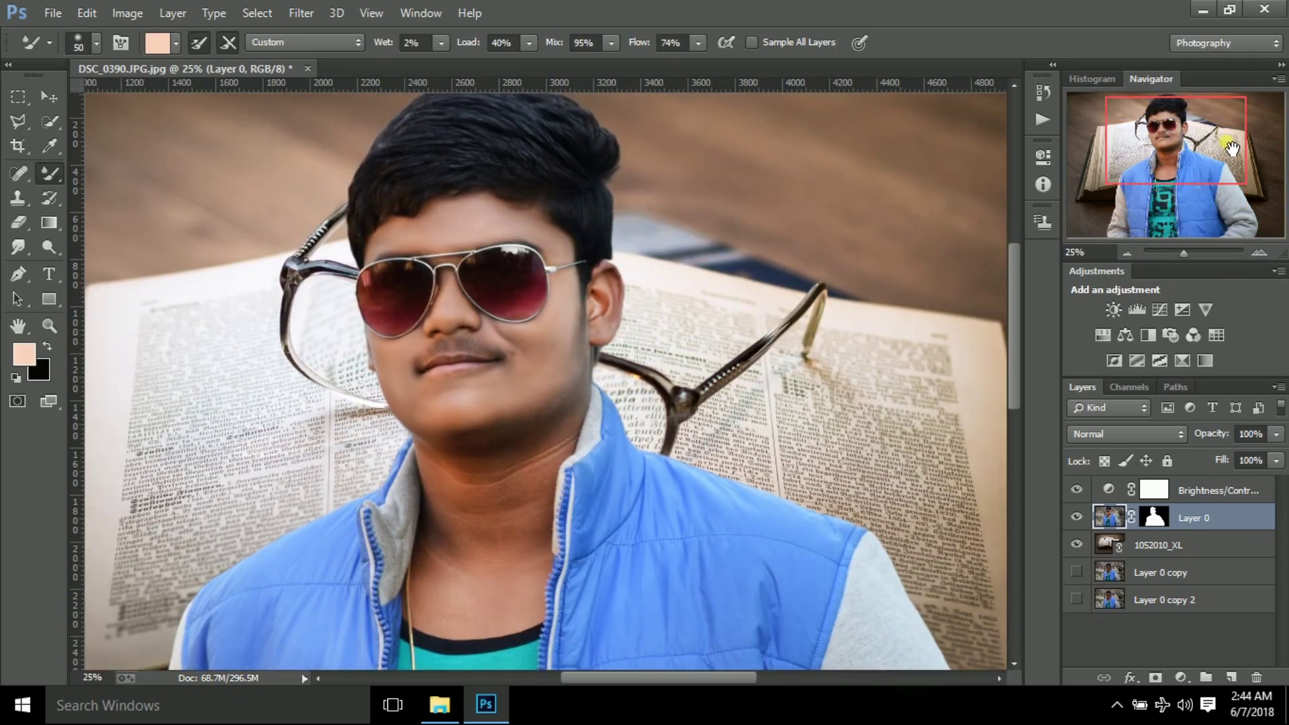
key("ctrl+plus")
Adjust the Mixer Brush paint load and resize the brush for the ear area.
left_click(529, 42)
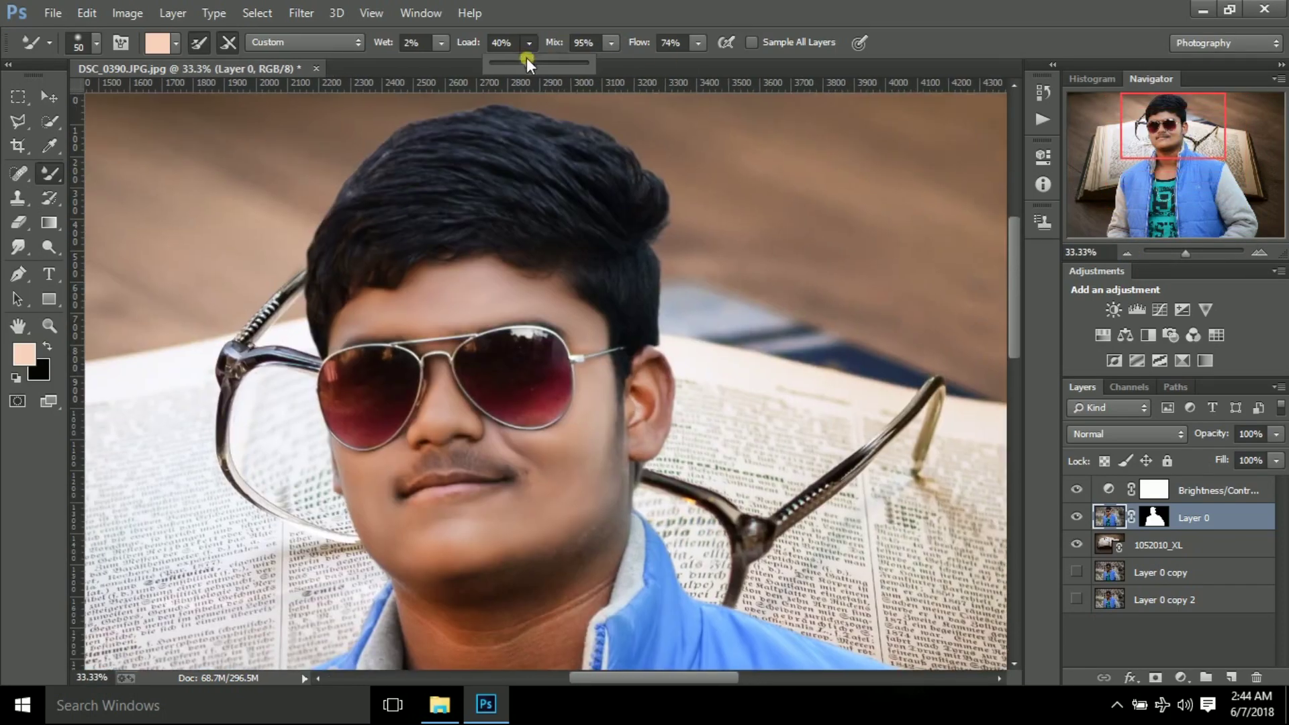
key("ctrl+plus")
key("ctrl+plus")
left_click(474, 214)
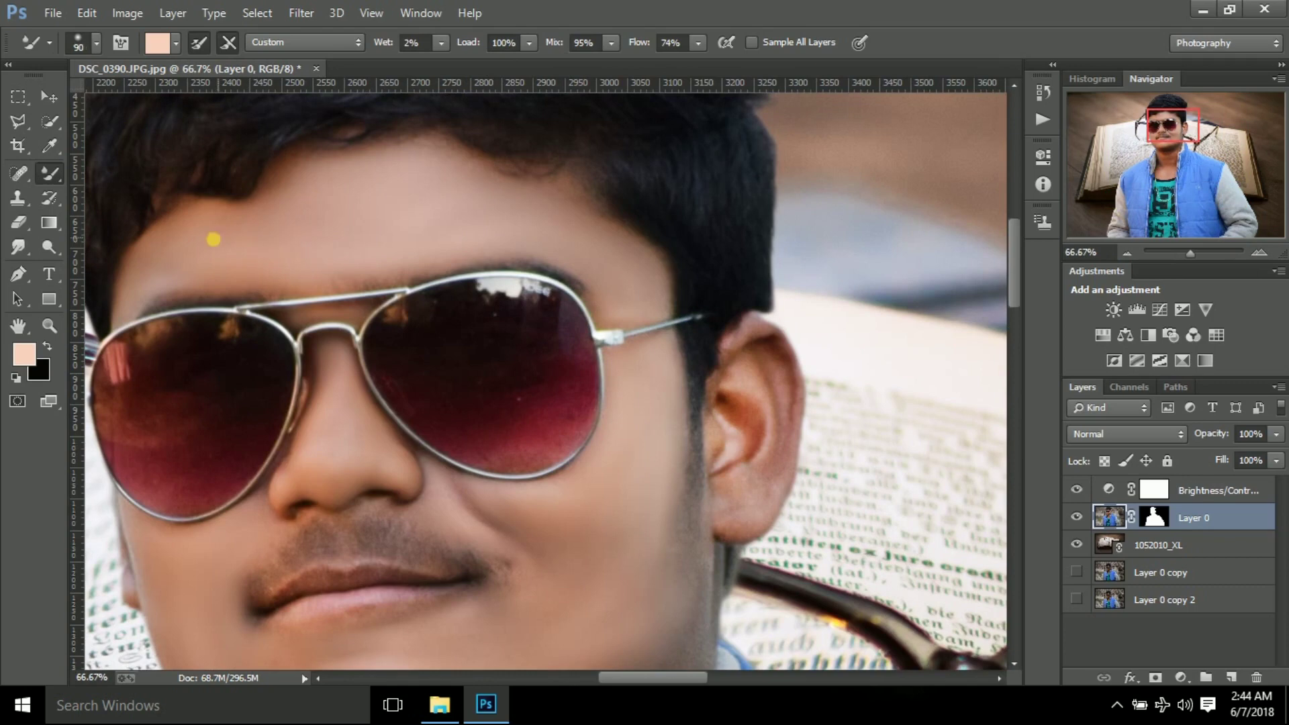
scroll(644, 537, "down", 3)
key("bracketleft")
key("bracketleft")
left_click_drag(529, 42, 423, 79)
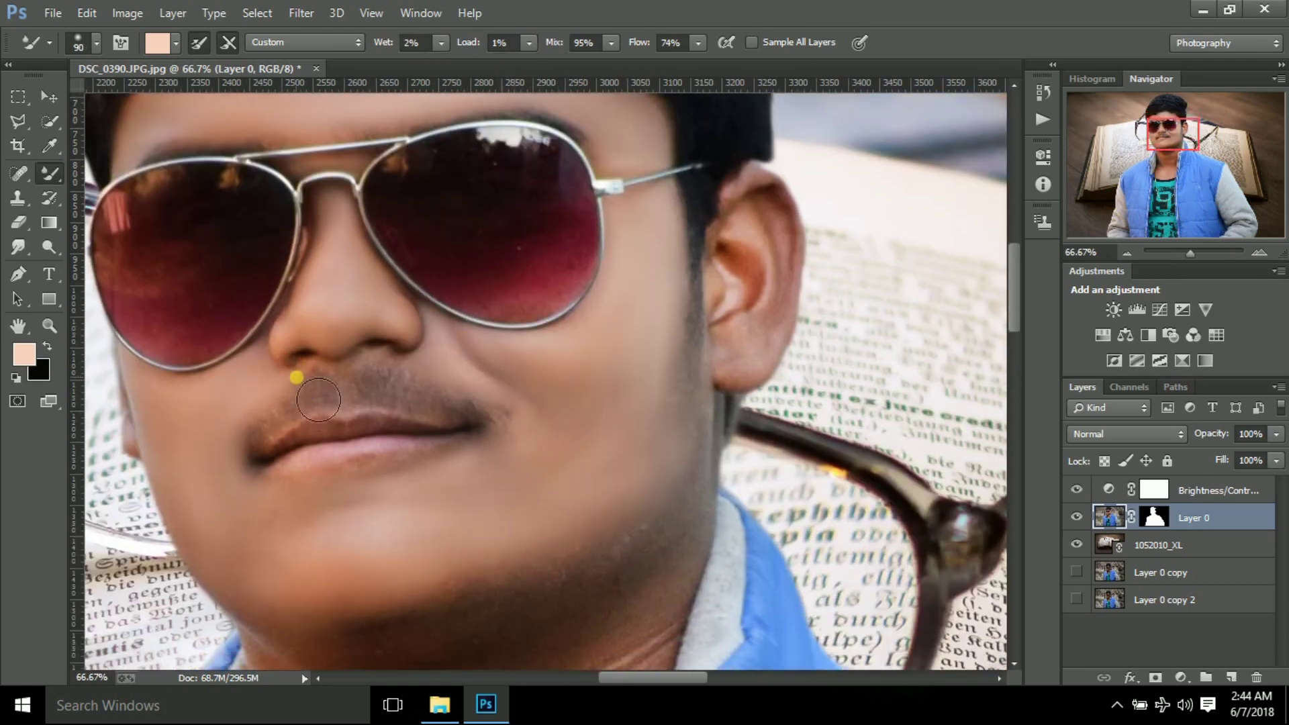
key("bracketright")
key("bracketright")
key("ctrl+minus")
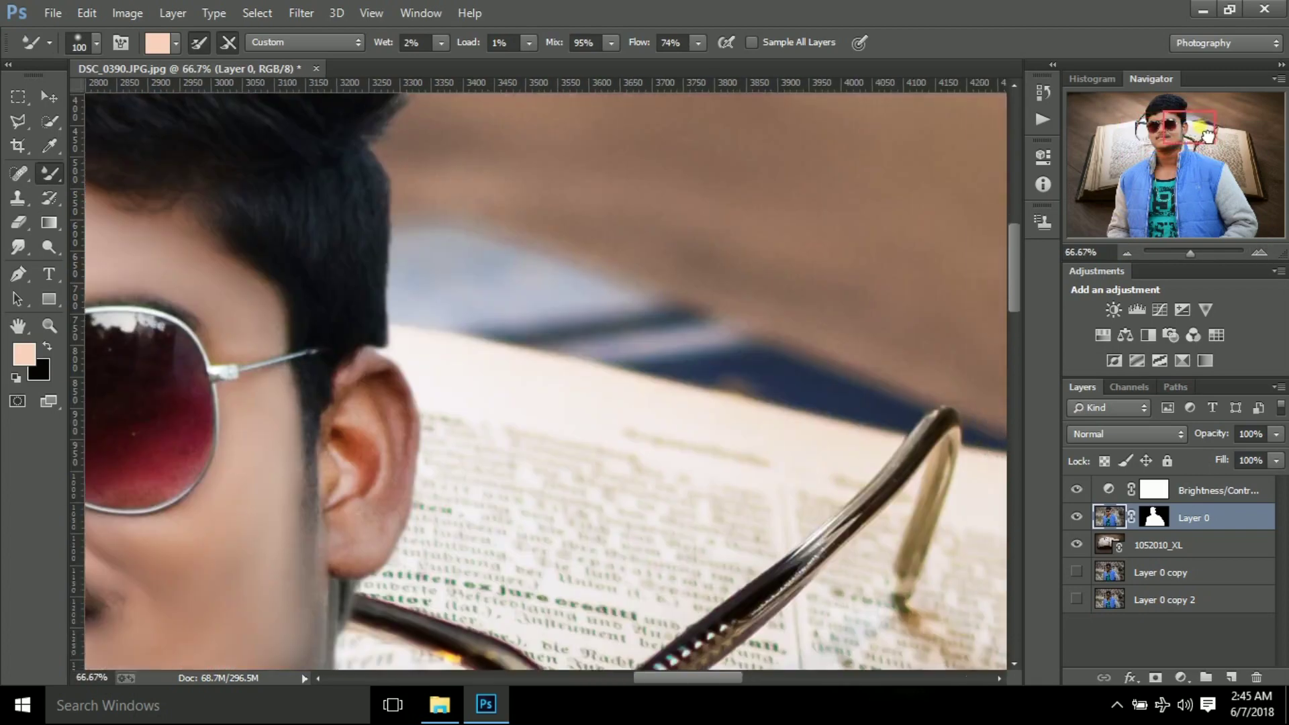
scroll(584, 322, "up", 3)
key("bracketleft")
key("bracketleft")
key("bracketleft")
Blend skin tone into the ear's inner rim and zoom out to view the portrait.
mouse_move(458, 520)
left_mouse_down()
mouse_move(470, 419)
mouse_move(423, 284)
mouse_move(451, 407)
mouse_move(406, 297)
left_mouse_up()
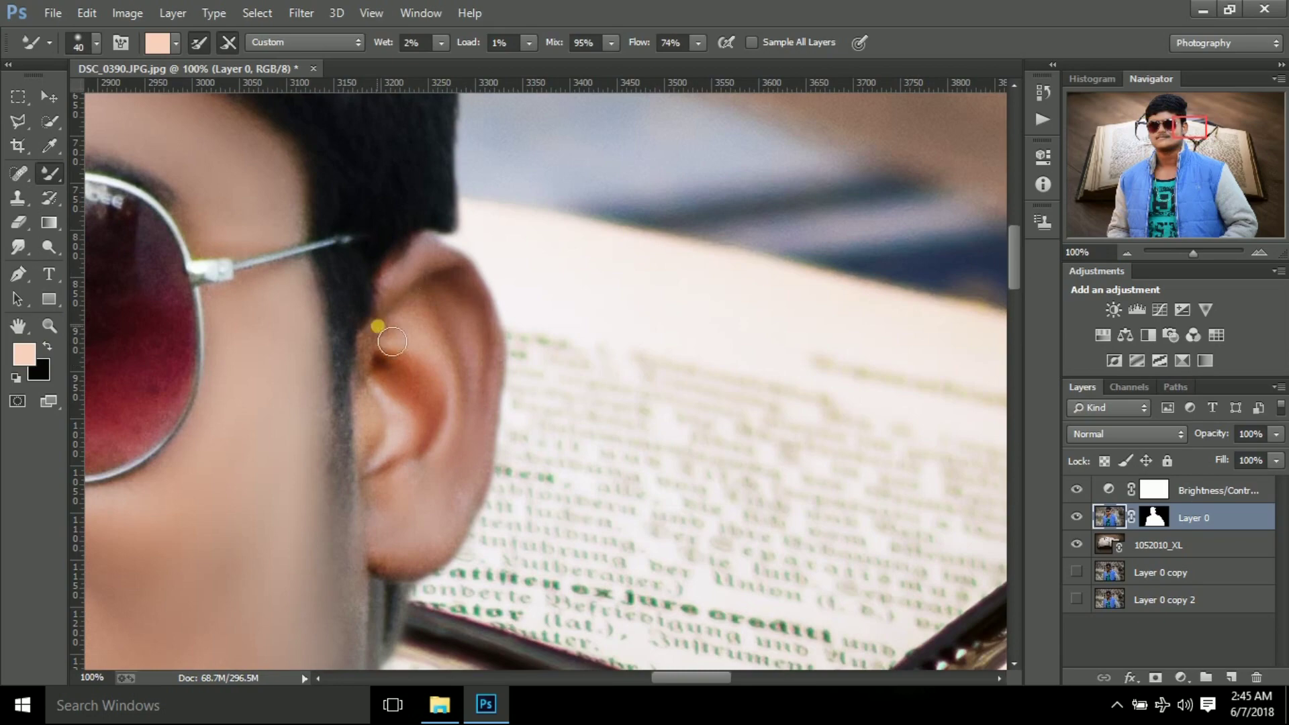
left_click(1078, 252)
type("50")
key("Return")
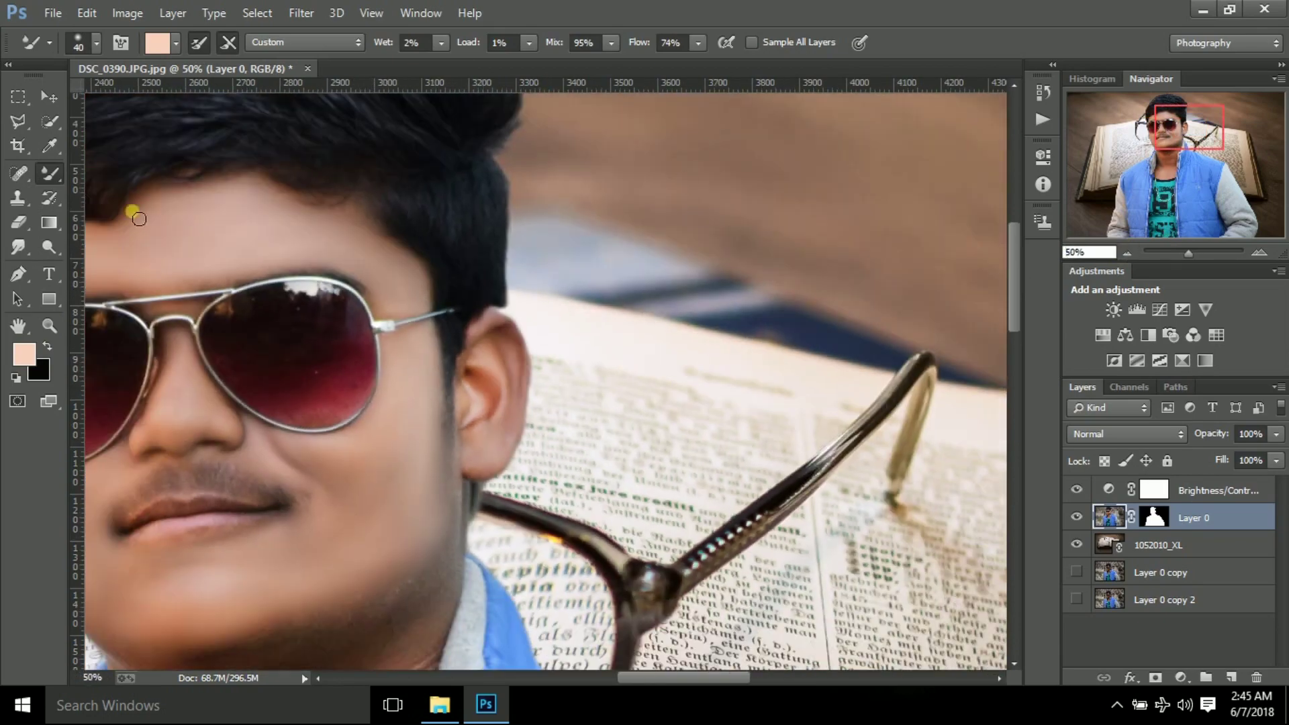
key("o")
key("bracketright")
key("bracketright")
key("bracketright")
left_click_drag(533, 401, 528, 383)
left_click(1127, 253)
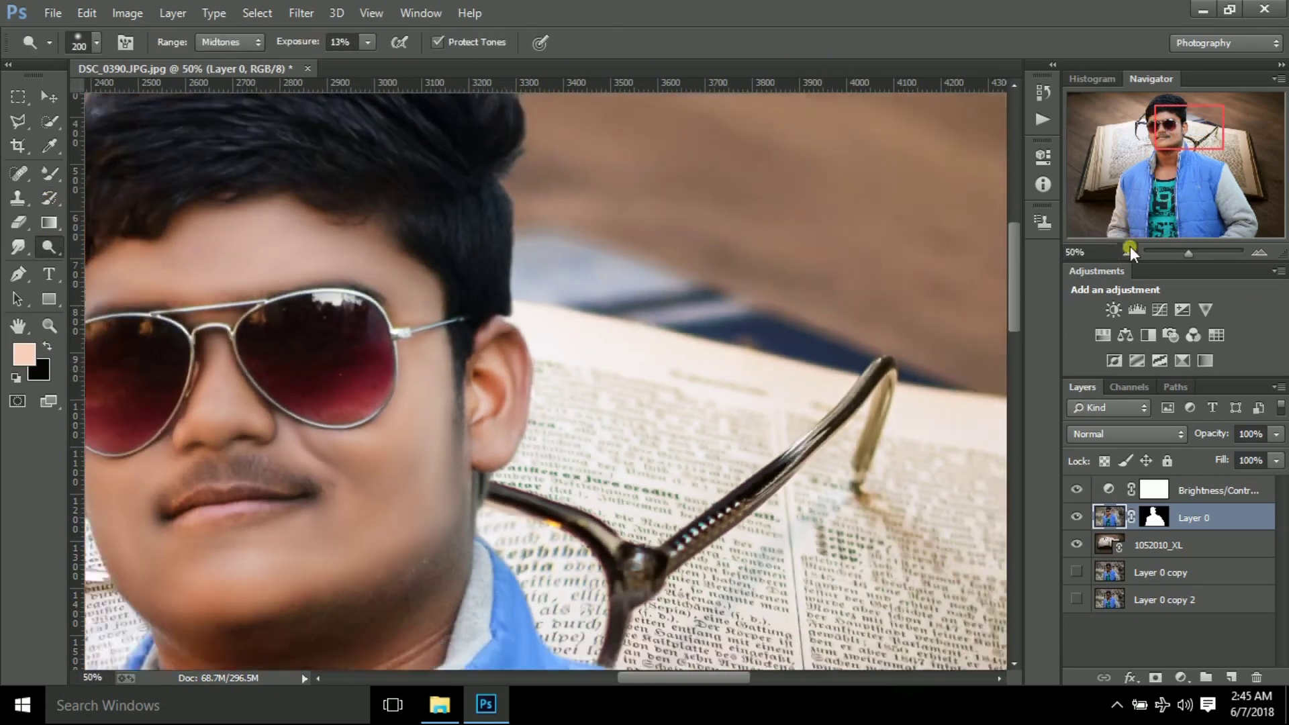
left_click(1261, 254)
Smooth the neck skin up to the collar with an enlarged Mixer Brush.
key("b")
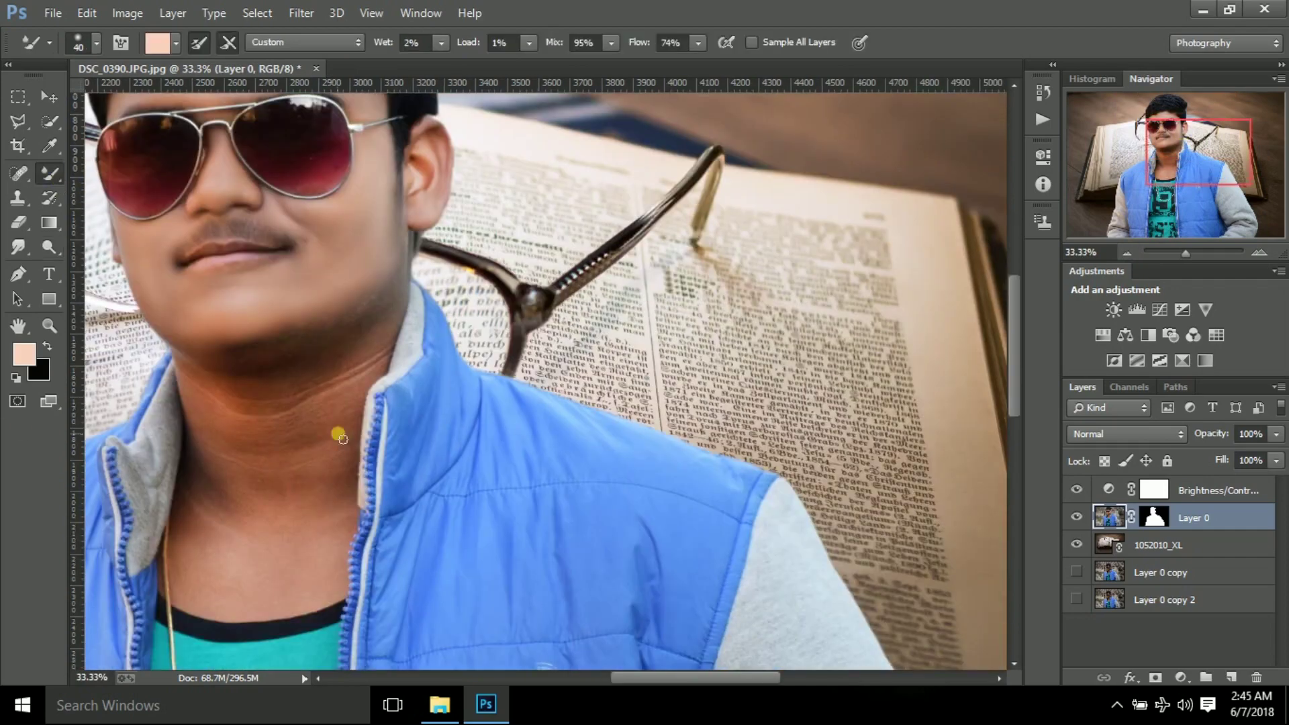
left_click(1252, 230)
left_click(1261, 253)
left_click(1176, 161)
key("bracketright")
key("bracketright")
key("bracketright")
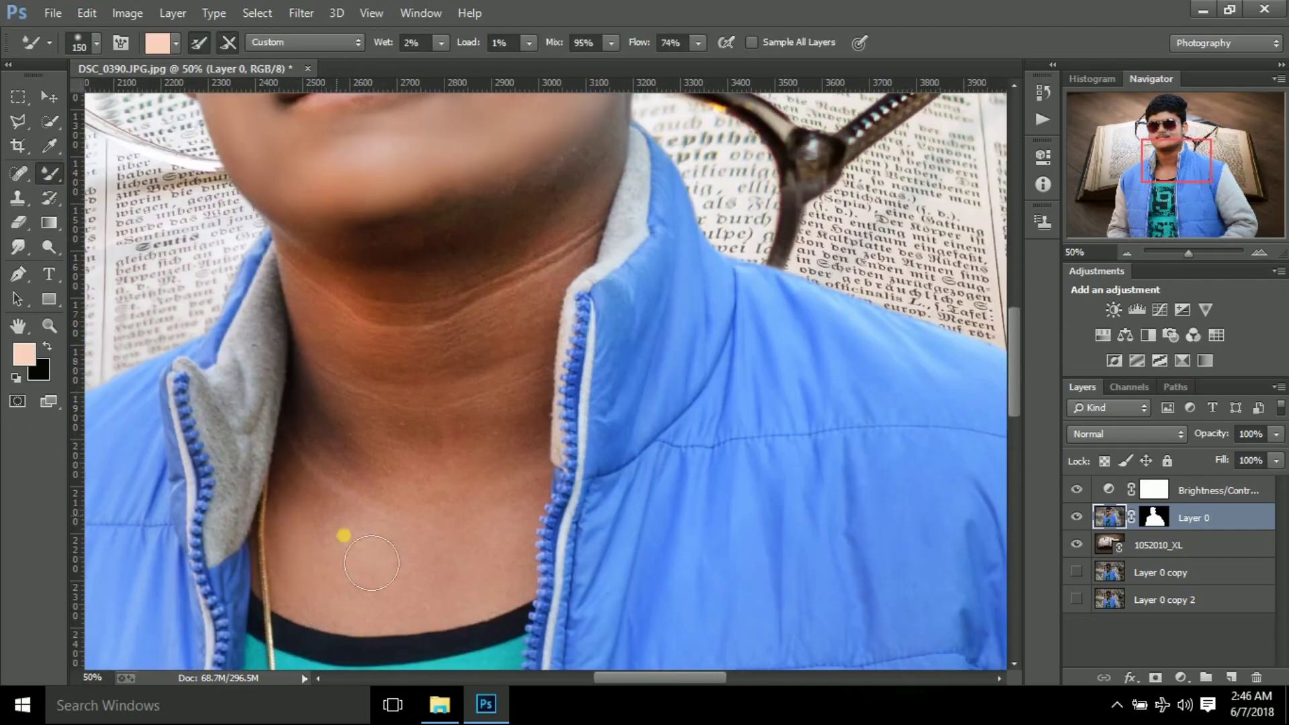
mouse_move(418, 397)
left_mouse_down()
mouse_move(308, 499)
mouse_move(441, 388)
mouse_move(388, 463)
mouse_move(518, 495)
mouse_move(437, 308)
mouse_move(403, 421)
left_mouse_up()
scroll(518, 496, "up", 1)
mouse_move(647, 201)
left_mouse_down()
mouse_move(403, 311)
mouse_move(434, 308)
left_mouse_up()
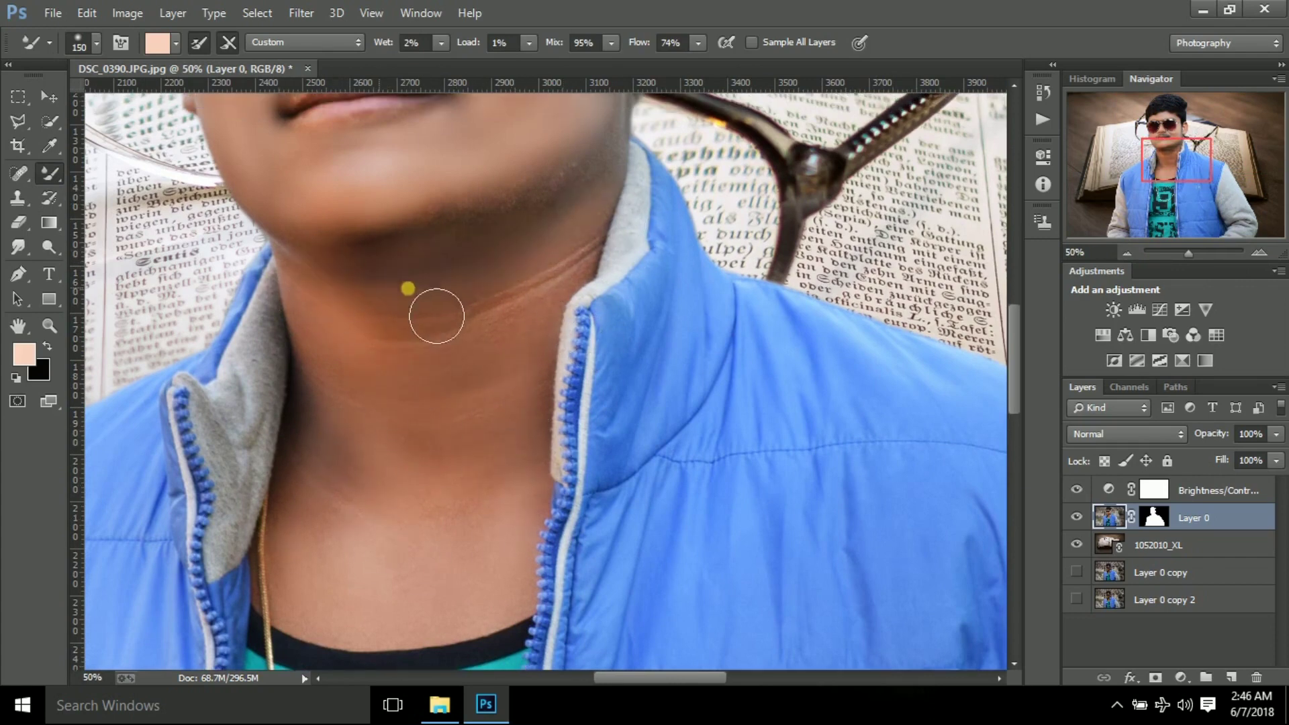
Blend the neck skin leftward and down toward the jacket collar, then enlarge the brush to 300.
left_click(1126, 253)
left_click_drag(506, 386, 415, 409)
mouse_move(440, 524)
left_mouse_down()
mouse_move(541, 432)
mouse_move(522, 423)
mouse_move(392, 469)
left_mouse_up()
key("bracketleft")
left_click(1121, 255)
mouse_move(1155, 253)
left_mouse_down()
mouse_move(1180, 253)
mouse_move(1211, 156)
left_mouse_up()
left_click(1259, 253)
key("o")
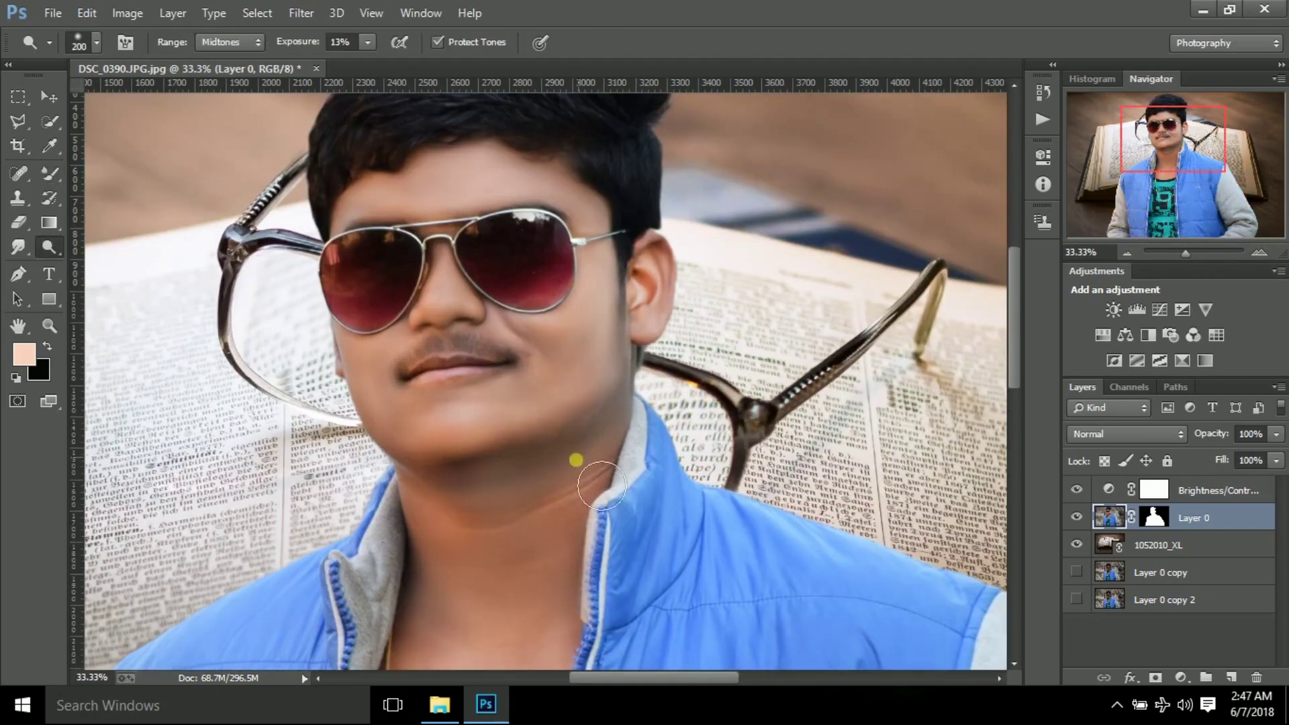
key("b")
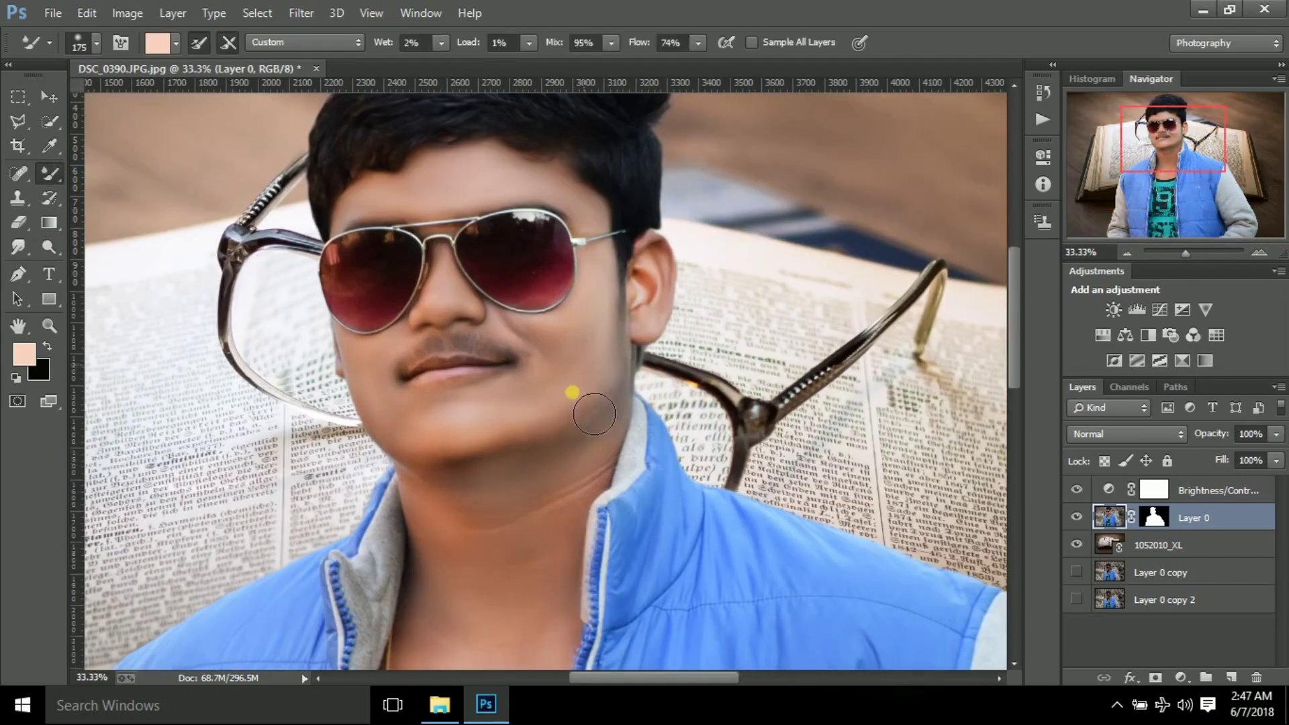
left_click(1126, 252)
key("bracketright")
key("bracketright")
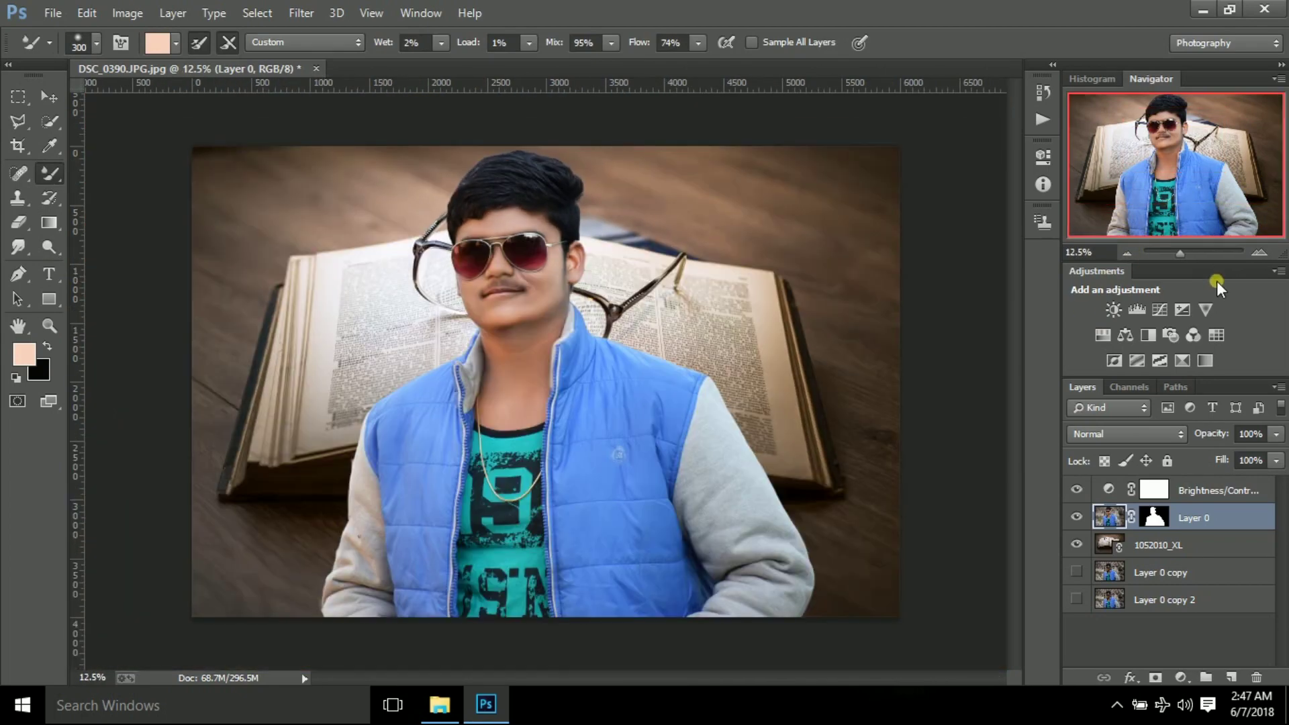
Smooth the dark patch at the lip corner and the cheek between jaw and ear.
left_click(1260, 252)
key("bracketright")
key("ctrl+plus")
left_click_drag(366, 386, 428, 447)
left_click_drag(536, 425, 568, 344)
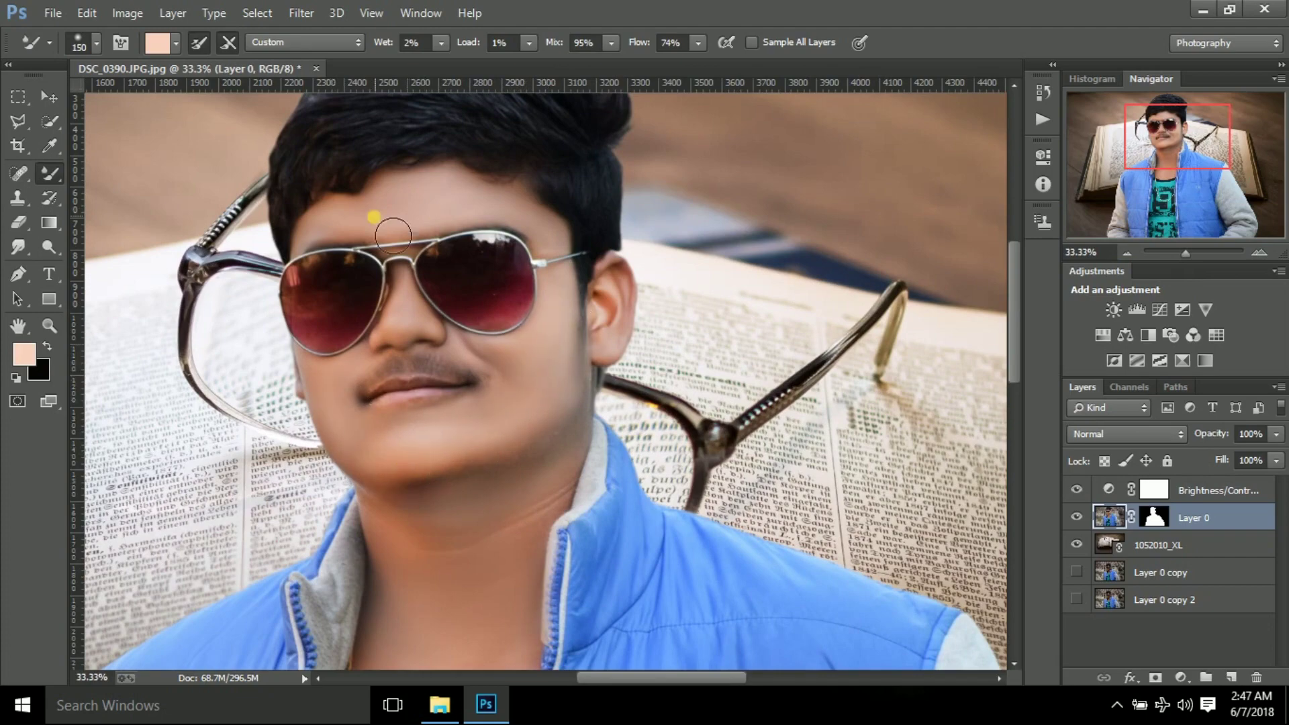
key("ctrl+minus")
key("ctrl+minus")
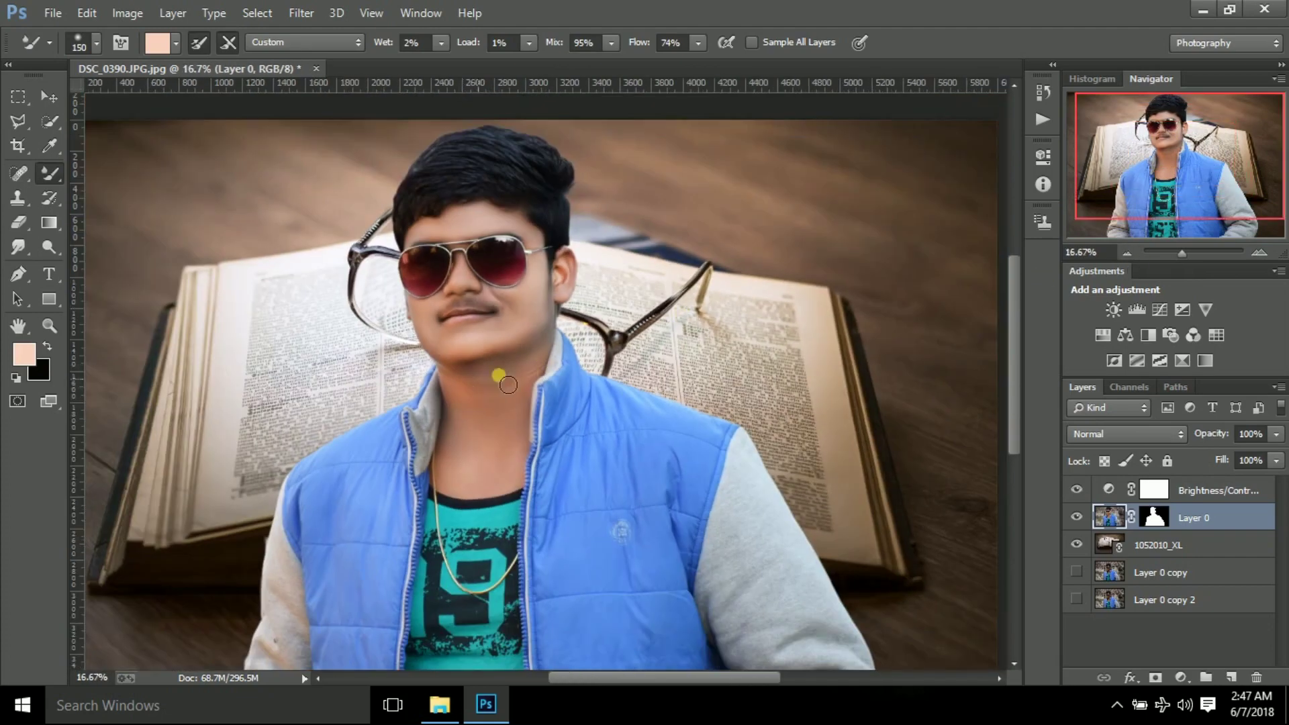
Select a rectangle around the face and copy it to a new layer, Layer 1.
key("ctrl+minus")
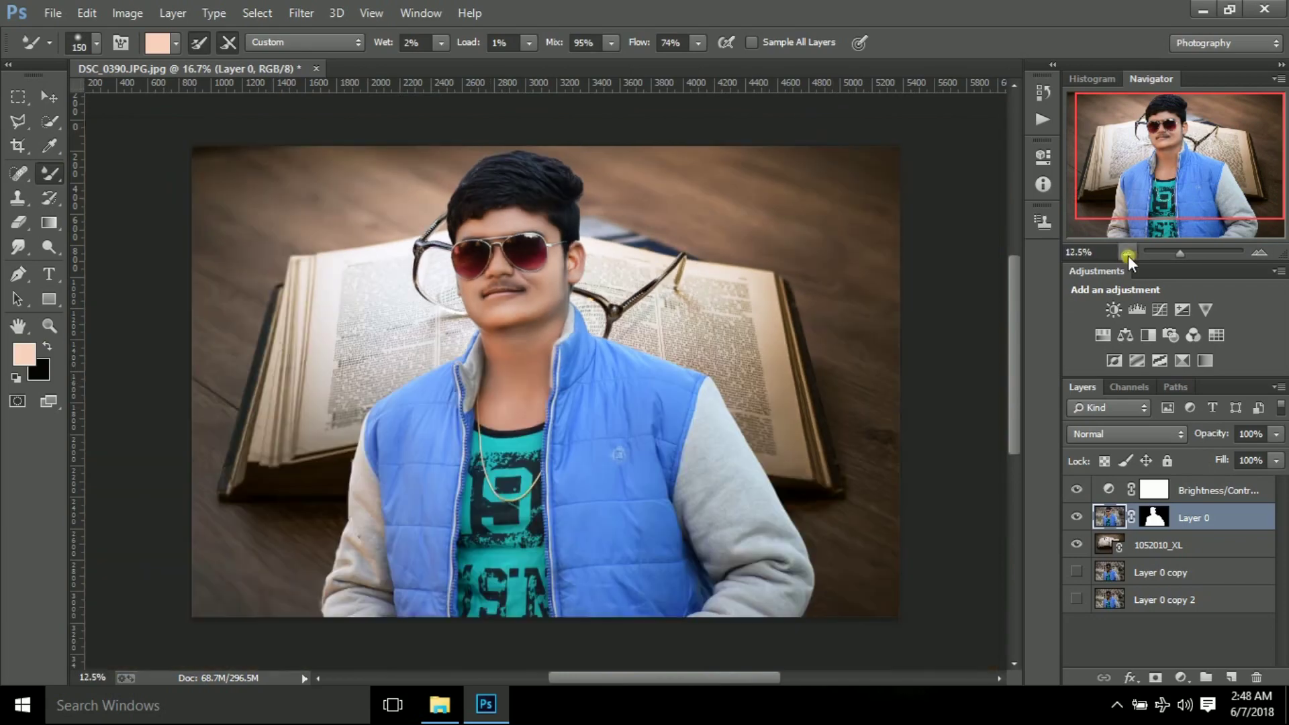
left_click(19, 96)
left_click_drag(507, 381, 594, 403)
right_click(507, 268)
left_click(537, 421)
Open the Camera Raw Filter on the Layer 0 portrait.
left_click(302, 13)
left_click(365, 123)
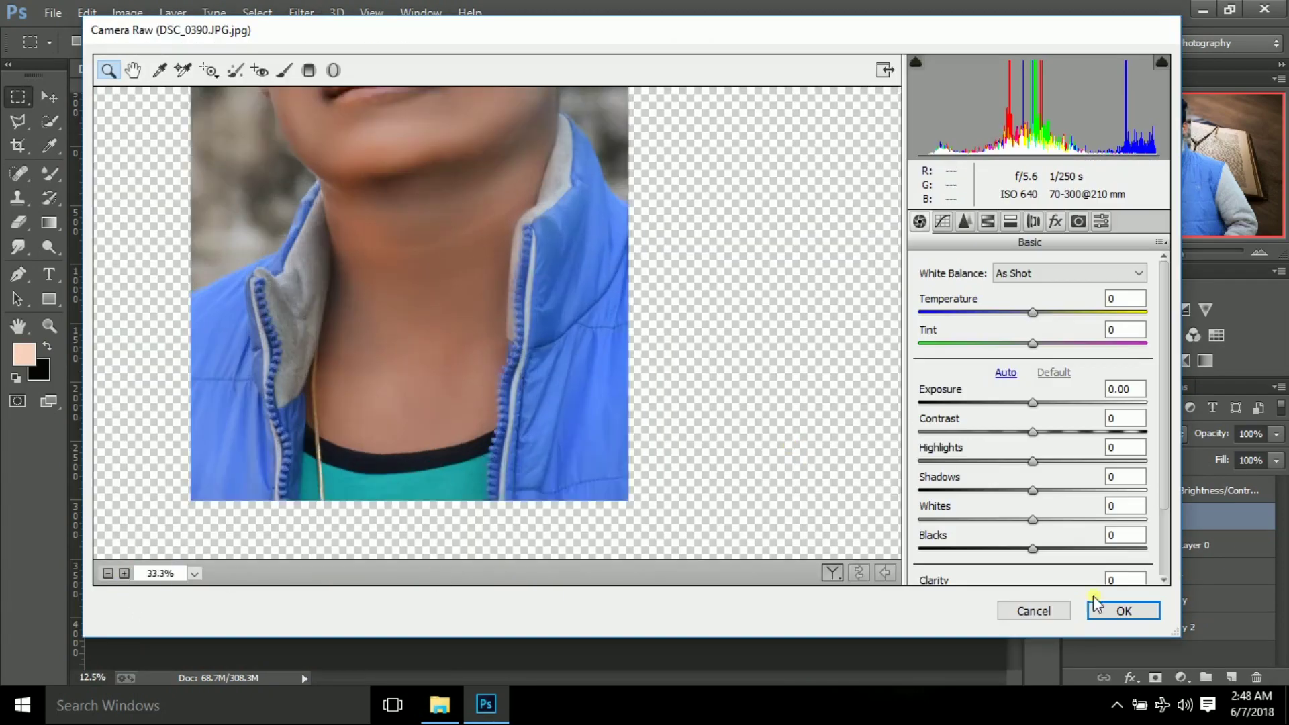
left_click(1123, 610)
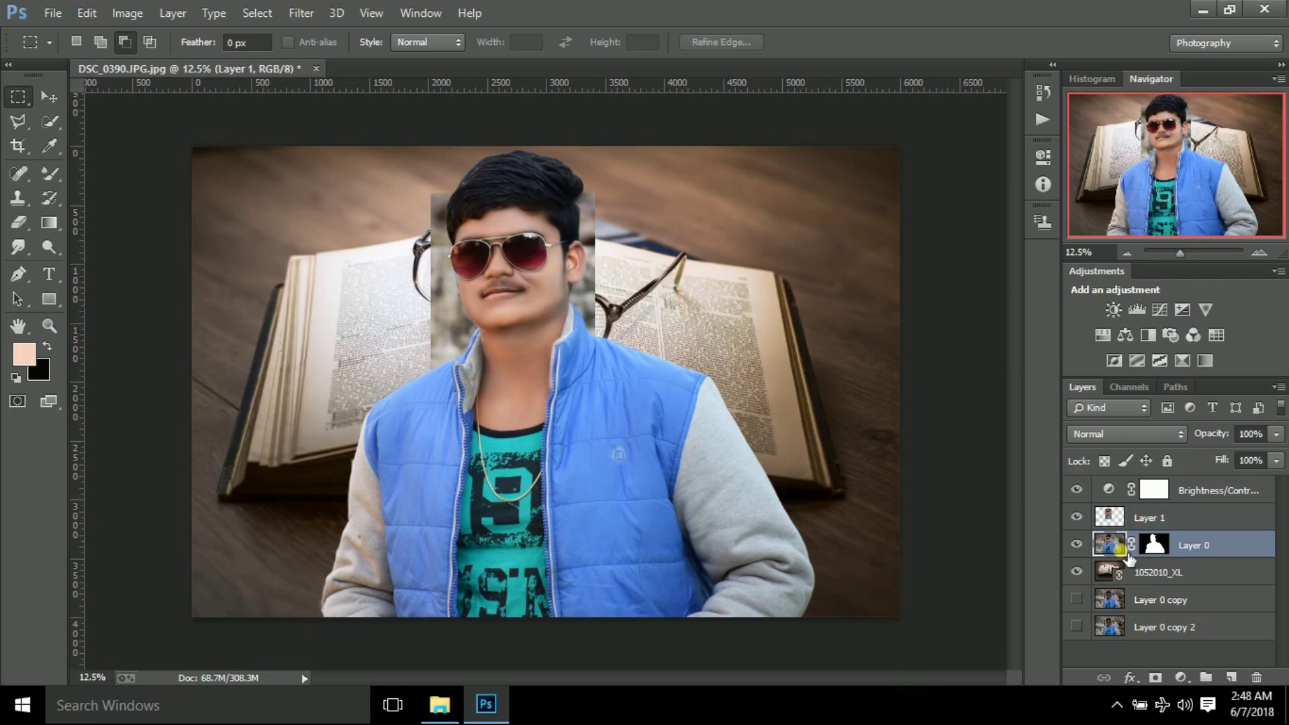
left_click(301, 13)
left_click(365, 122)
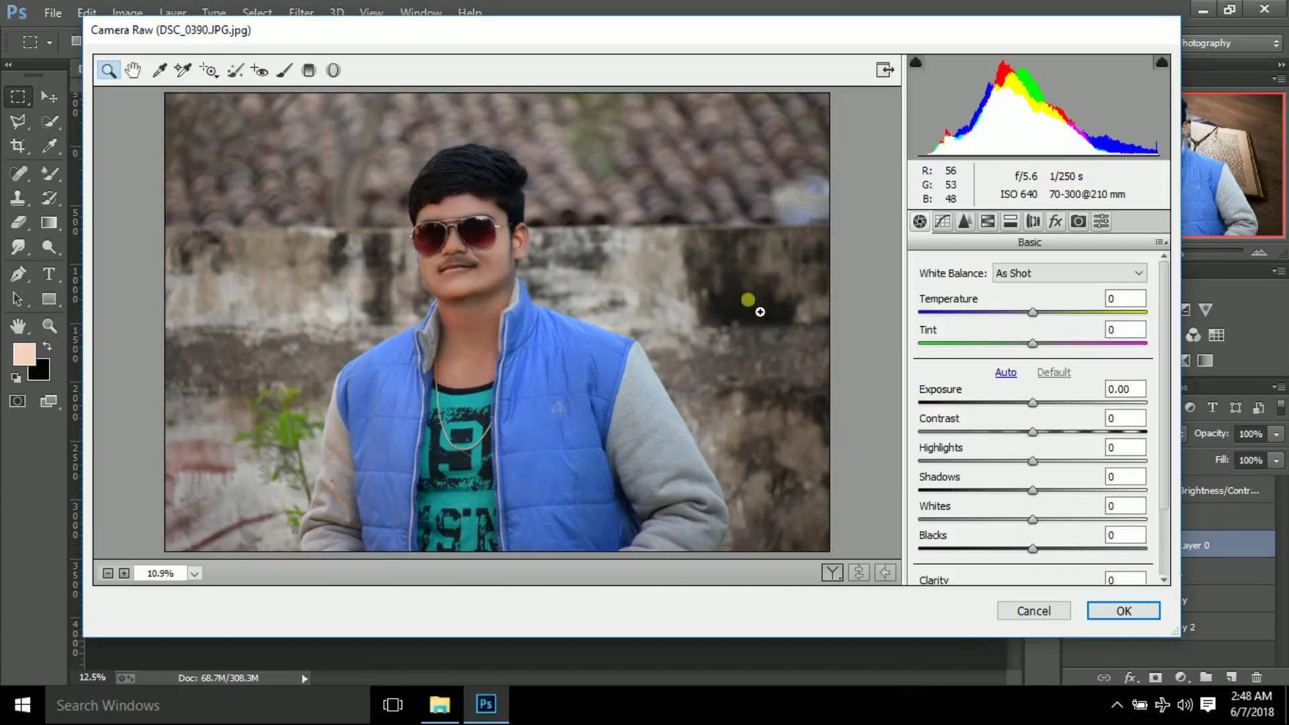
left_click(746, 300)
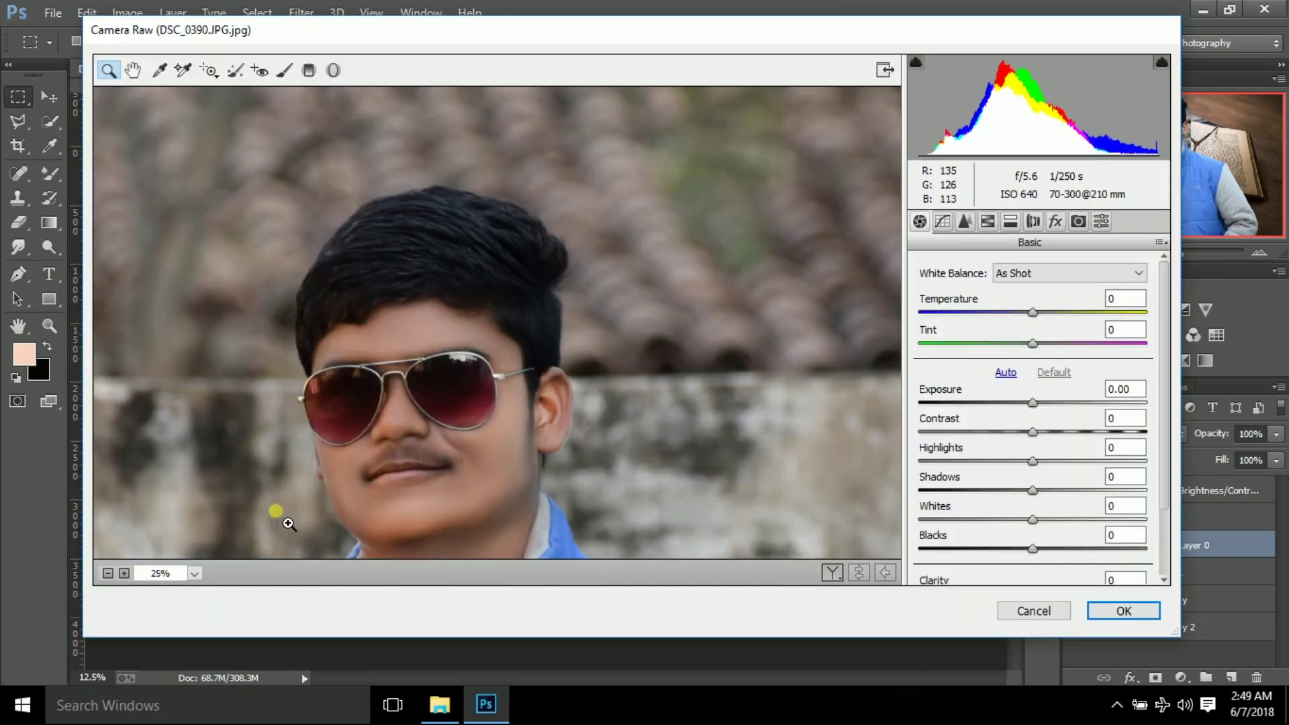
In Camera Raw's Basic panel set Exposure +0.70, Contrast -6, Highlights +15, Shadows +85, Whites +27, Blacks +53.
scroll(1041, 382, "down", 2)
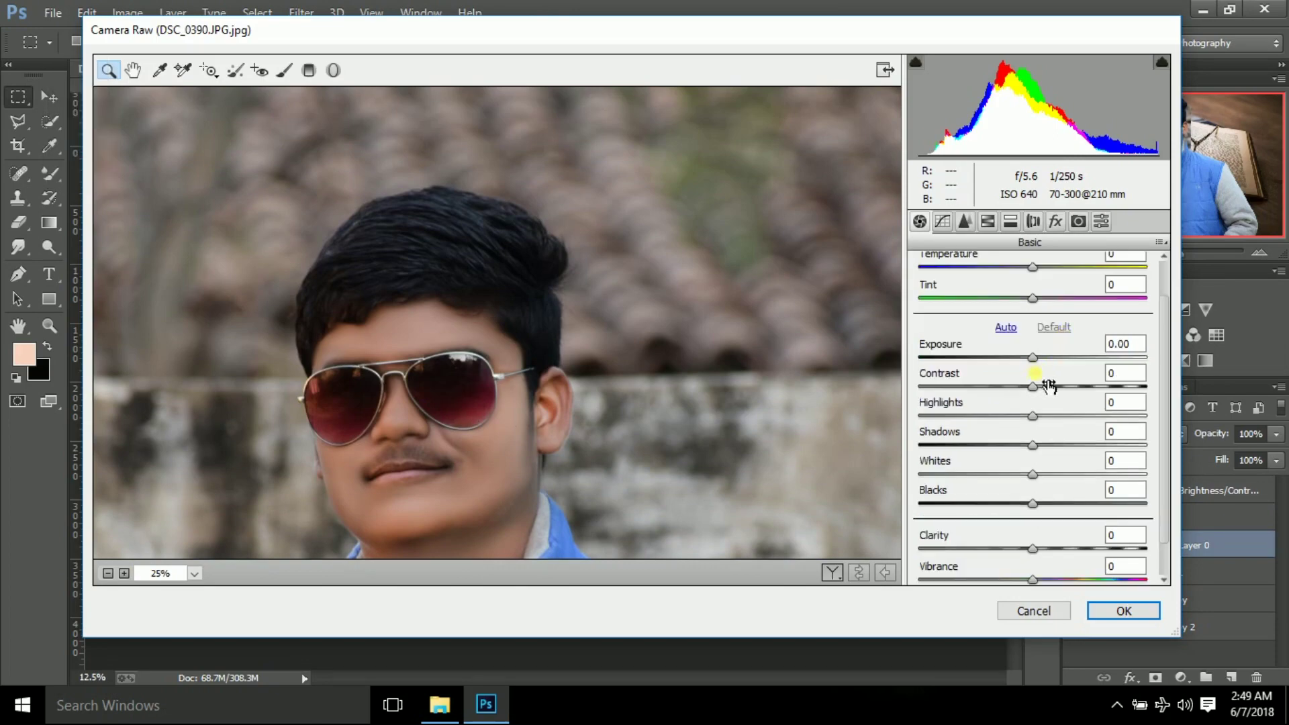
left_click_drag(1032, 357, 1051, 359)
left_click_drag(468, 538, 535, 437)
mouse_move(1033, 386)
left_mouse_down()
mouse_move(1067, 387)
mouse_move(1013, 400)
mouse_move(1027, 403)
mouse_move(1013, 407)
mouse_move(1028, 423)
mouse_move(1051, 406)
mouse_move(1128, 402)
left_mouse_up()
scroll(1027, 423, "down", 1)
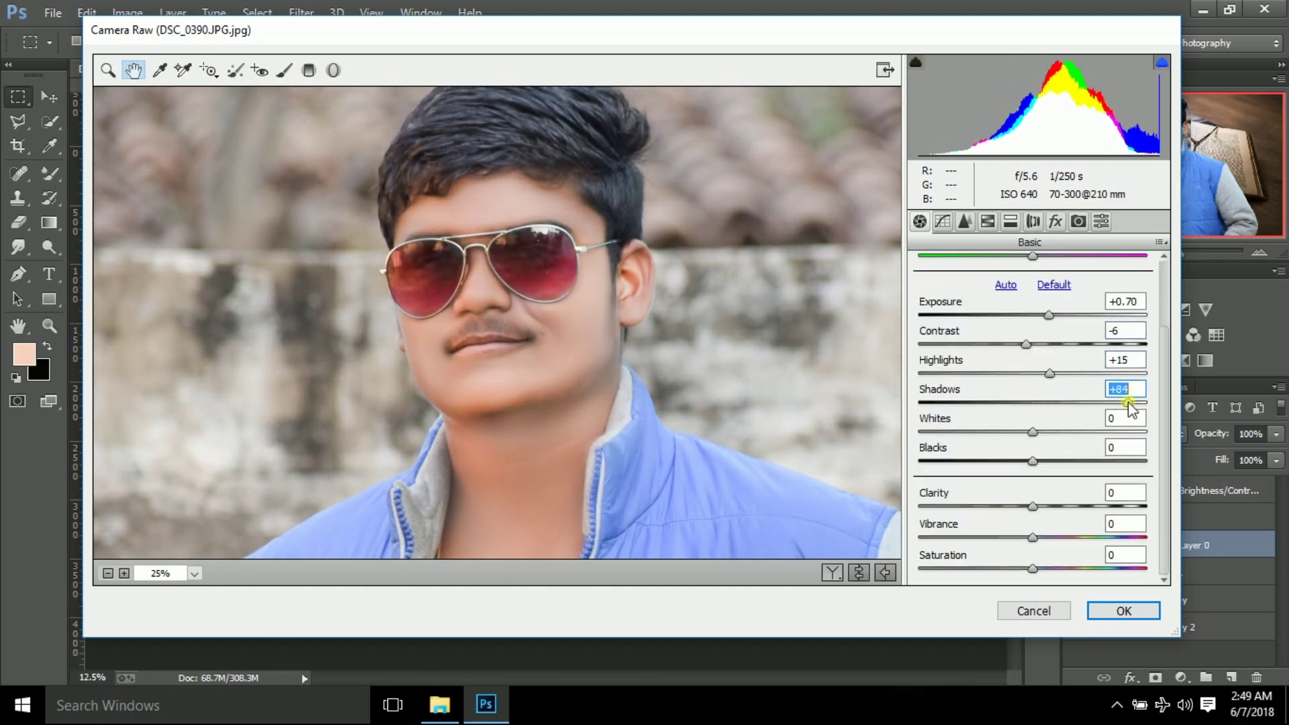
mouse_move(1039, 431)
left_mouse_down()
mouse_move(1067, 432)
mouse_move(1093, 461)
left_mouse_up()
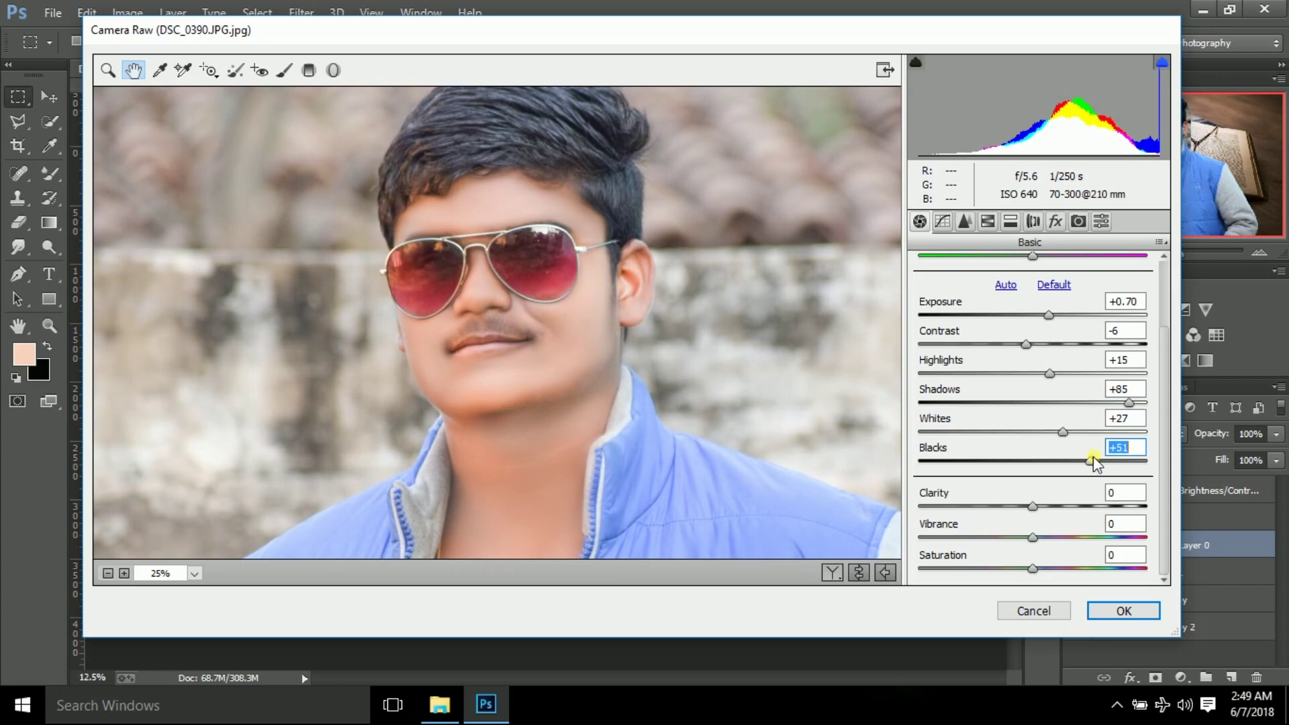
Show the per-colour Hue adjustments in the HSL/Grayscale panel.
left_click(1030, 506)
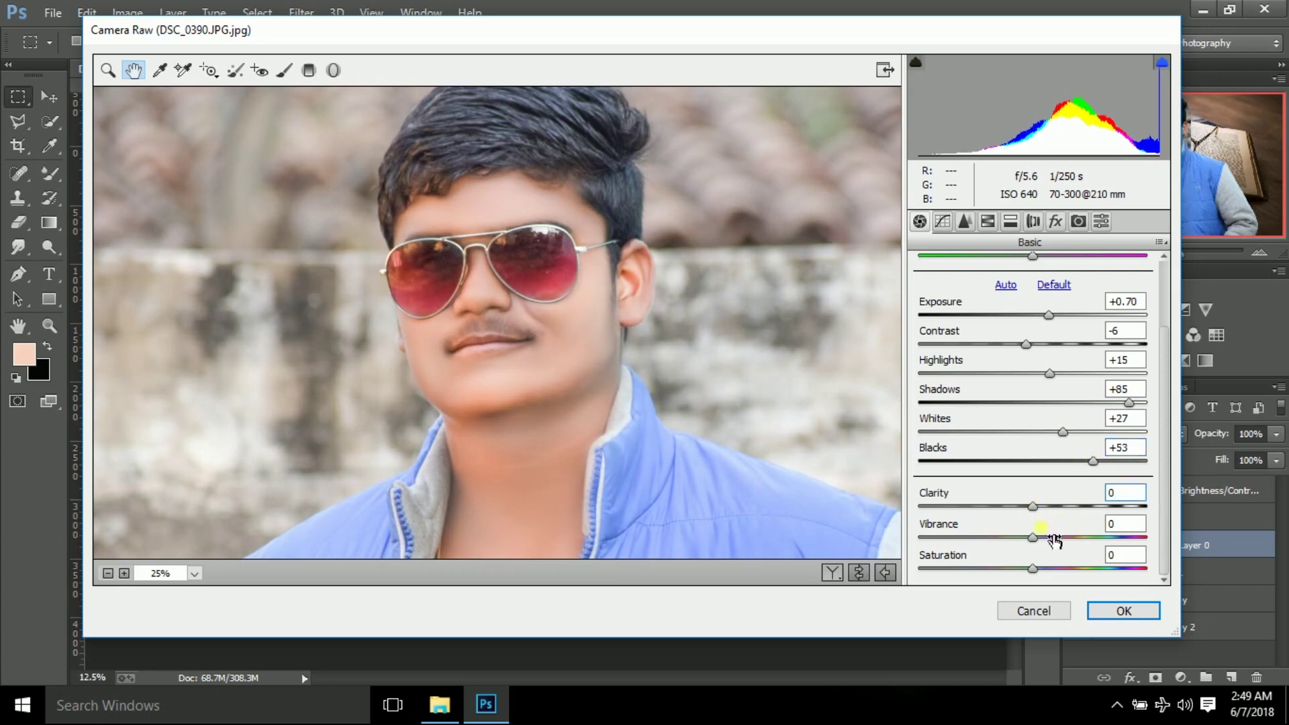
left_click(1055, 541)
left_click(1034, 221)
left_click(987, 221)
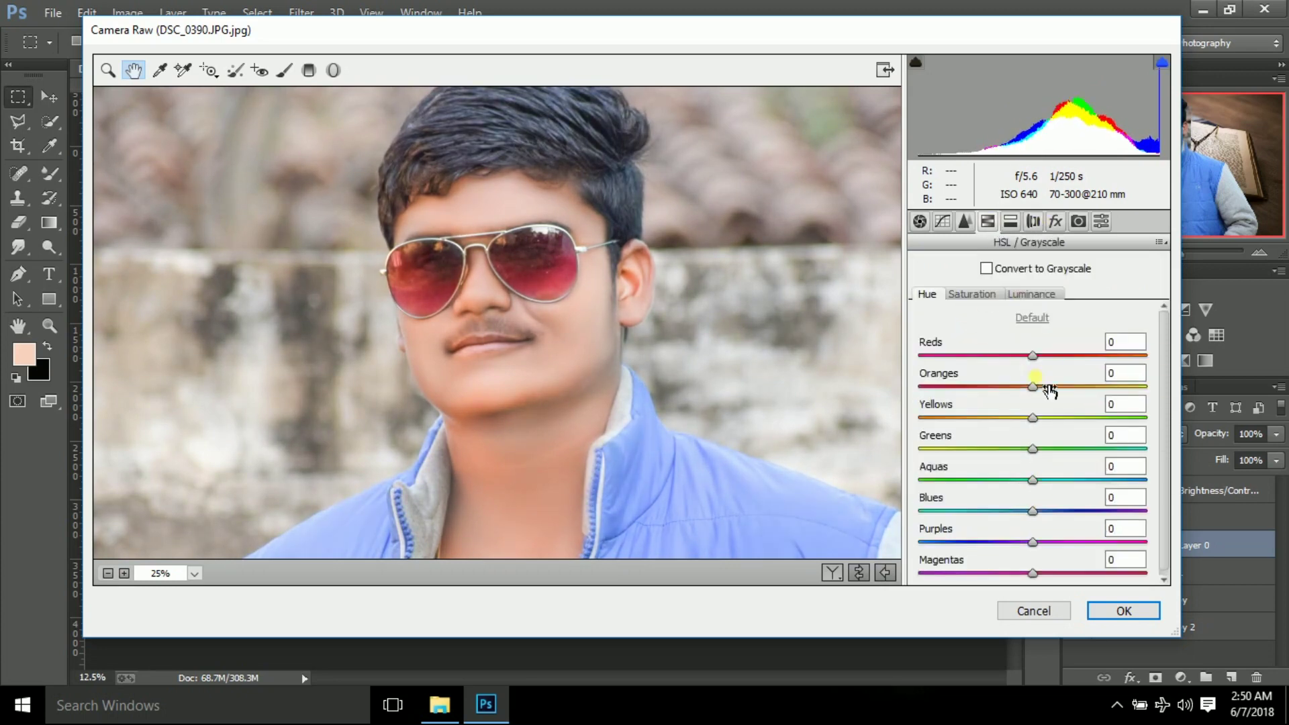
Reset the Reds hue, shift the Oranges hue, and try Oranges saturation at -18.
mouse_move(1098, 355)
left_mouse_down()
mouse_move(962, 355)
mouse_move(1033, 355)
mouse_move(1039, 388)
mouse_move(1205, 377)
left_mouse_up()
left_click(1035, 387)
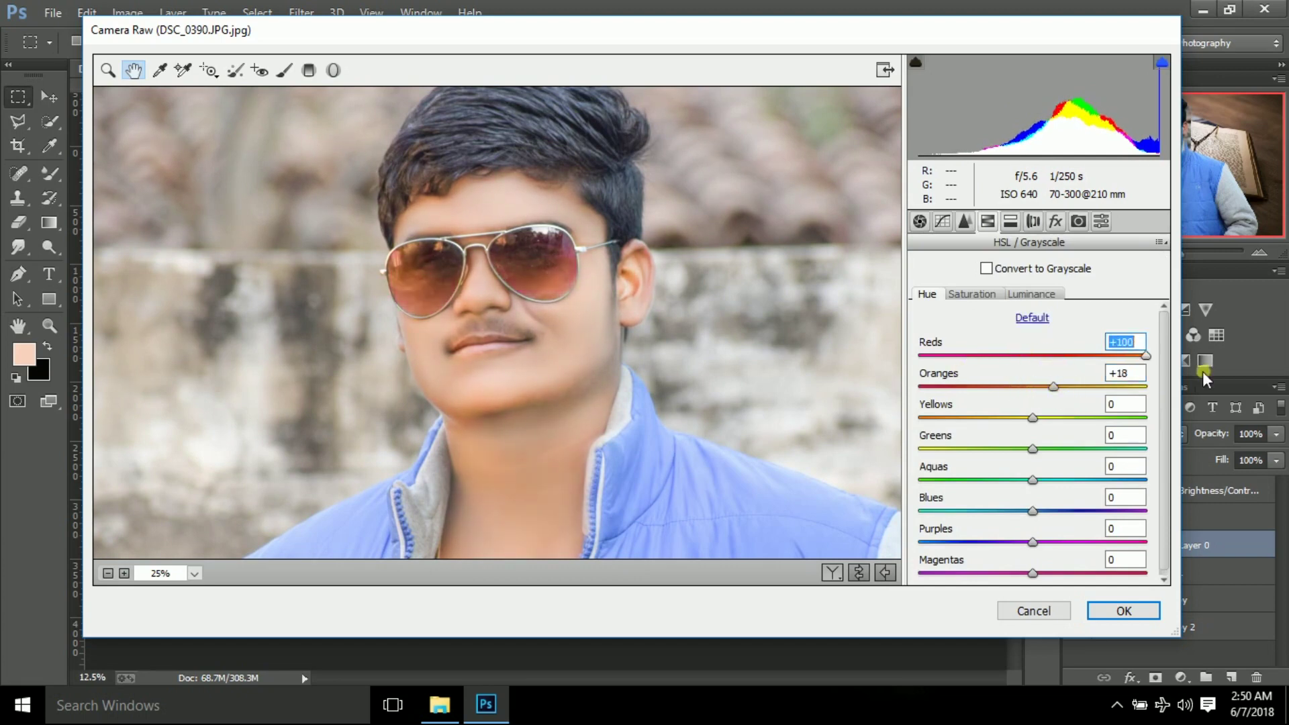
mouse_move(1126, 356)
left_mouse_down()
mouse_move(1033, 356)
mouse_move(925, 390)
mouse_move(1084, 387)
left_mouse_up()
left_click(972, 294)
left_click(1031, 294)
left_click(108, 574)
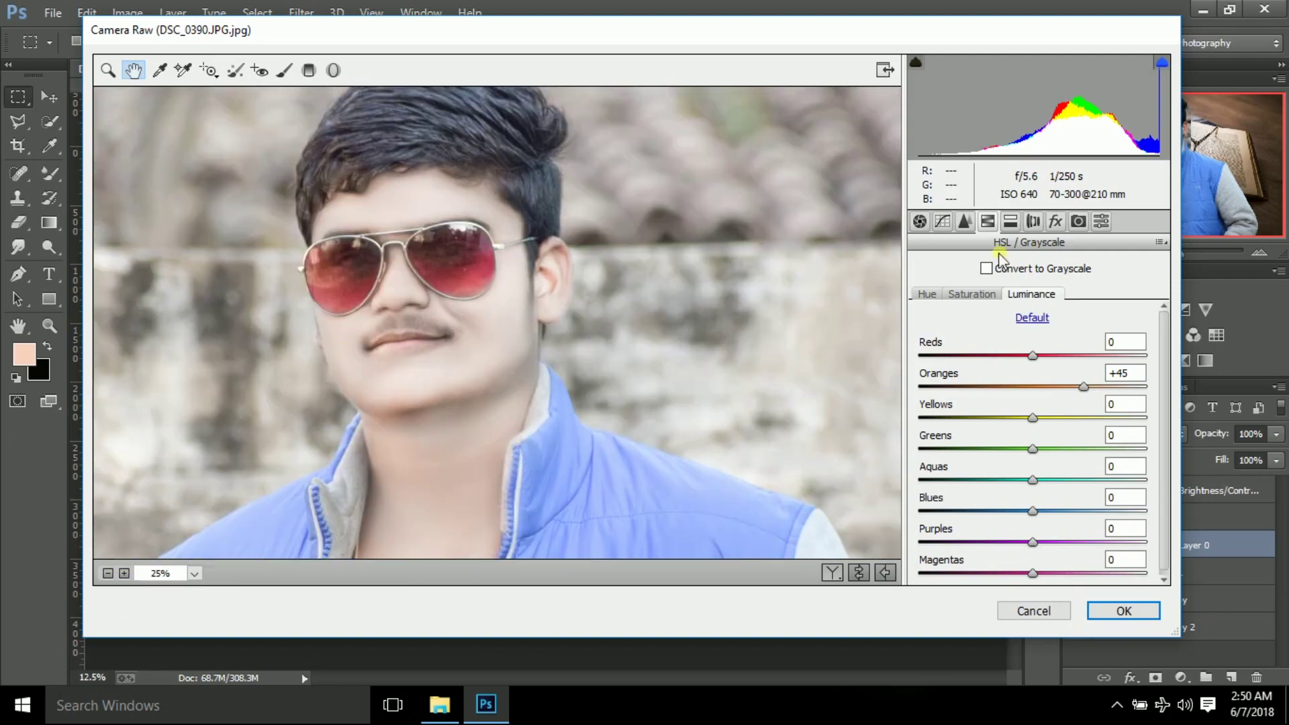
left_click(972, 294)
left_click_drag(972, 387, 1082, 388)
Try Oranges saturation at +8 and recentre the Camera Raw preview on the face.
left_click(1032, 294)
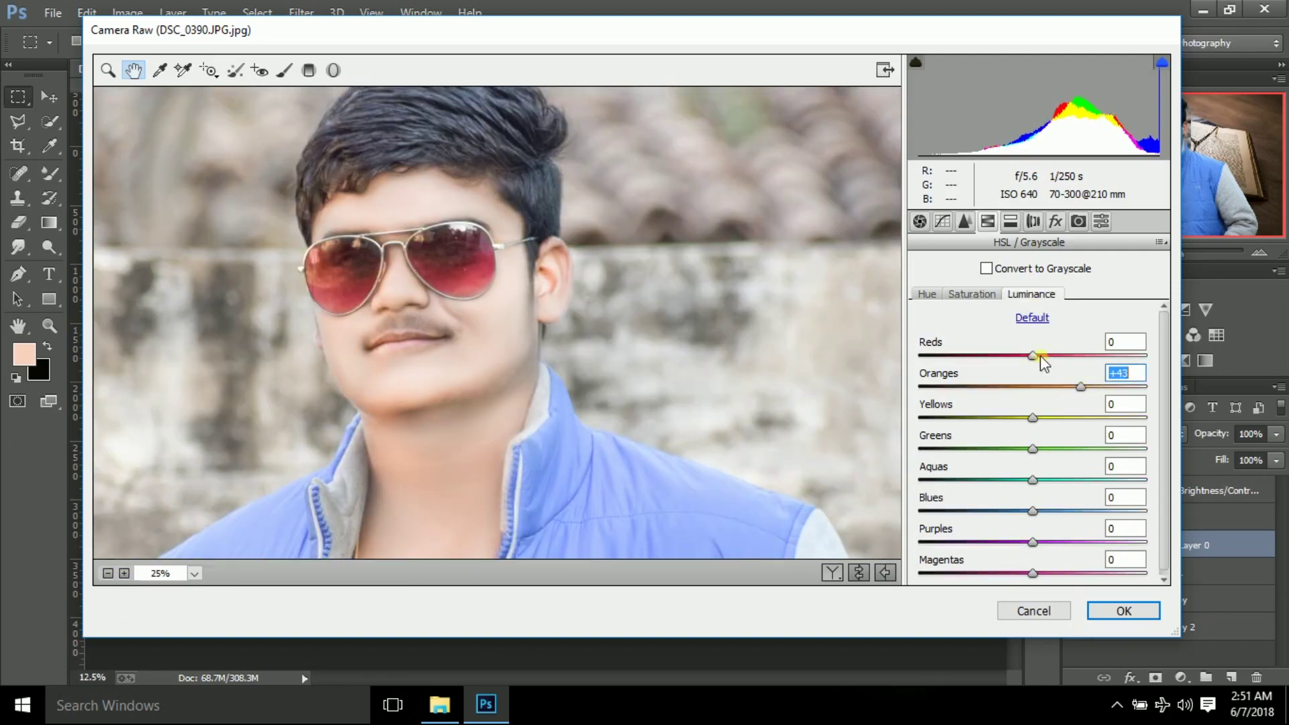
left_click(107, 574)
left_click(971, 294)
left_click(1032, 294)
left_click(971, 294)
left_click_drag(1012, 387, 1077, 388)
left_click(1031, 294)
left_click(108, 573)
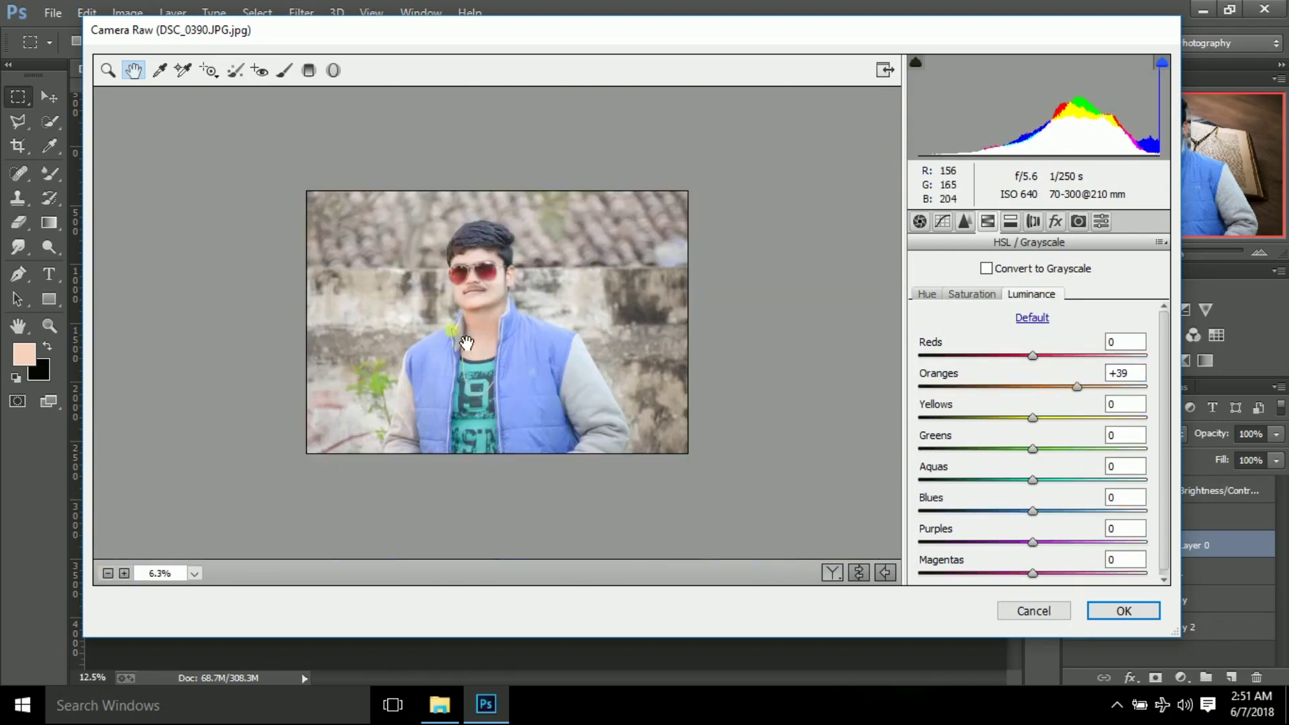
left_click(464, 352)
left_click_drag(464, 351, 470, 225)
left_click(108, 573)
double_click(107, 574)
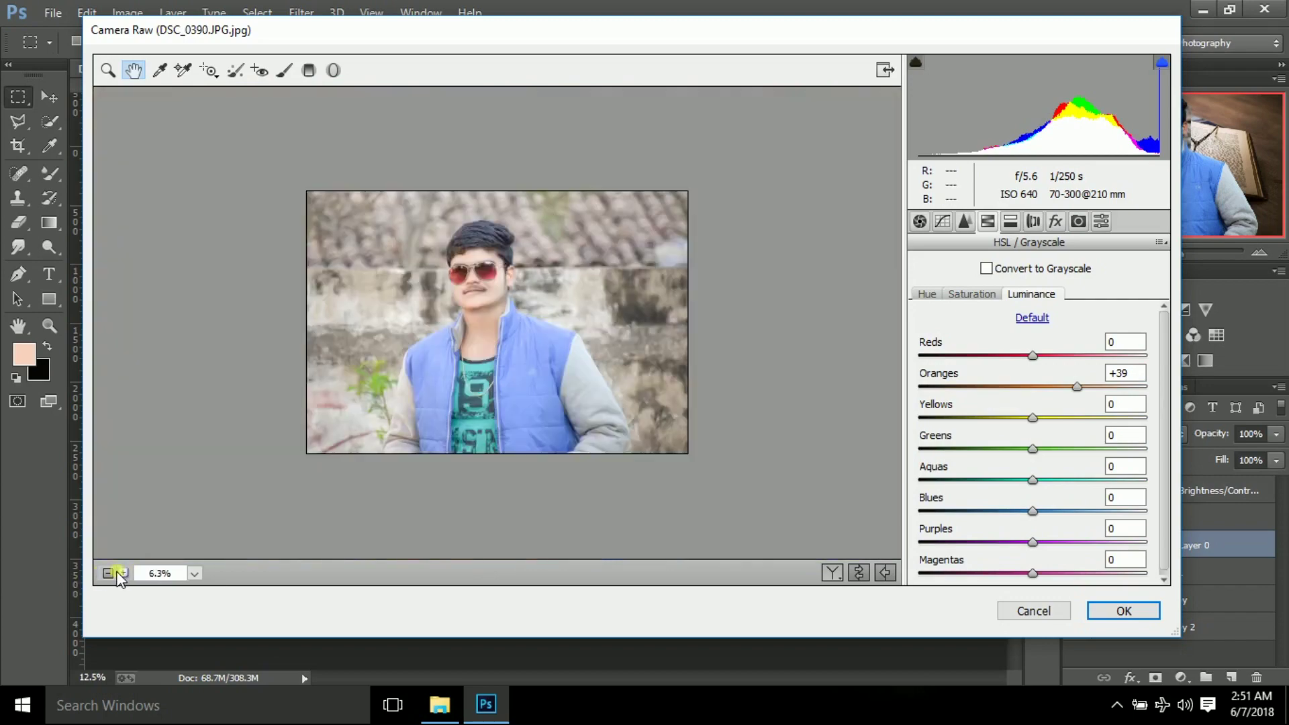
Set Oranges hue -5, luminance +47 and saturation -1, then apply Camera Raw.
left_click(124, 574)
left_click(927, 294)
mouse_move(1033, 388)
left_mouse_down()
mouse_move(1057, 399)
mouse_move(1045, 397)
mouse_move(1077, 387)
mouse_move(1023, 388)
mouse_move(1084, 388)
mouse_move(1032, 390)
left_mouse_up()
left_click(971, 294)
left_click(1032, 294)
left_click(972, 294)
left_click(1031, 294)
left_click(982, 296)
left_click(108, 573)
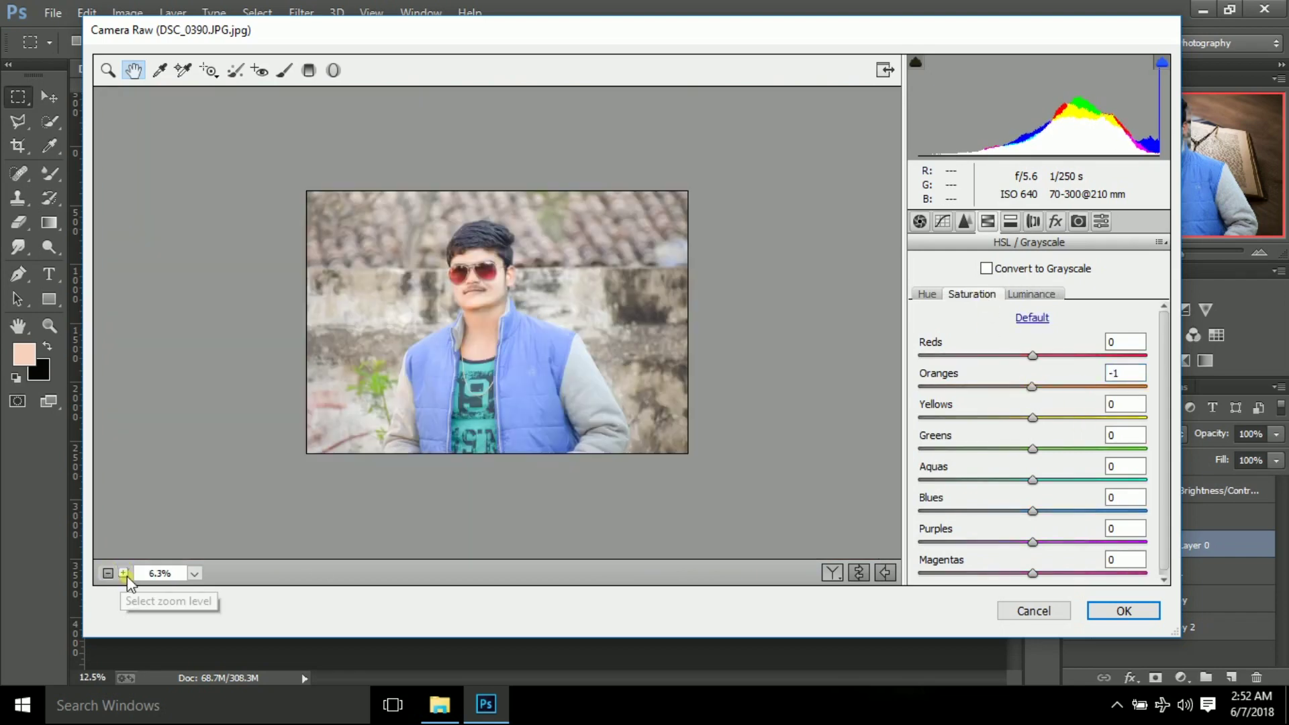
left_click_drag(1032, 387, 1028, 388)
left_click(1123, 611)
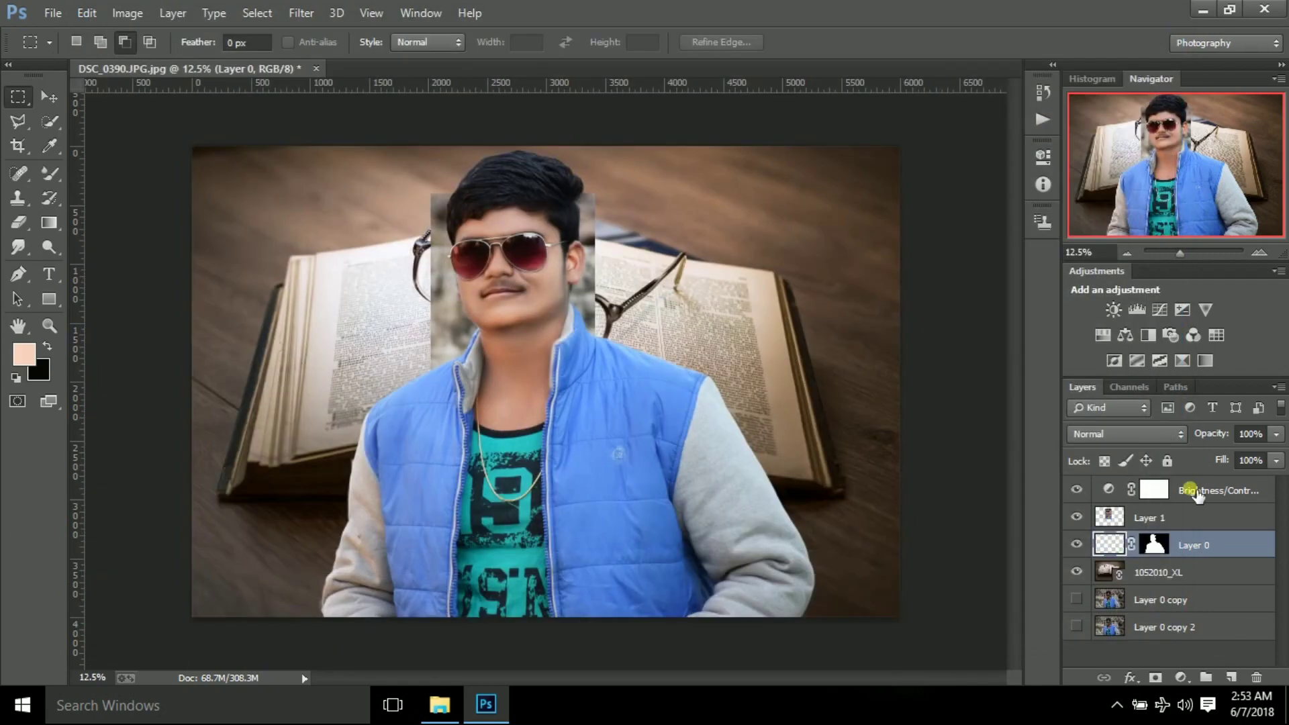
Hide Layer 1 and zoom in and out to compare the retouched portrait.
left_click(1076, 518)
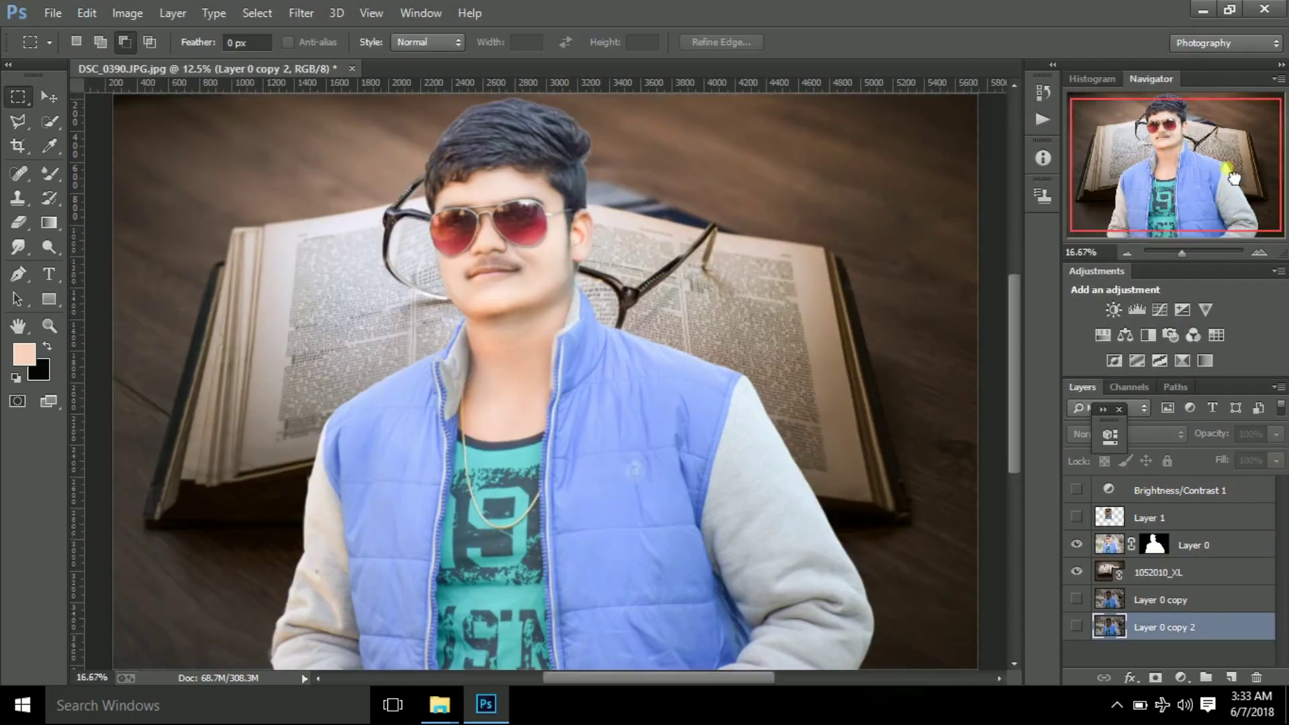
left_click(1275, 255)
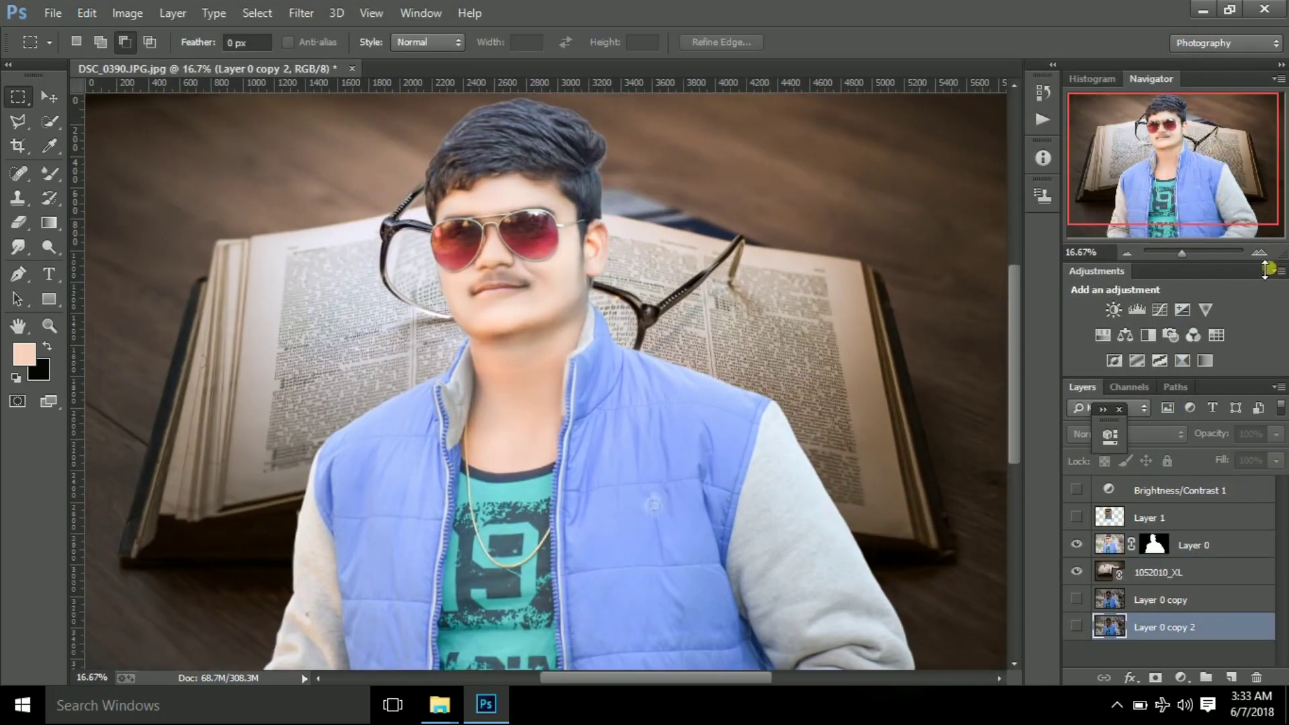
left_click(1266, 267)
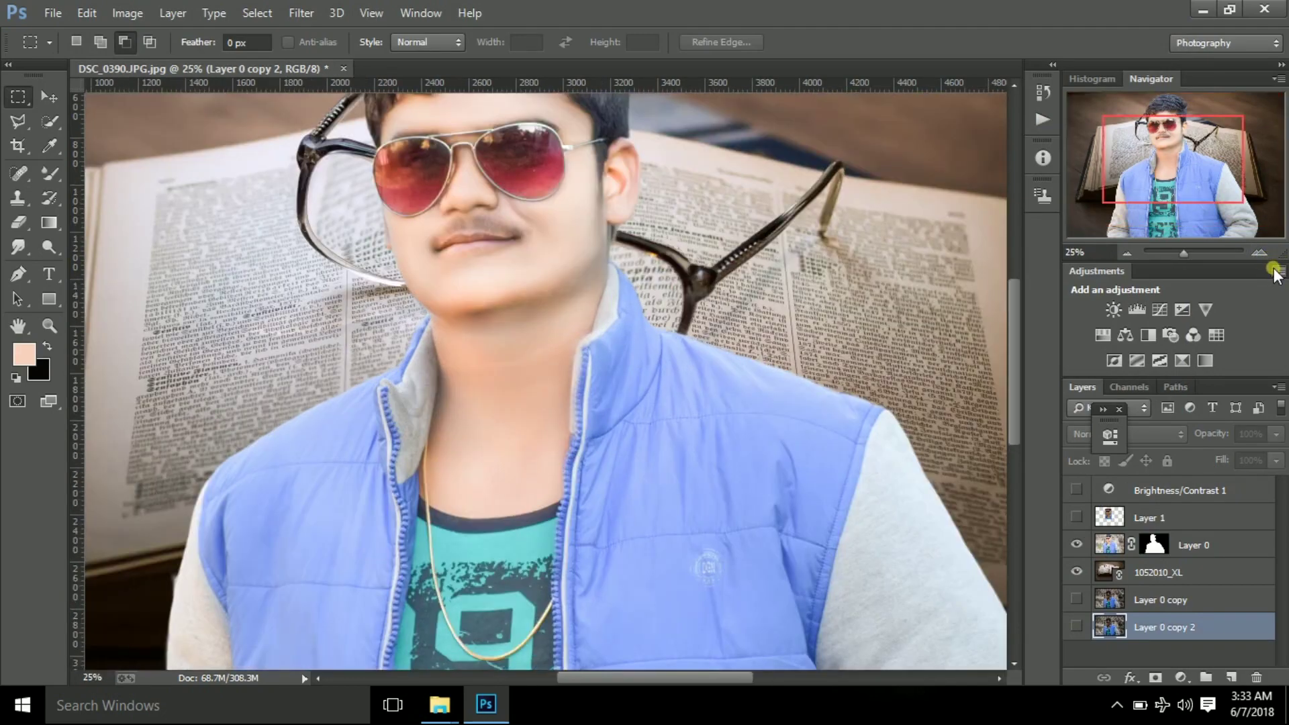
left_click(1128, 255)
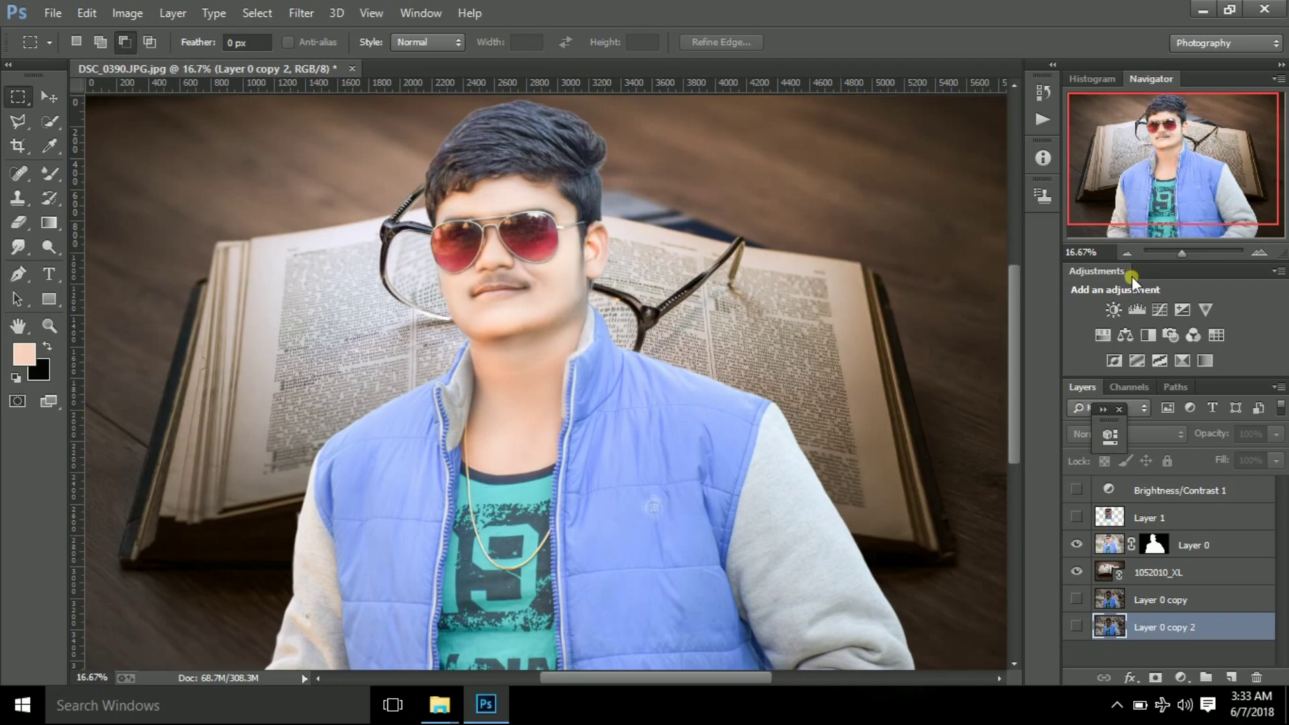
left_click(1259, 252)
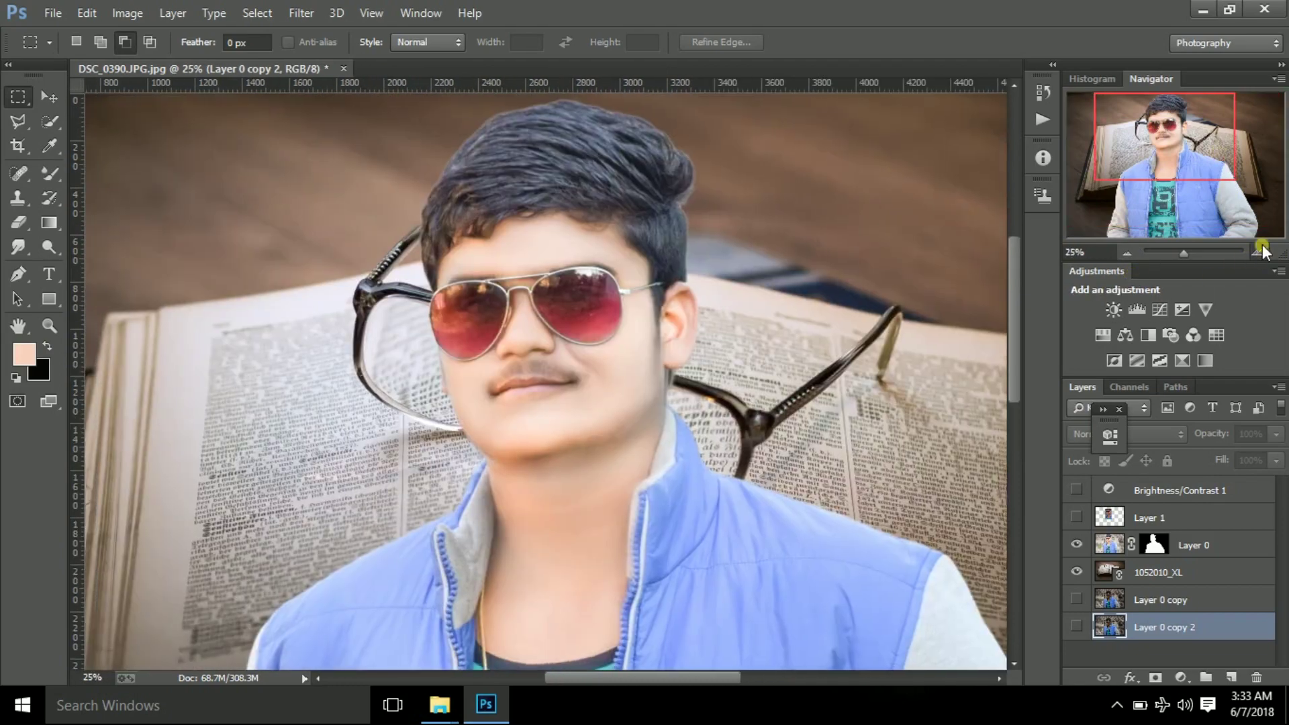
key("ctrl+minus")
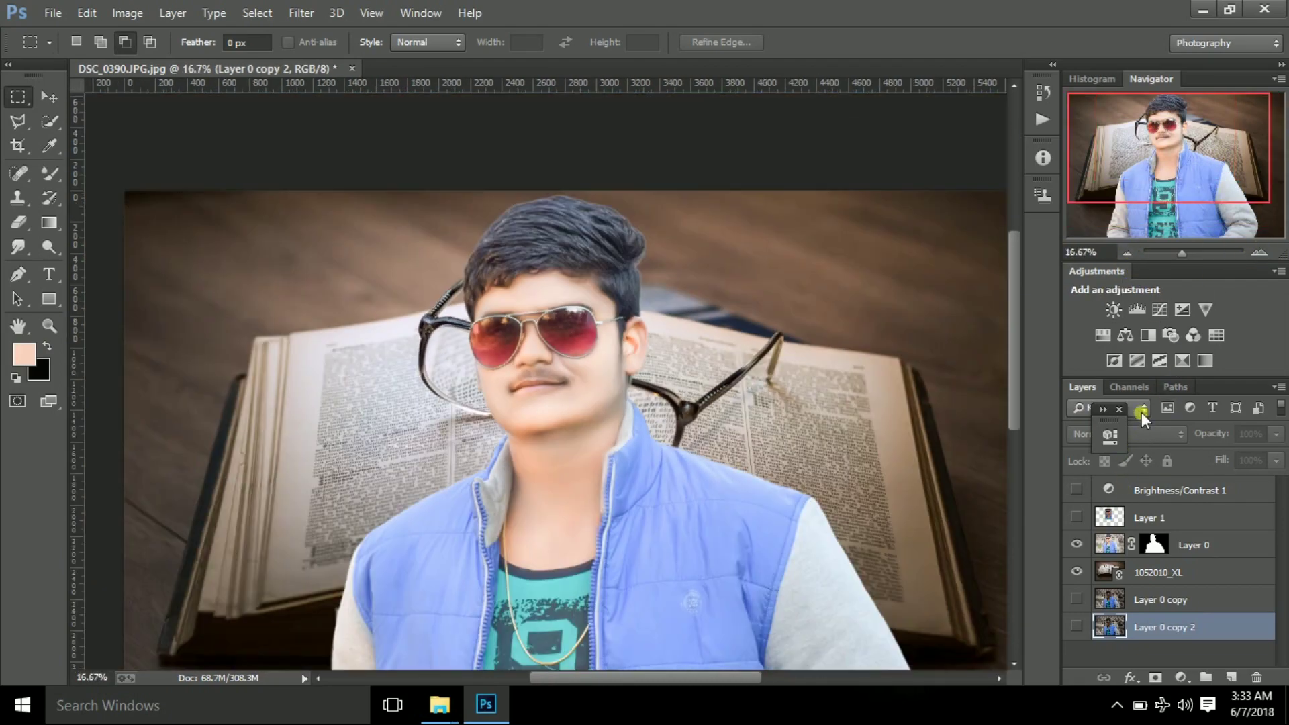
Make Layer 0 the active layer with the whole image fitted in the window.
left_click_drag(1133, 417, 1172, 423)
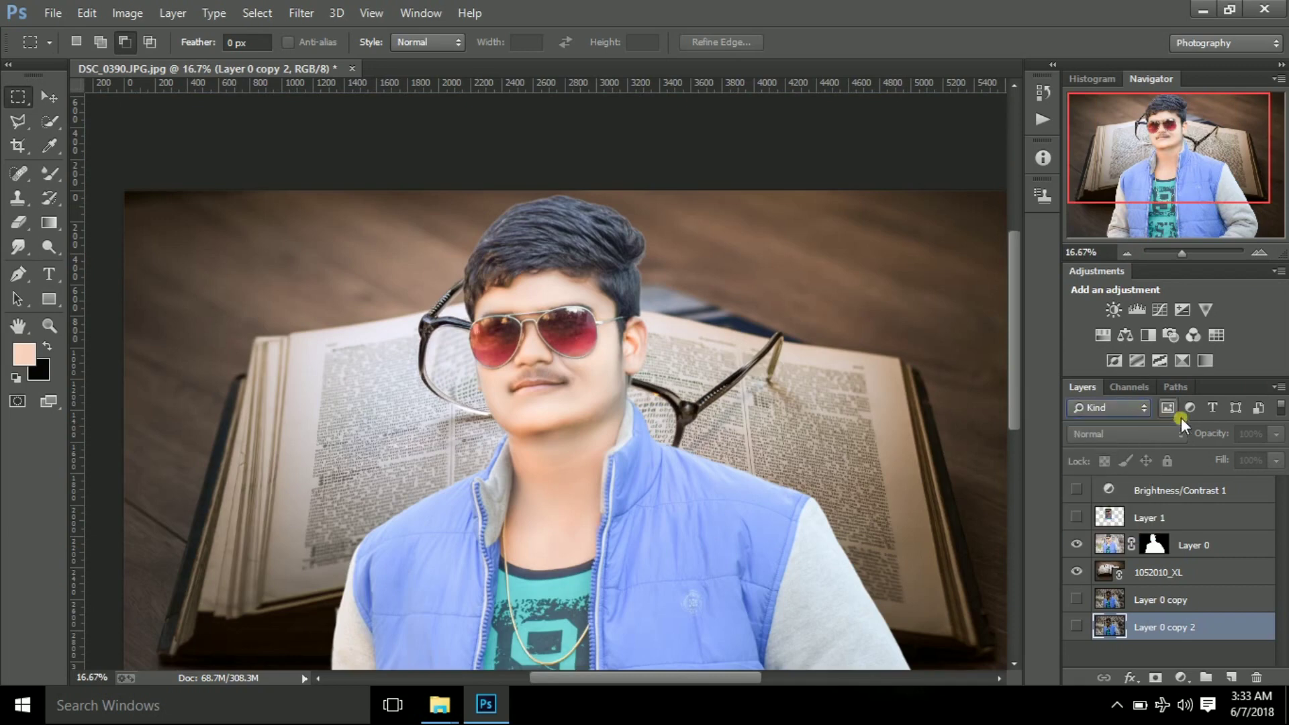
left_click(1145, 501)
left_click(1222, 544)
key("ctrl+minus")
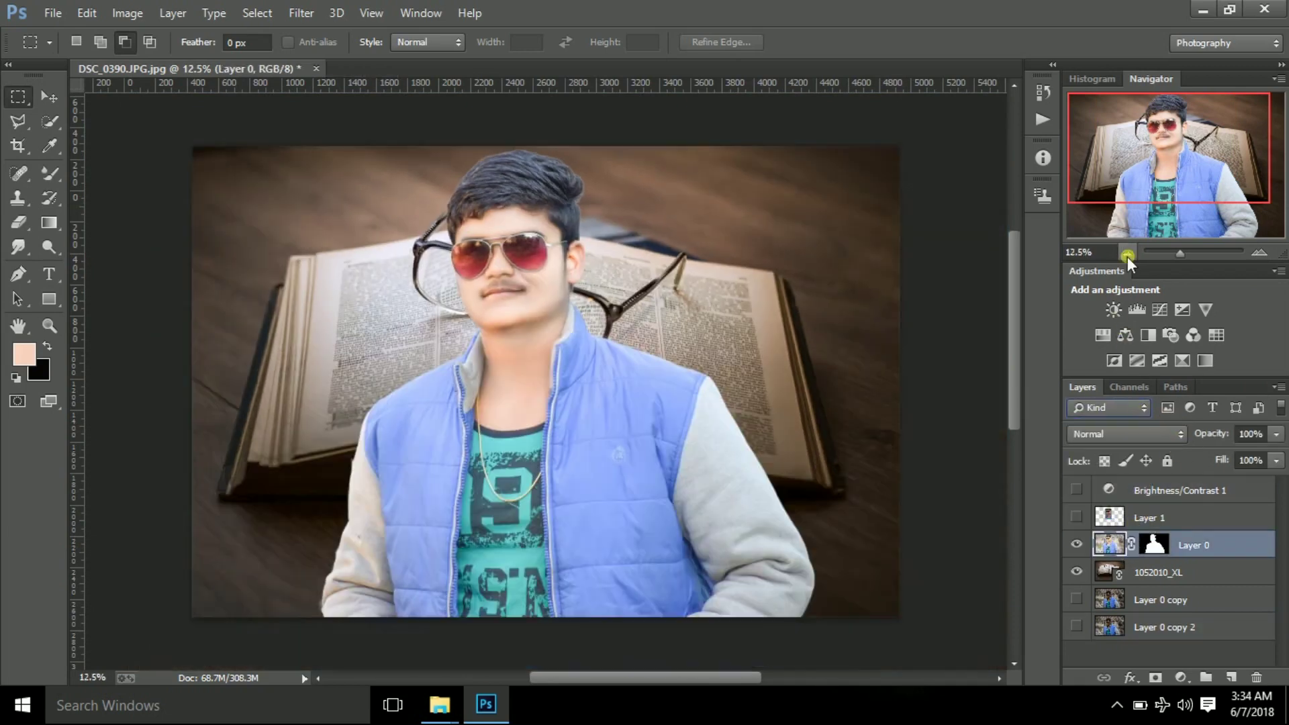
left_click(1160, 545)
Merge Visible from Layer 0's context menu to combine portrait and background.
right_click(1205, 556)
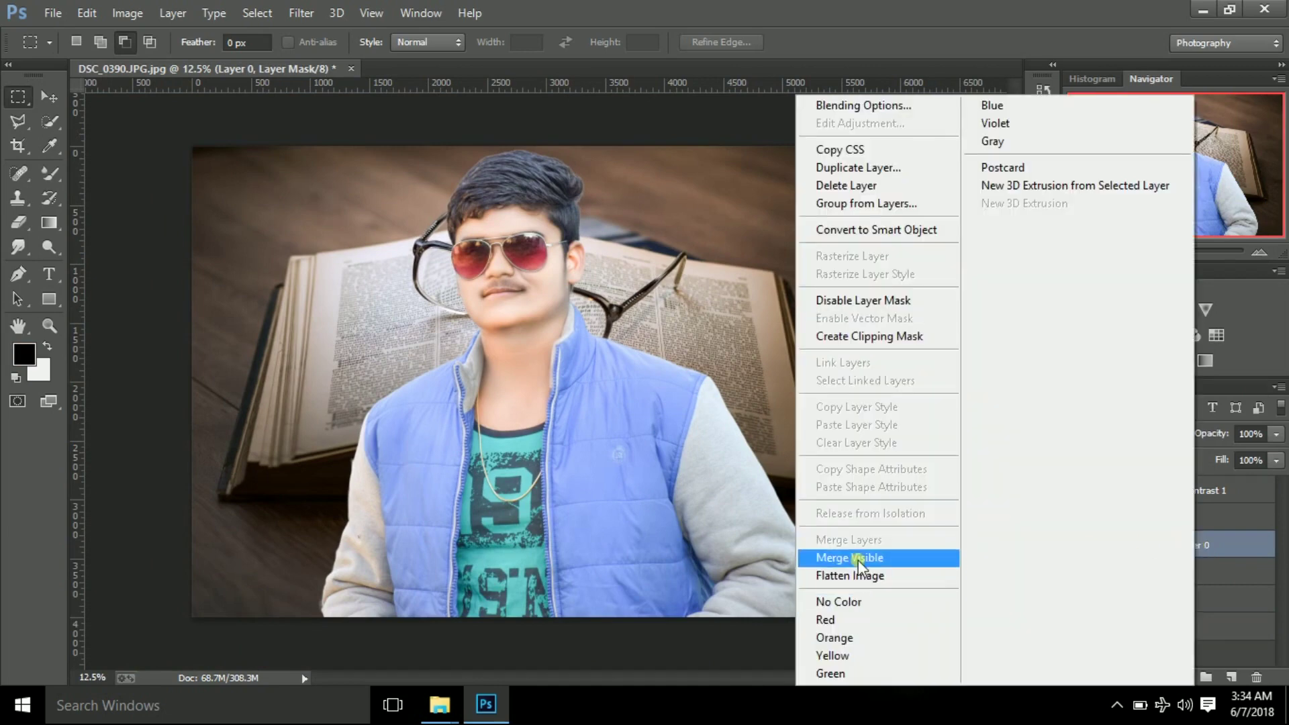
left_click(1225, 520)
right_click(1126, 552)
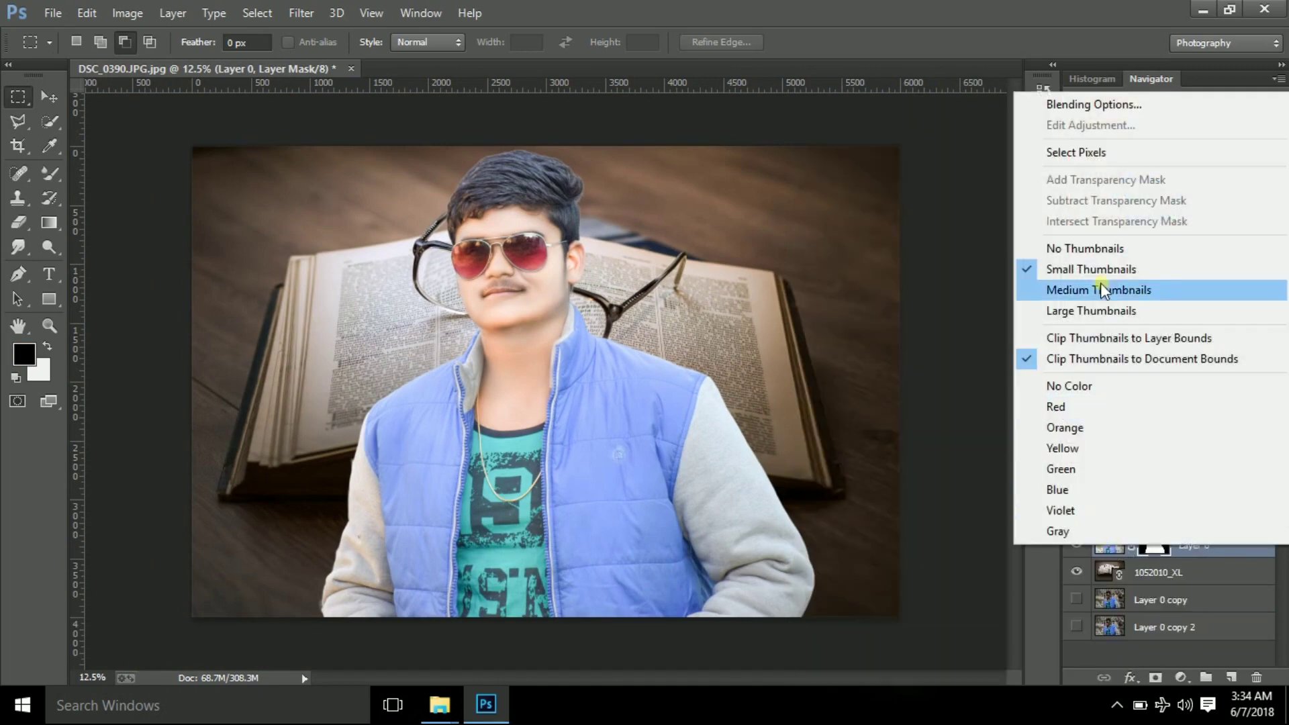
left_click(1238, 546)
right_click(1238, 546)
left_click(947, 559)
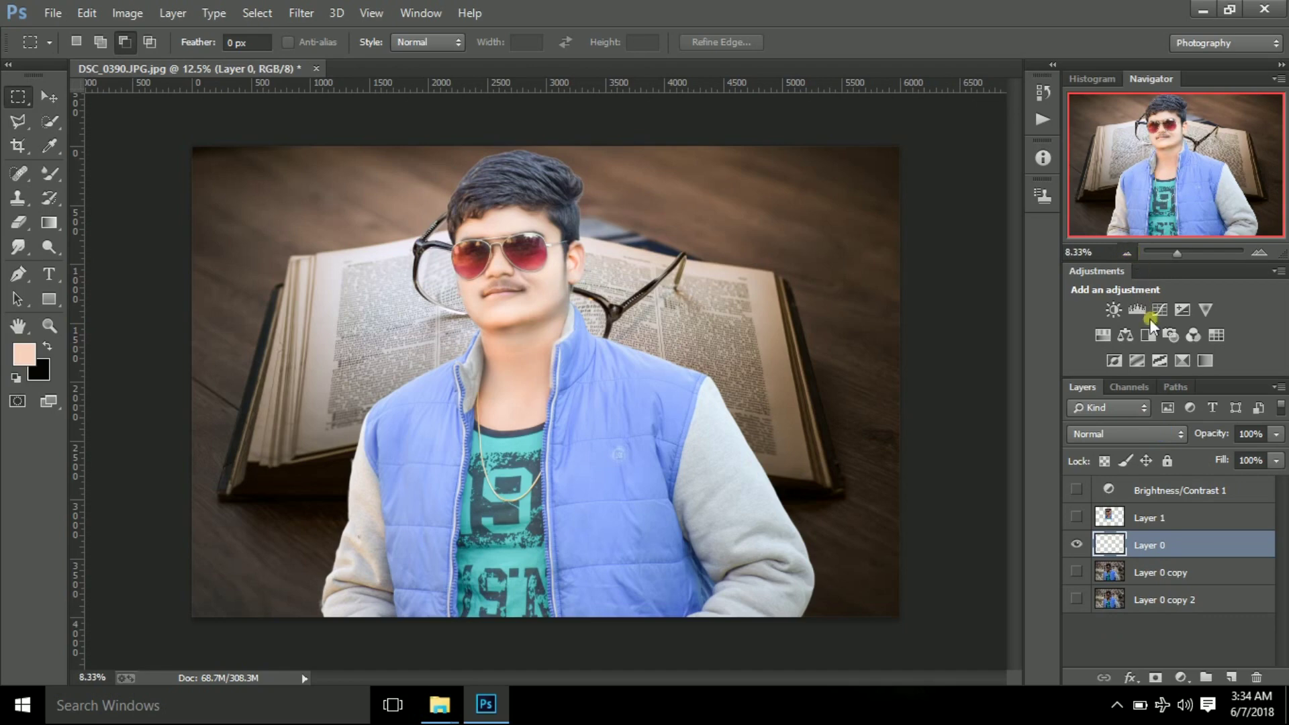
Zoom the canvas to 16.67% and bring up the Filter menu.
key("ctrl+minus")
key("ctrl+minus")
left_click(1259, 253)
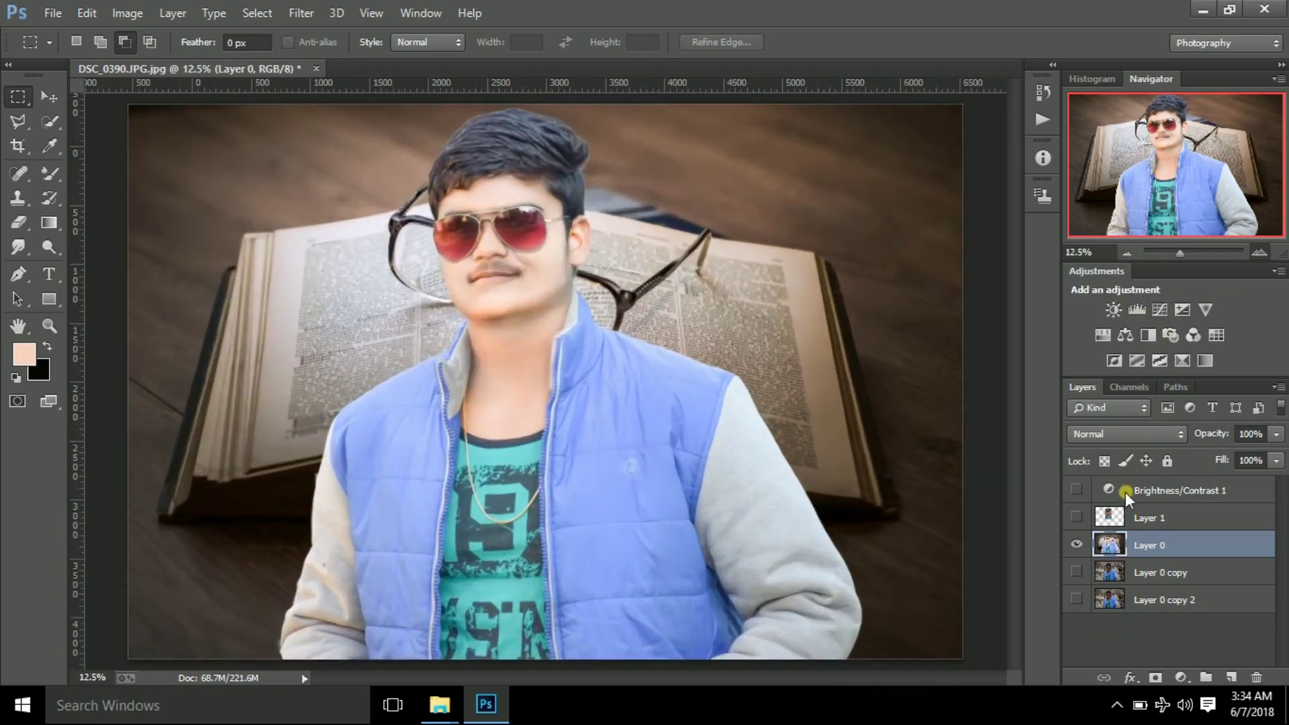
left_click(1258, 252)
left_click(296, 13)
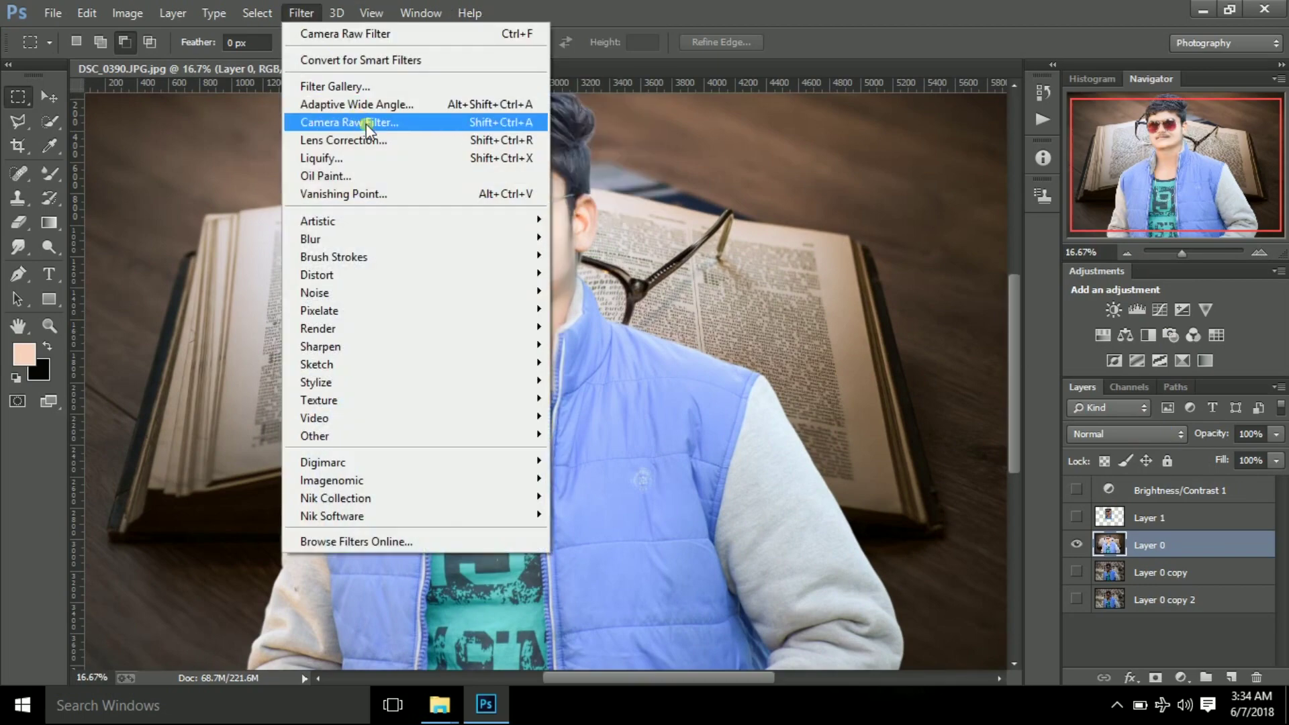
In the Camera Raw Filter, keep Exposure at 0 and raise Contrast to +26.
left_click(367, 123)
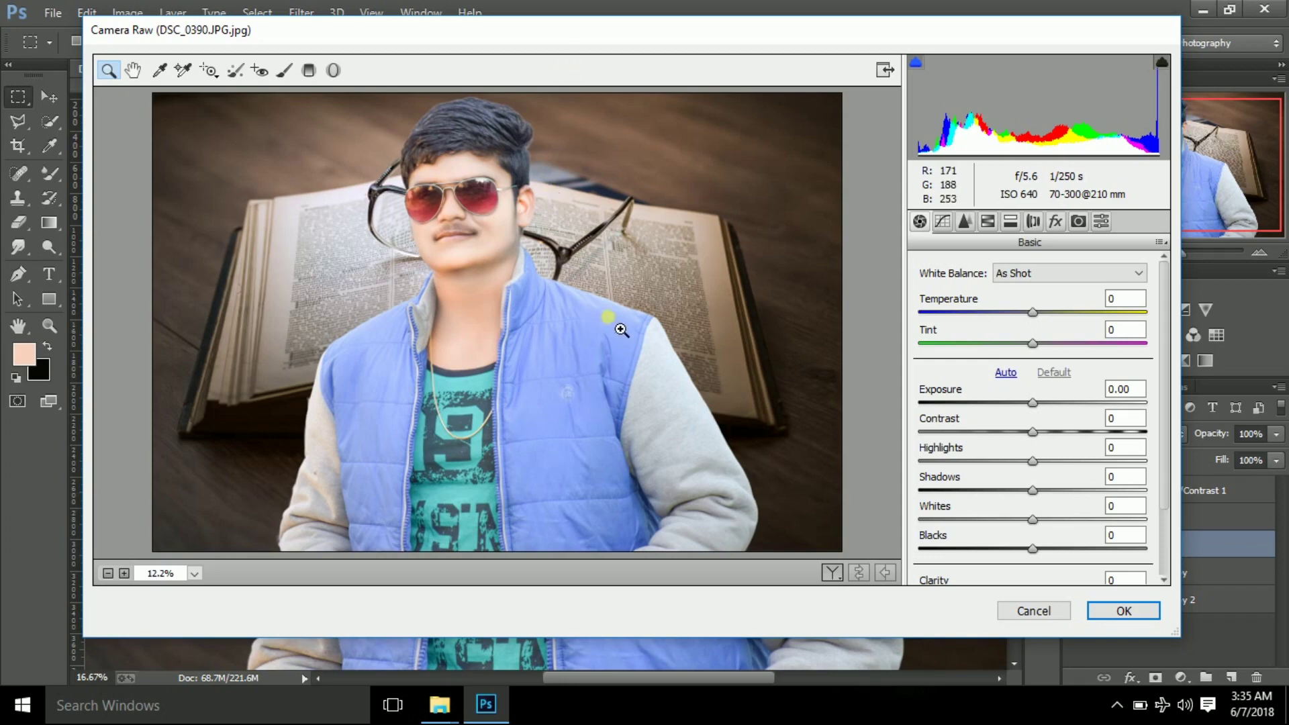
left_click(124, 573)
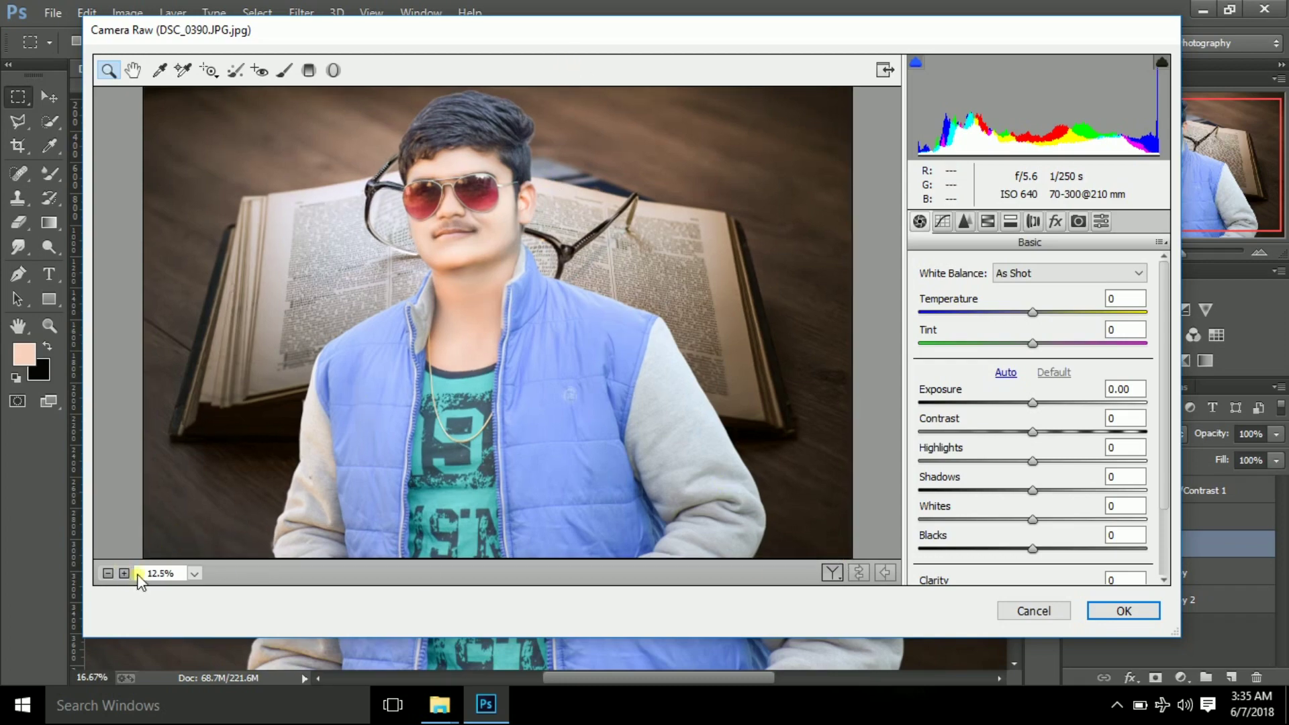
left_click(440, 368)
left_click(115, 572)
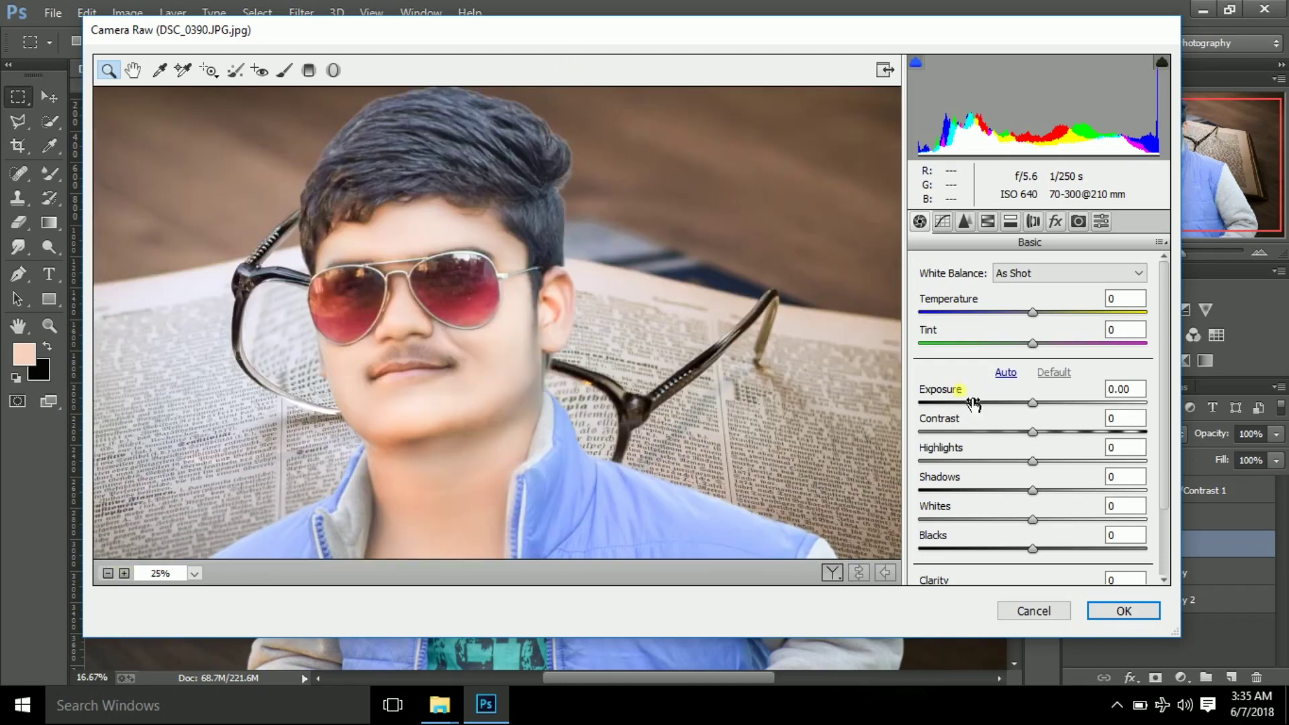
left_click_drag(1033, 402, 1028, 402)
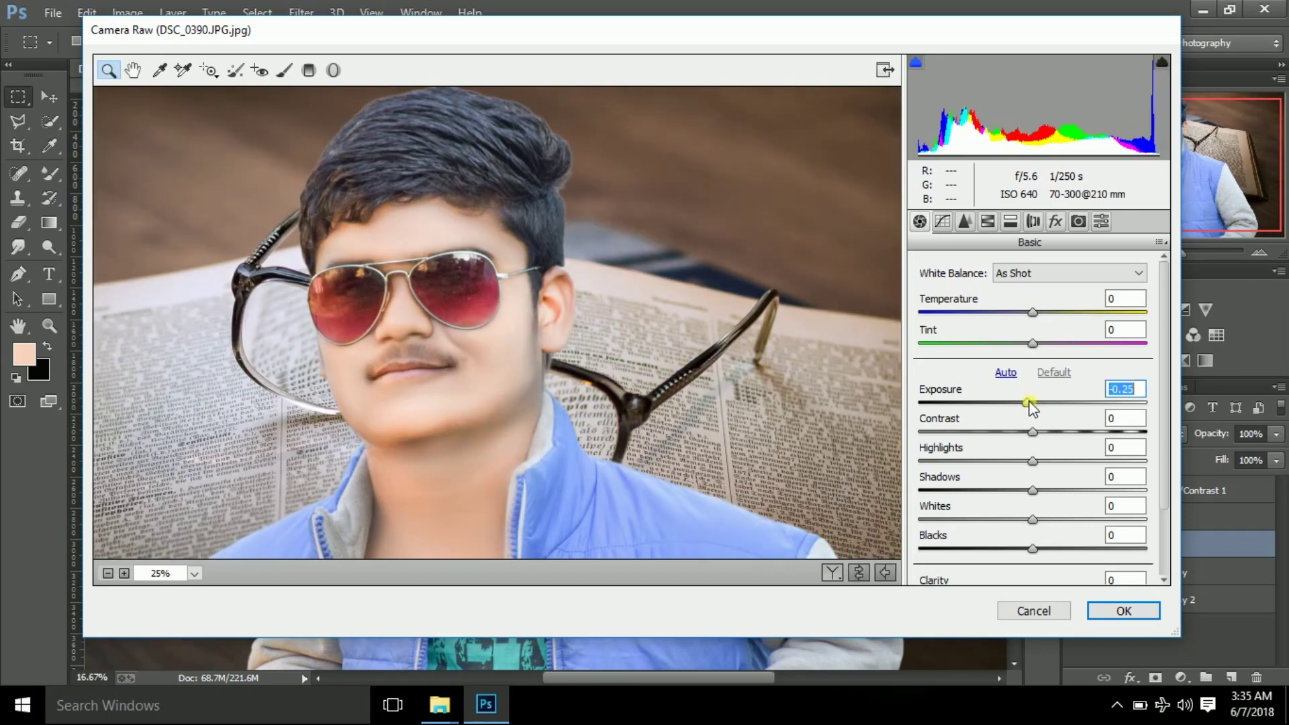
double_click(1032, 403)
mouse_move(1034, 431)
left_mouse_down()
mouse_move(1065, 430)
mouse_move(1027, 462)
mouse_move(1077, 490)
left_mouse_up()
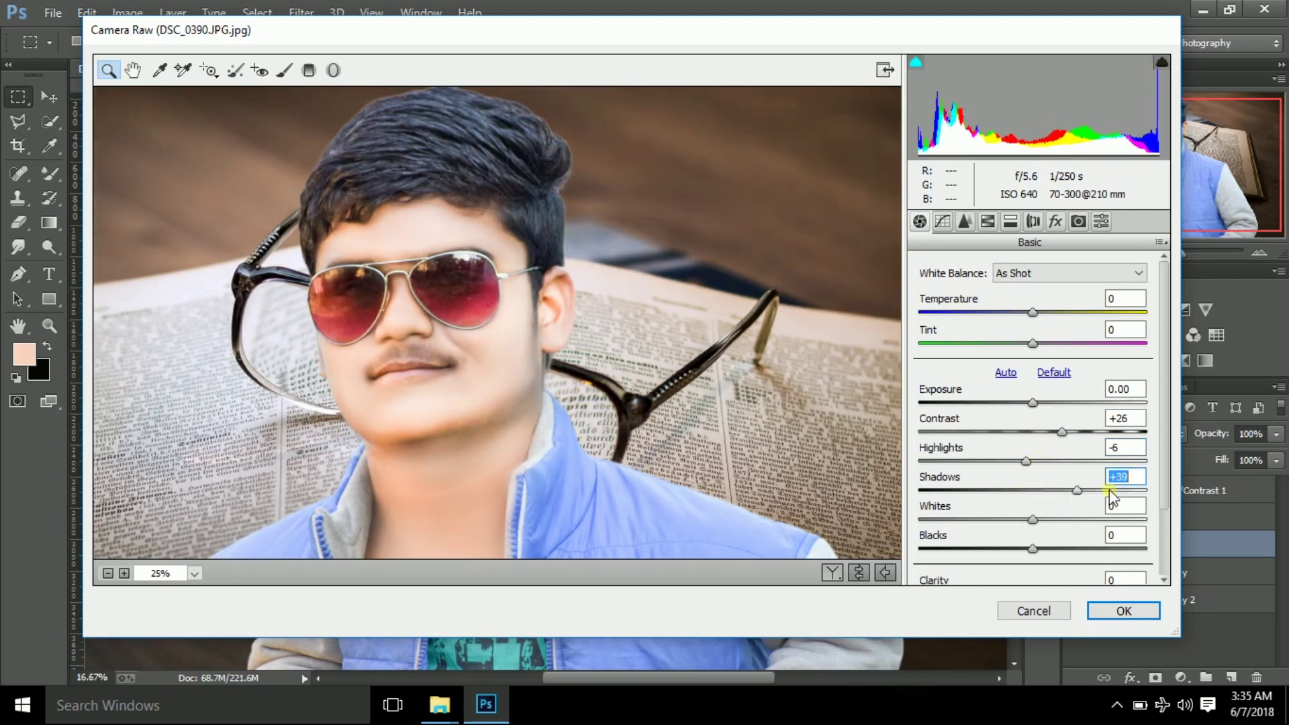
mouse_move(1077, 491)
left_mouse_down()
mouse_move(1049, 490)
mouse_move(1061, 474)
left_mouse_up()
Reset Whites and Blacks to 0, set Clarity +48, and apply the Camera Raw pass.
scroll(1068, 514, "down", 1)
double_click(1034, 474)
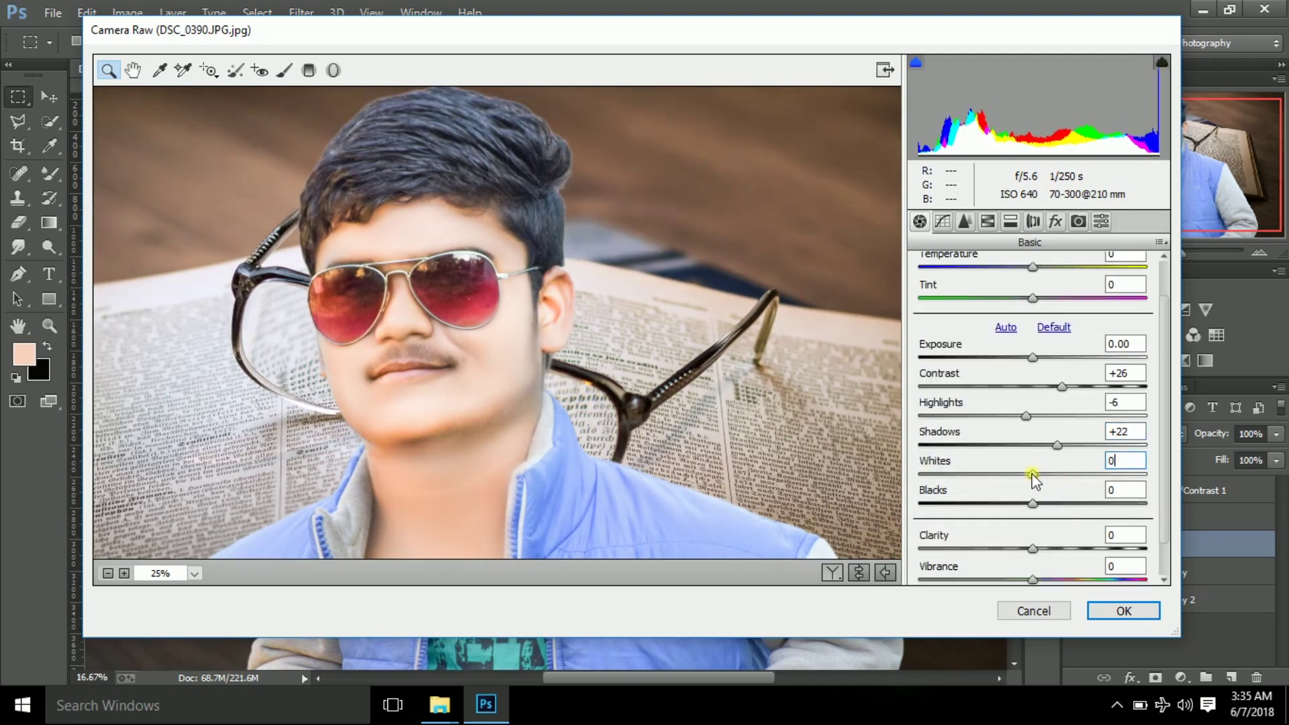
scroll(1034, 474, "down", 1)
left_click_drag(1032, 462, 1026, 464)
double_click(1025, 462)
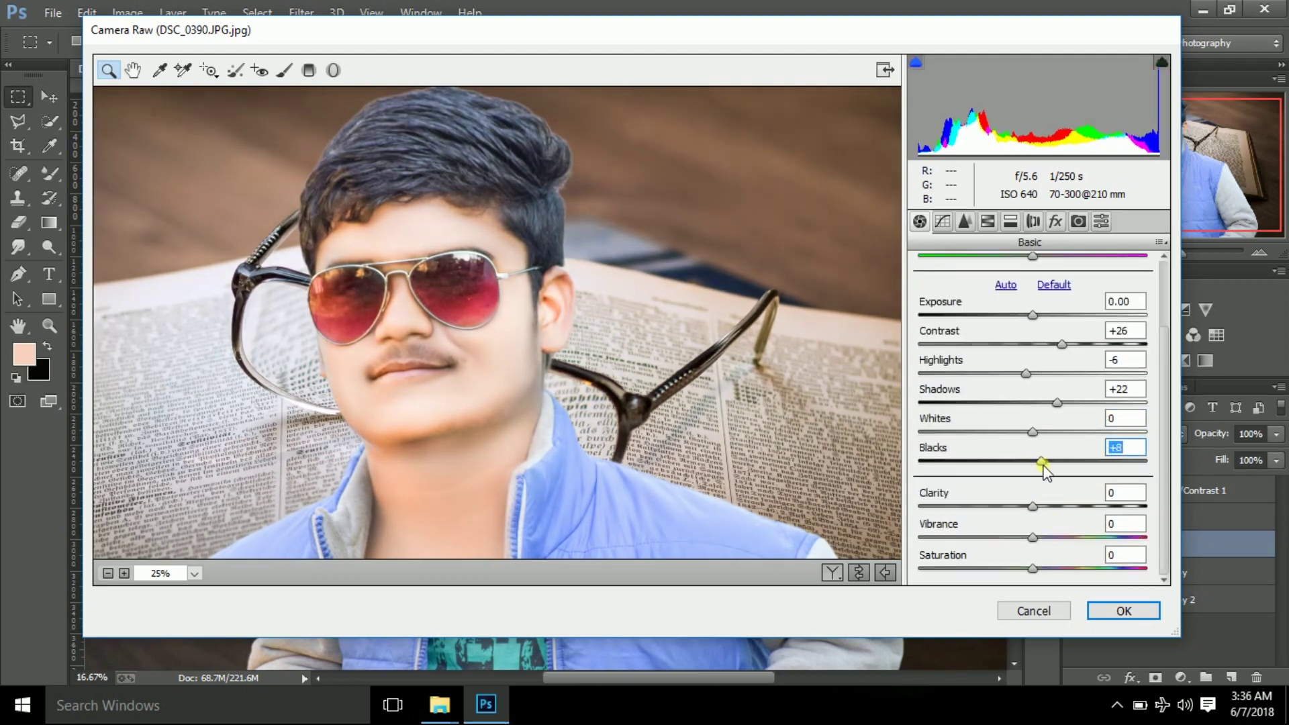
left_click(107, 573)
left_click_drag(1033, 507, 1093, 507)
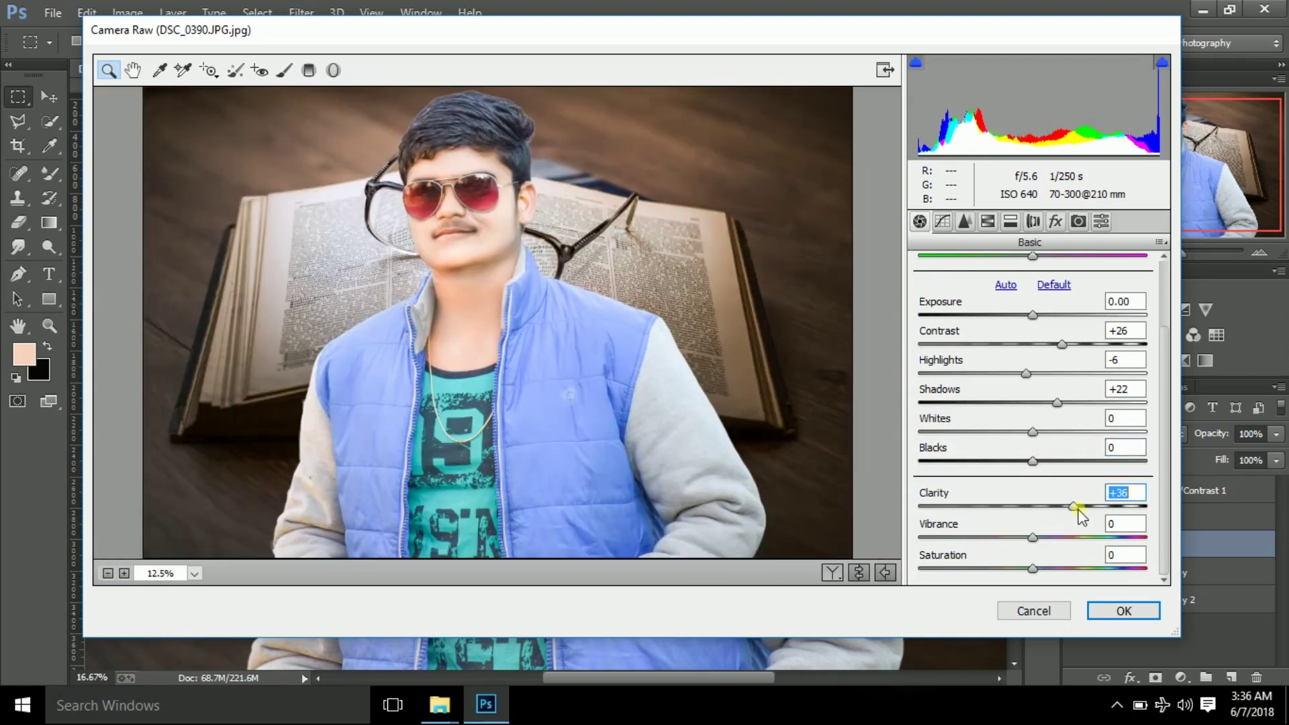
left_click_drag(1097, 506, 1093, 506)
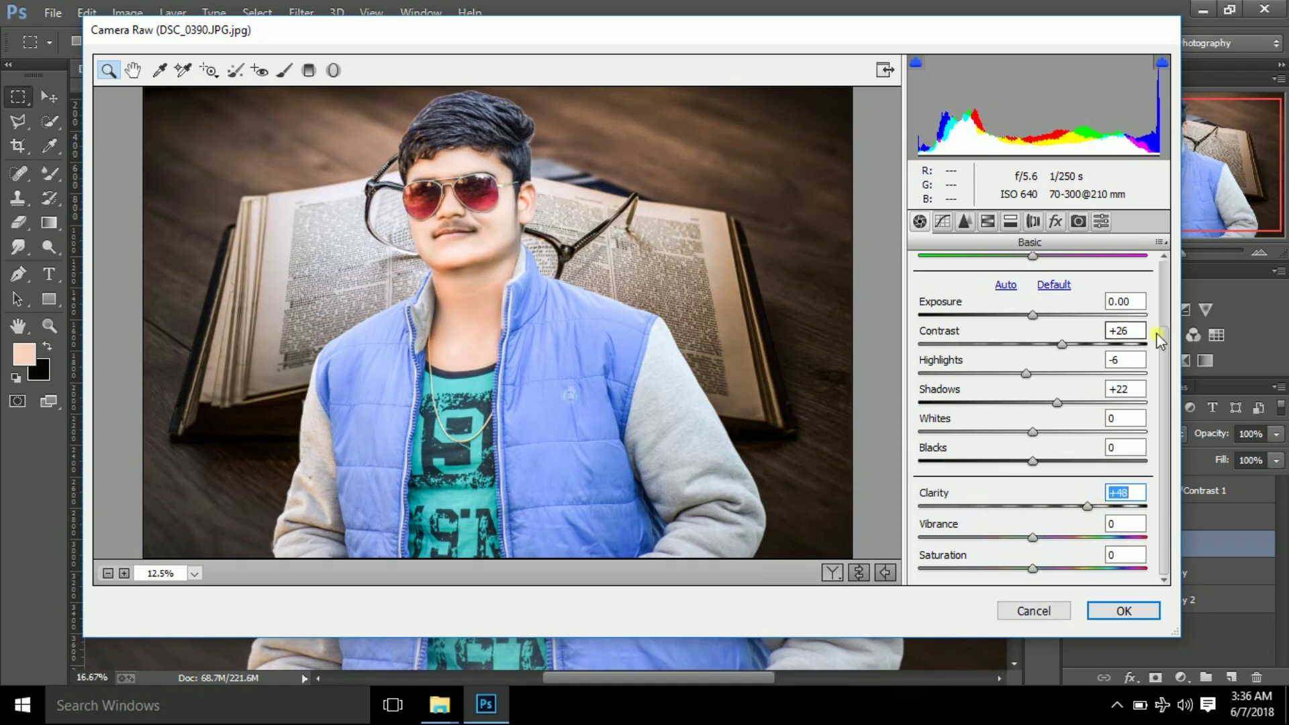
left_click(1141, 610)
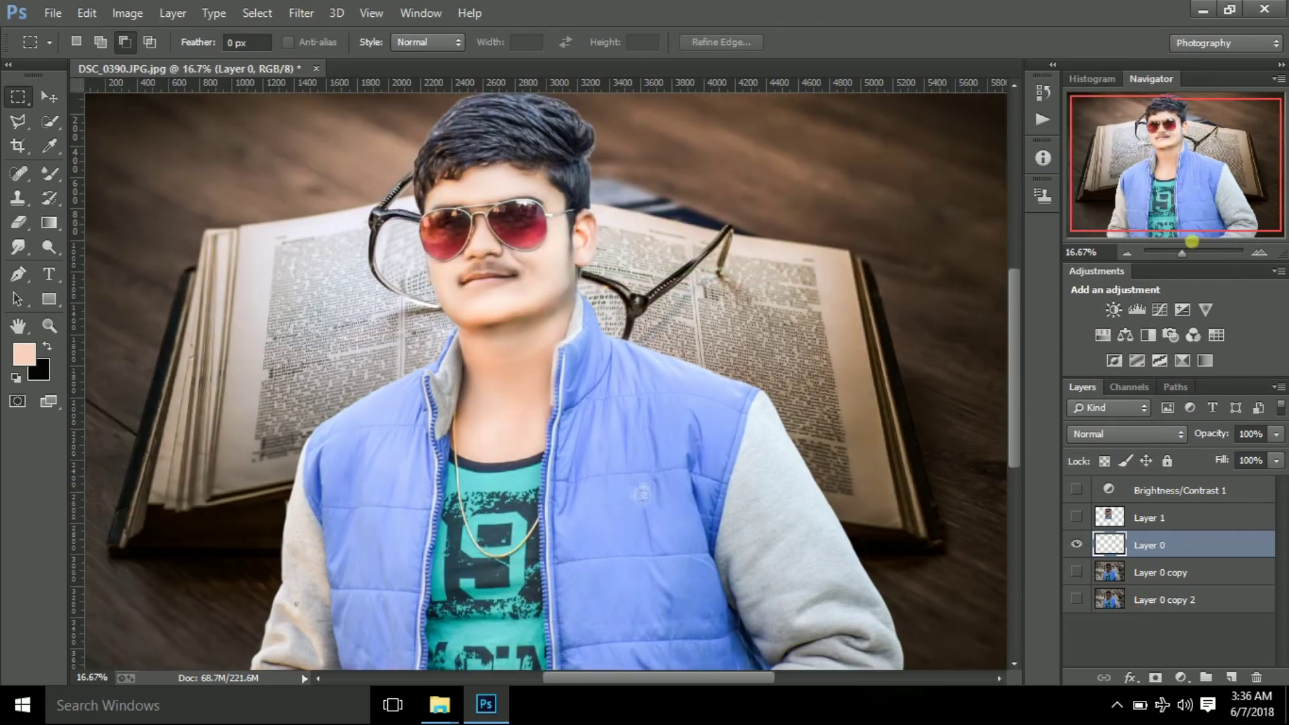
Zoom to 33.33% and switch to the Mixer Brush tool.
left_click(1127, 253)
left_click(1258, 253)
left_click(1258, 253)
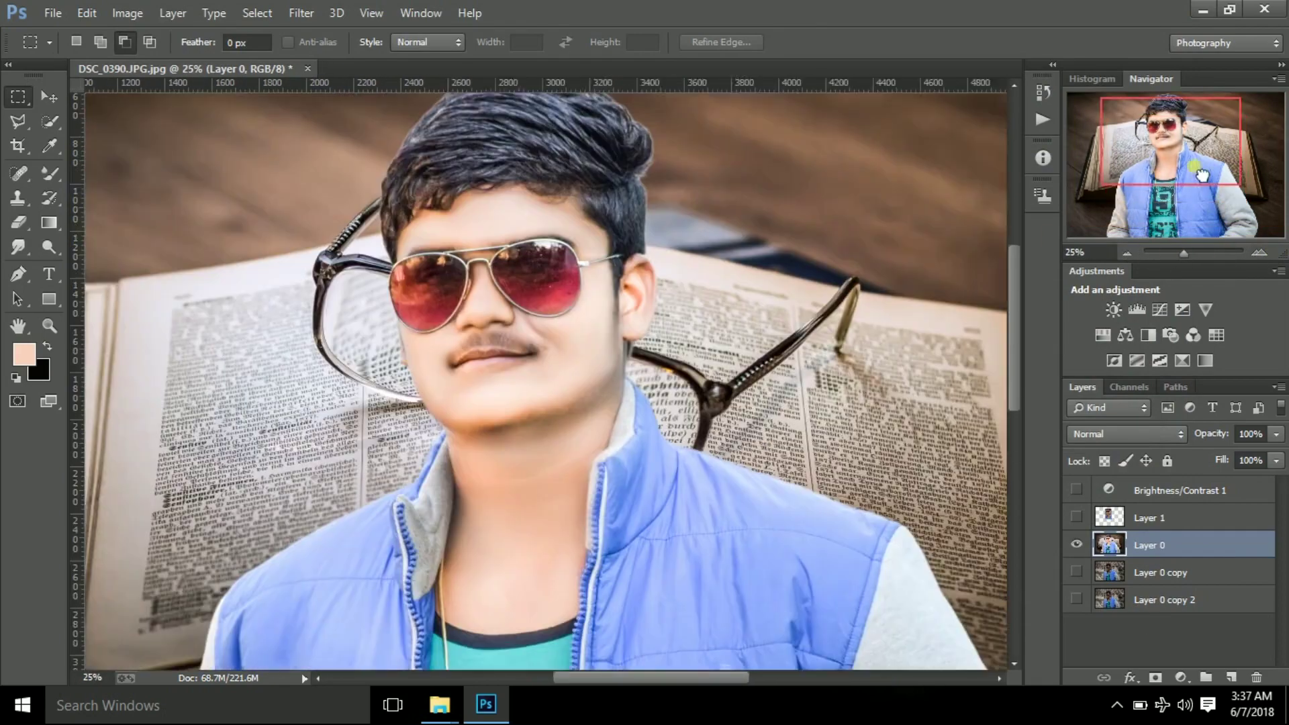
left_click(1258, 253)
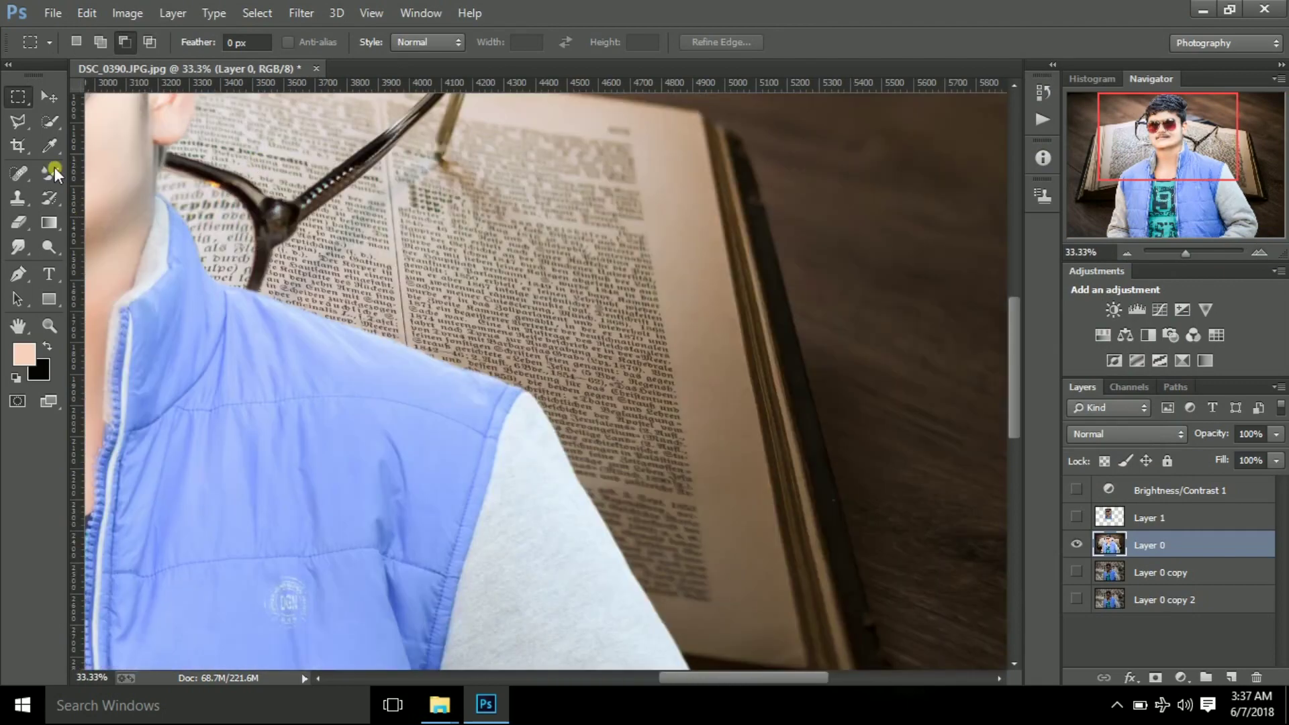
left_click(1155, 173)
left_click_drag(1155, 173, 1172, 134)
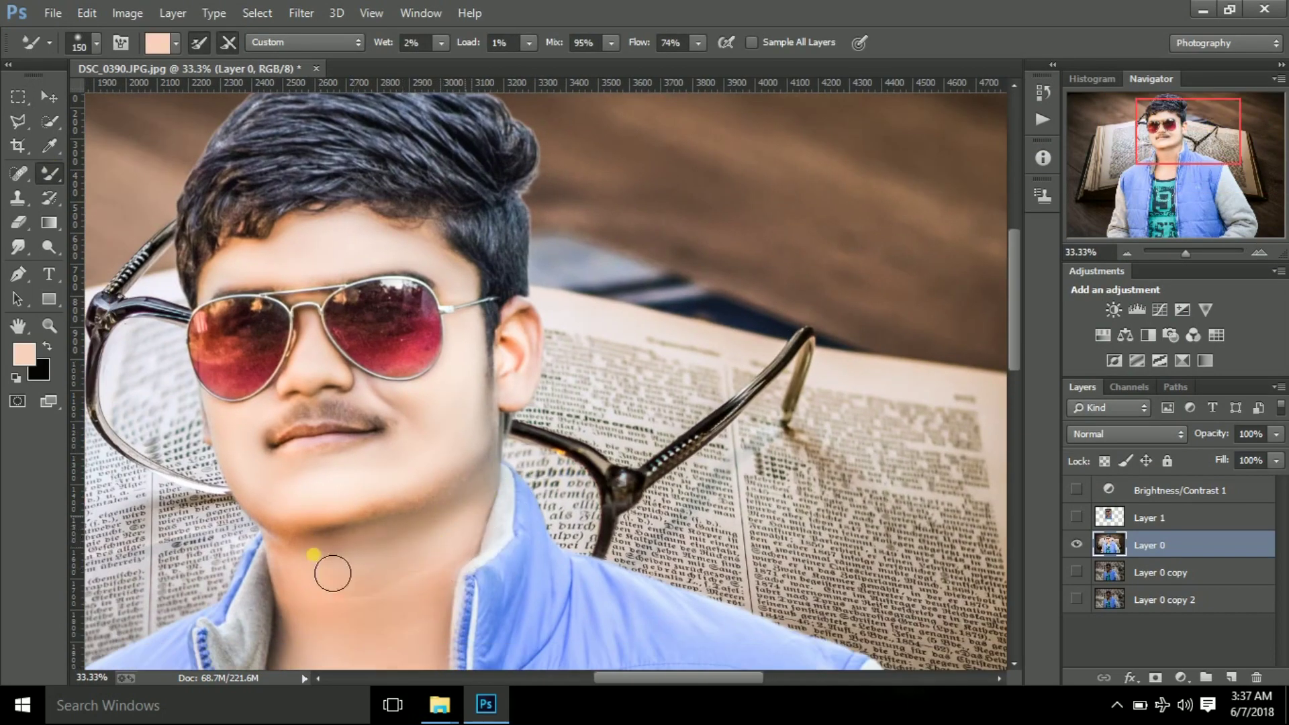
Review the Mixer Brush loading options, then start the Lens Correction filter.
left_click(1127, 254)
left_click(1128, 254)
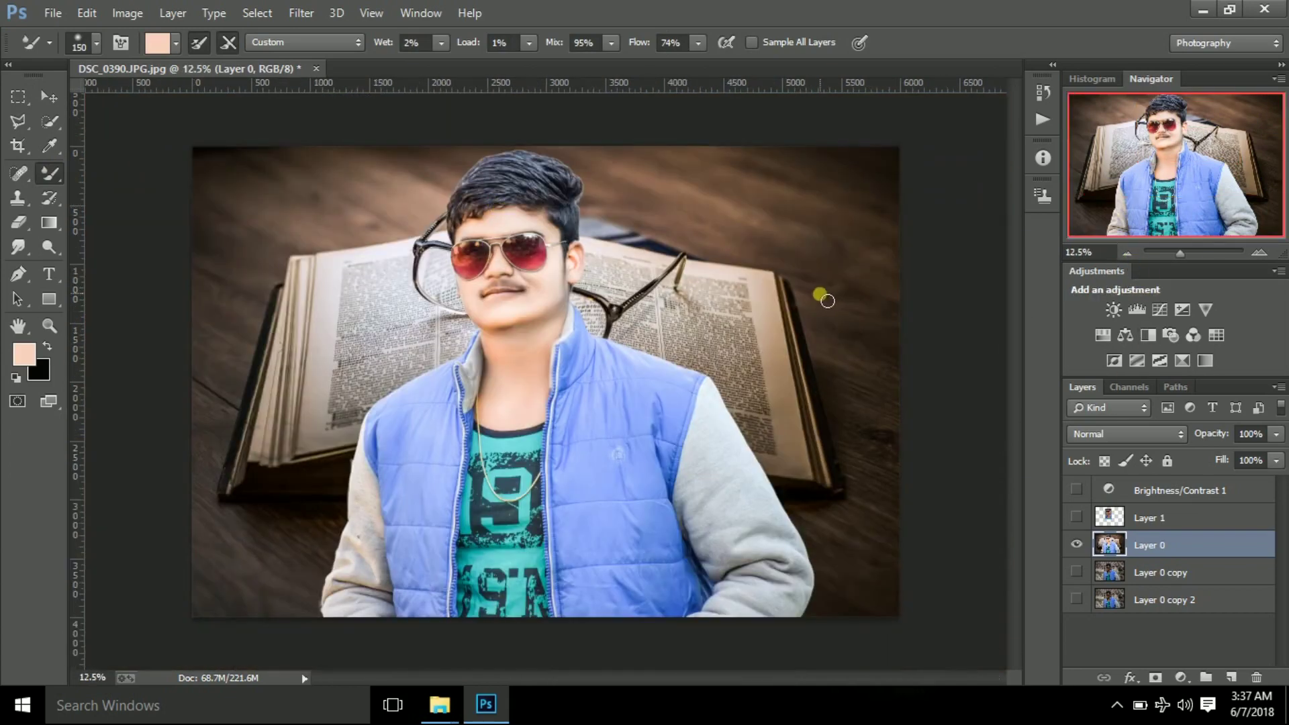
left_click(176, 42)
left_click(1045, 263)
left_click(1262, 252)
left_click(1129, 253)
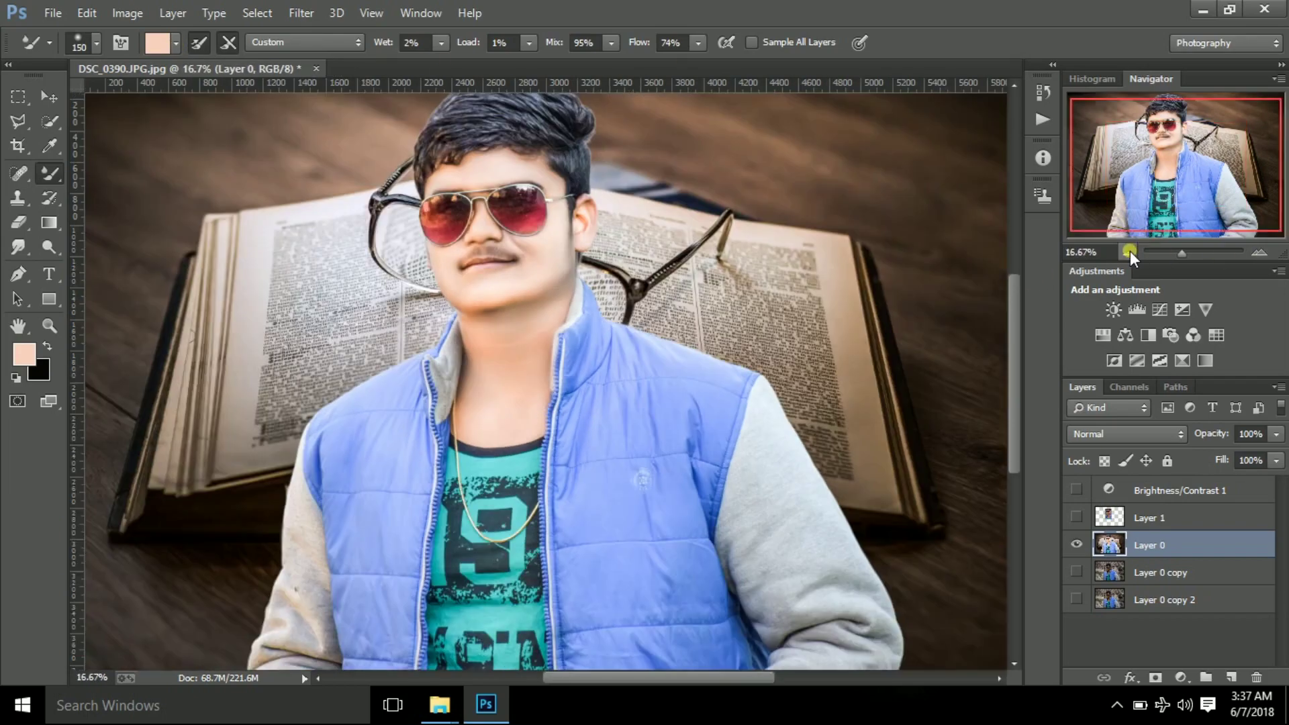
left_click(301, 13)
left_click(362, 140)
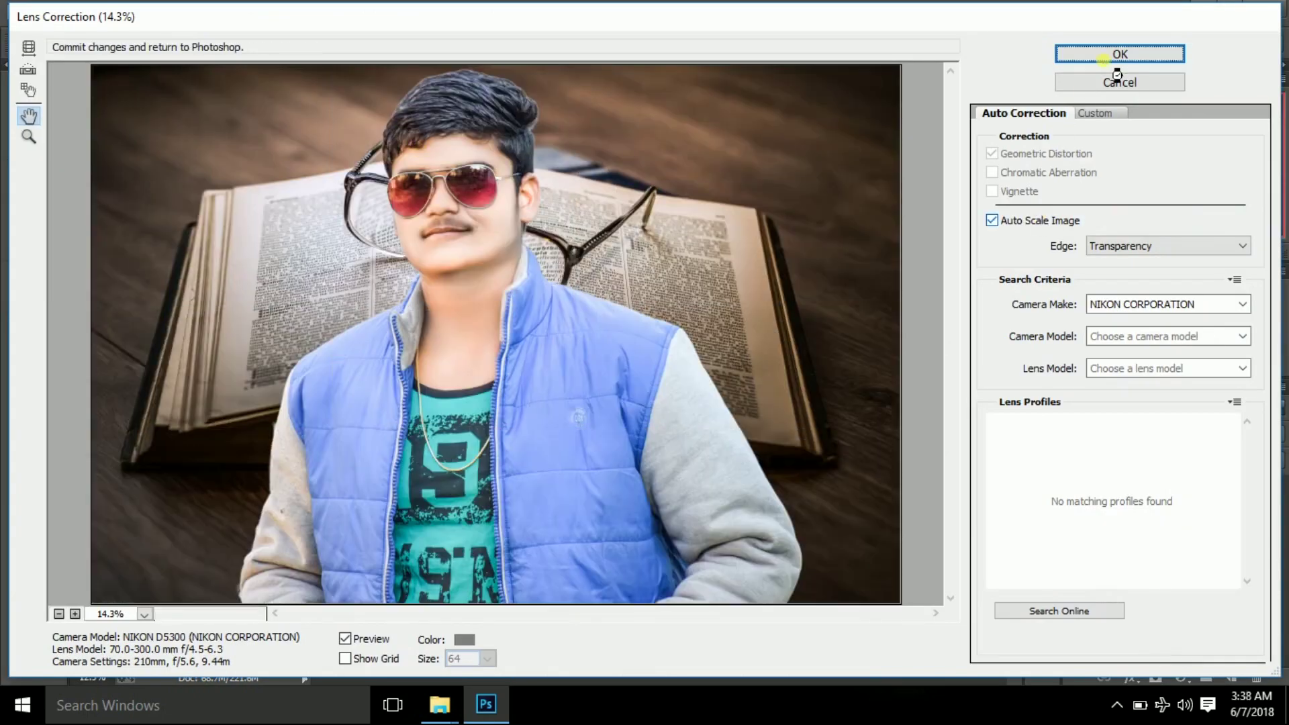
Apply Lens Correction with its automatic settings to the merged Layer 0.
left_click(1104, 55)
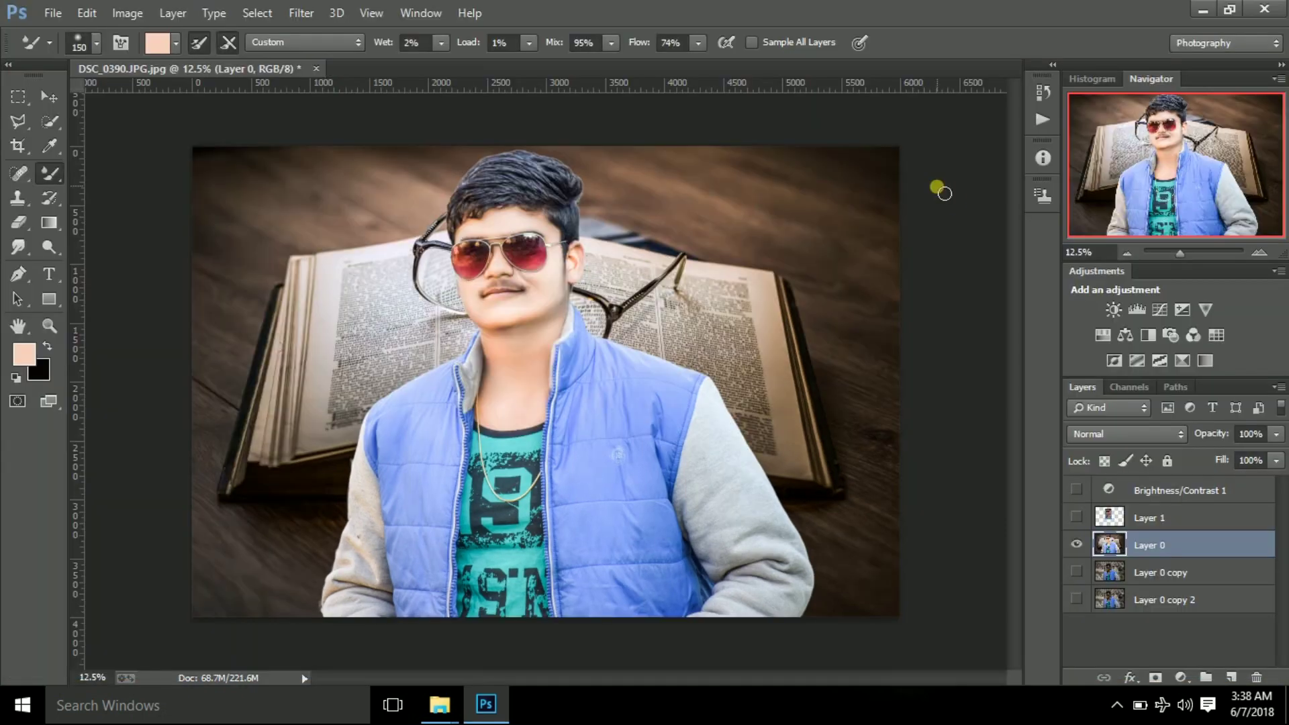
left_click(308, 14)
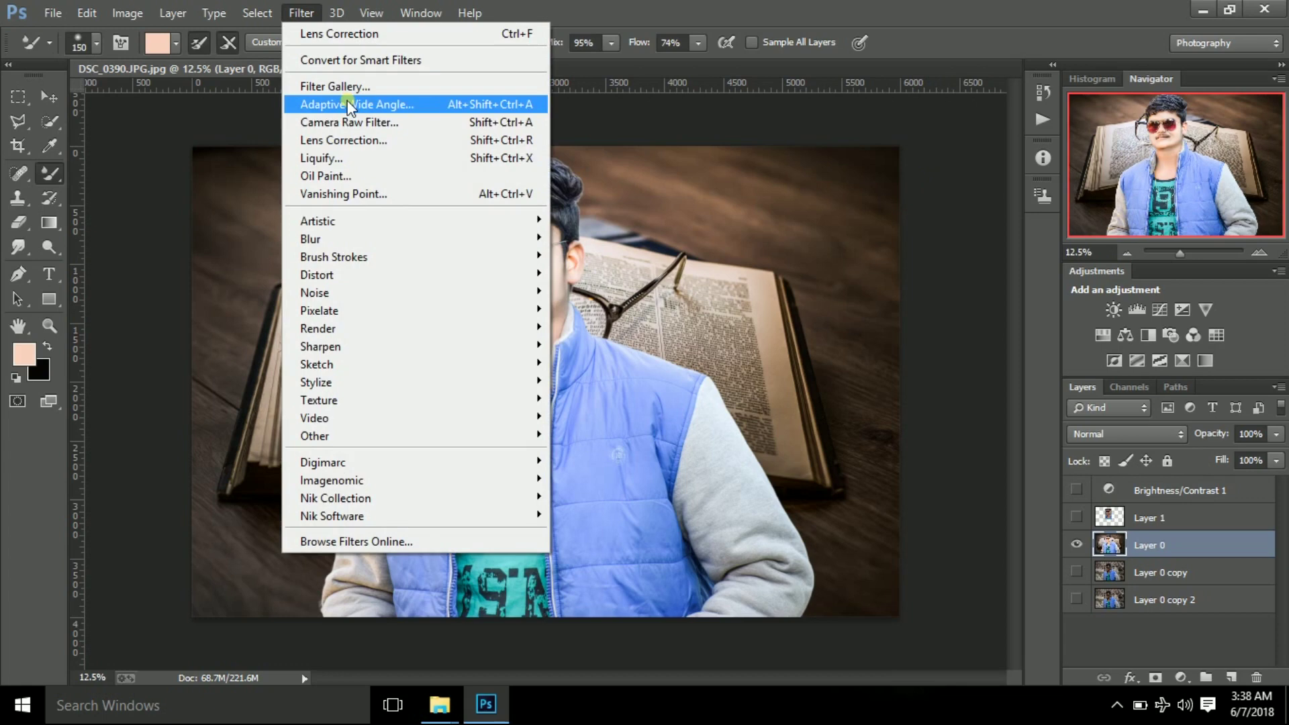
In Camera Raw HSL, shift the Blues and Aquas hues and nudge the Reds hue.
left_click(366, 122)
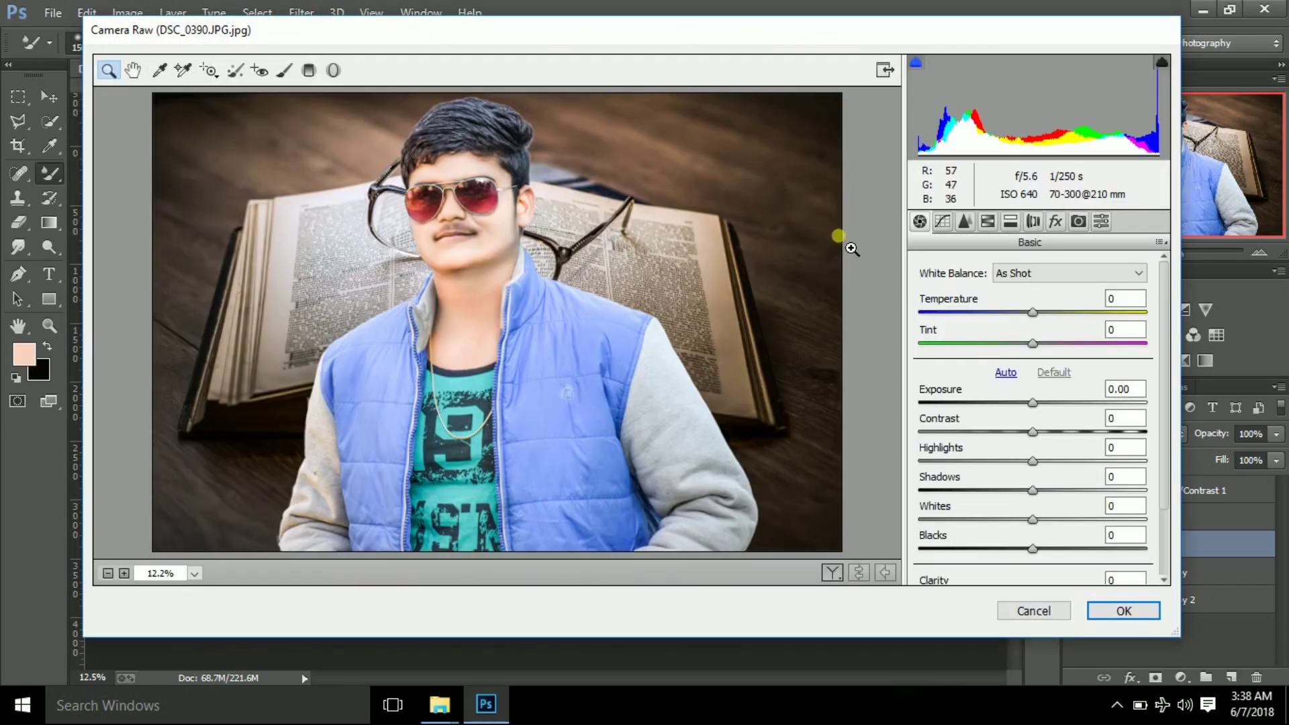
left_click(987, 221)
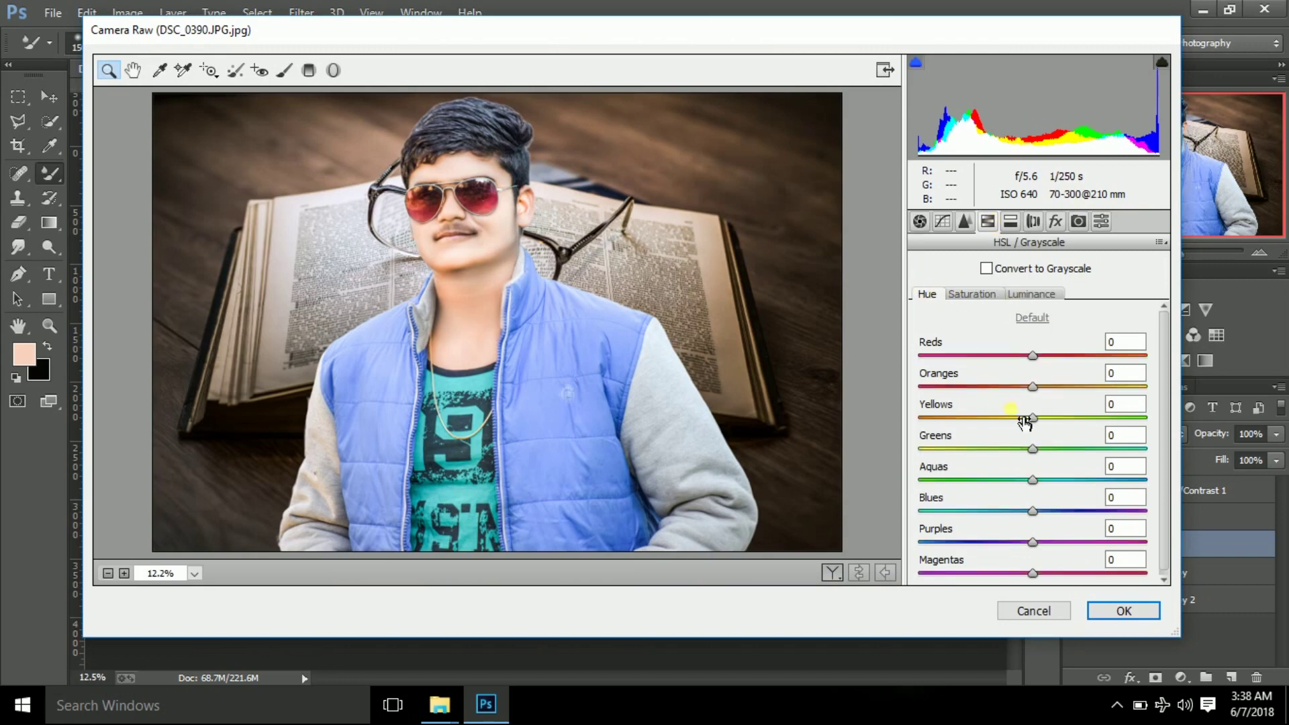
scroll(1047, 470, "down", 1)
mouse_move(1033, 507)
left_mouse_down()
mouse_move(1074, 506)
mouse_move(957, 506)
mouse_move(968, 506)
left_mouse_up()
mouse_move(1033, 476)
left_mouse_down()
mouse_move(1101, 475)
mouse_move(1085, 475)
left_mouse_up()
scroll(1067, 386, "up", 1)
left_click_drag(1031, 355, 1033, 355)
Adjust Aquas and Blues saturation, brighten Blues luminance, and apply the colour change.
left_click(1031, 572)
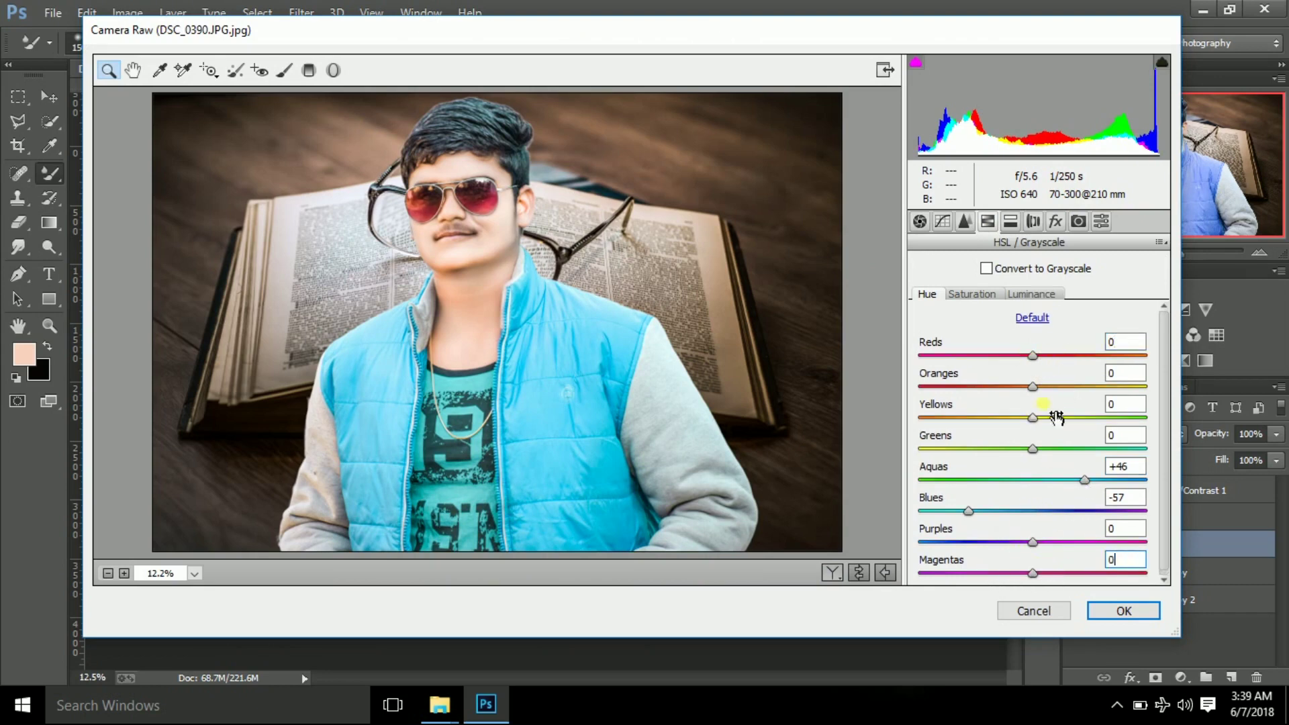
left_click(986, 298)
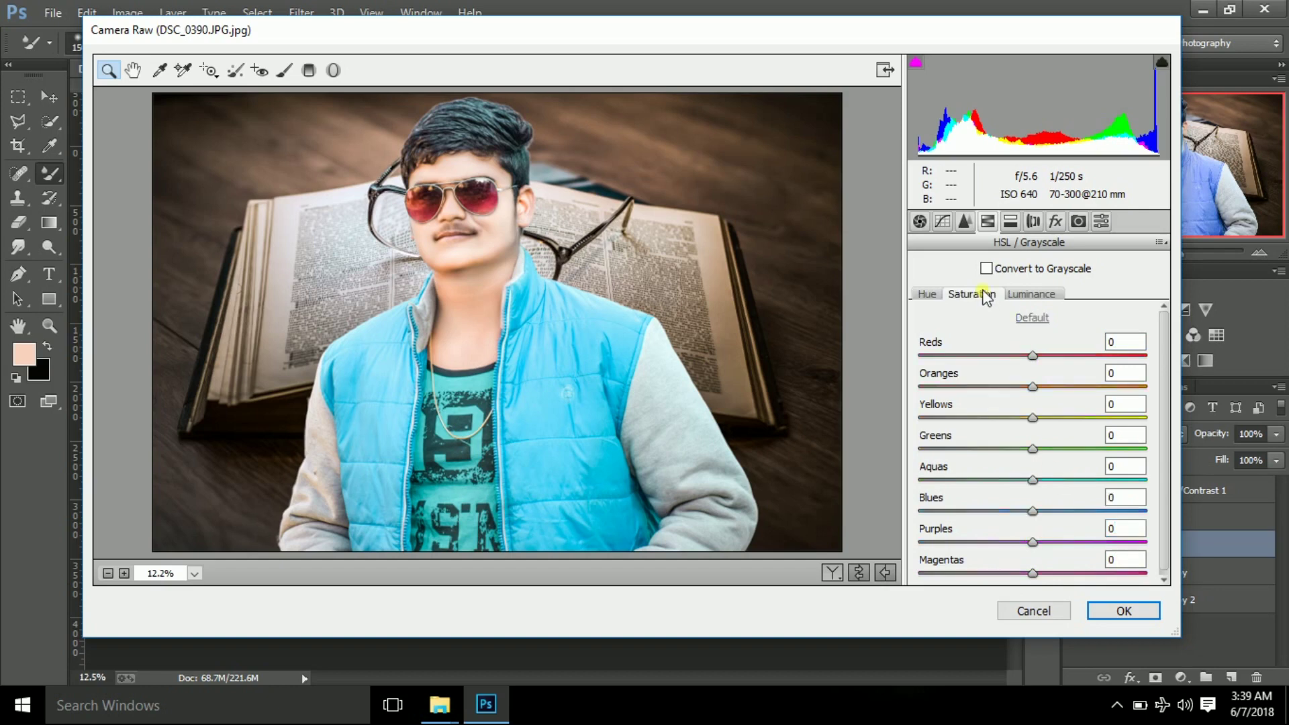
mouse_move(1004, 485)
left_mouse_down()
mouse_move(1065, 481)
mouse_move(1065, 512)
mouse_move(1011, 512)
mouse_move(1051, 480)
mouse_move(1027, 511)
left_mouse_up()
left_click(1031, 294)
left_click(1128, 613)
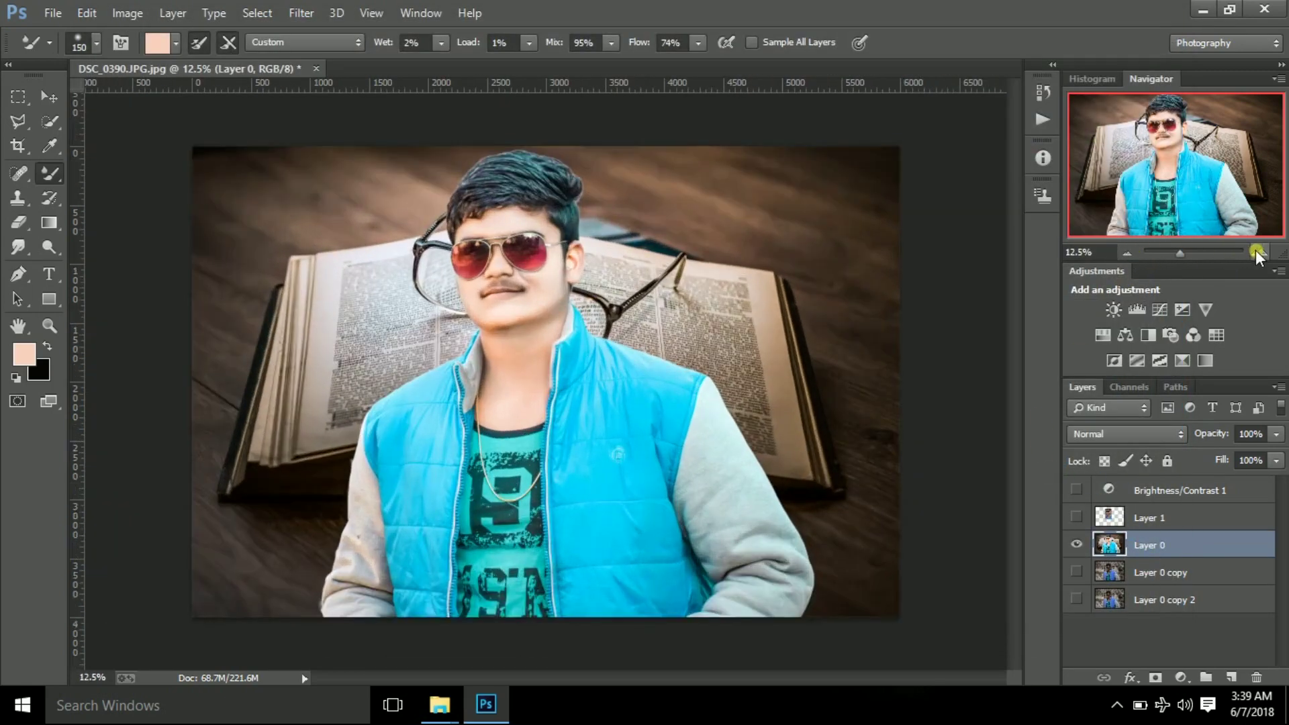
Apply Oil Paint with Shine 0 and Cleanliness lowered to 3.05.
left_click(1259, 253)
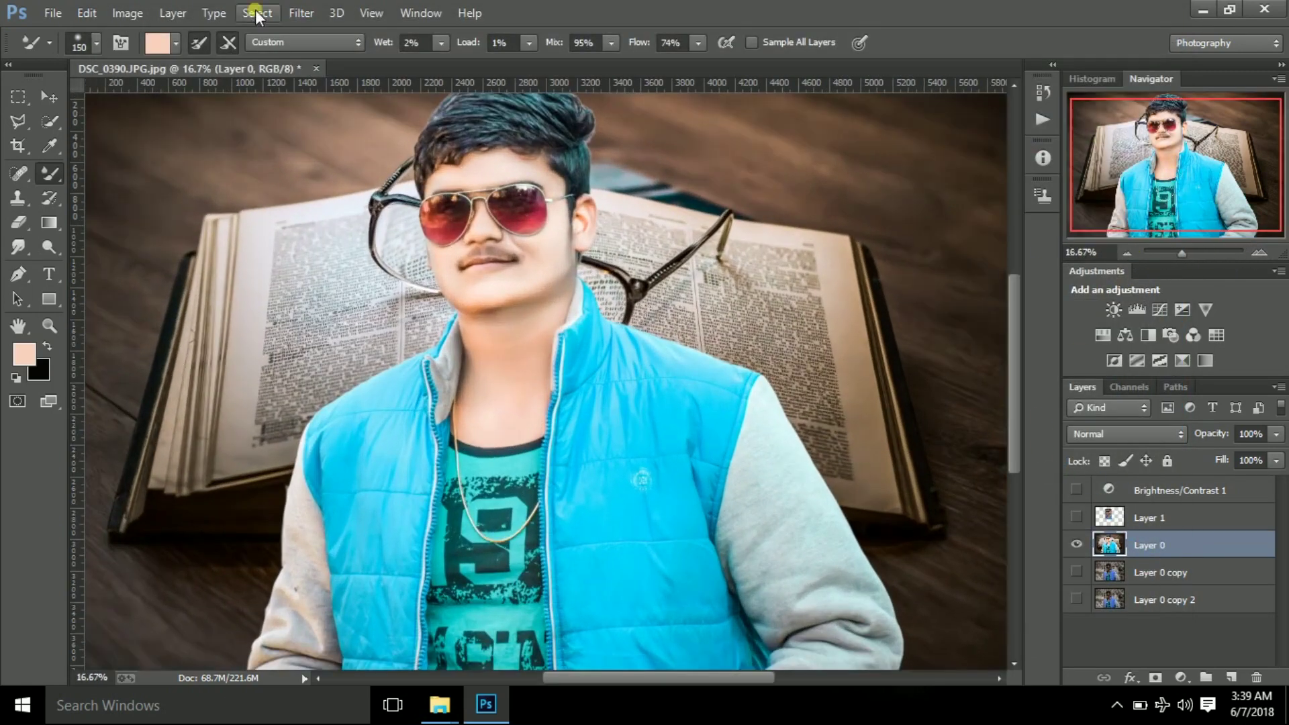
left_click(301, 12)
left_click(331, 158)
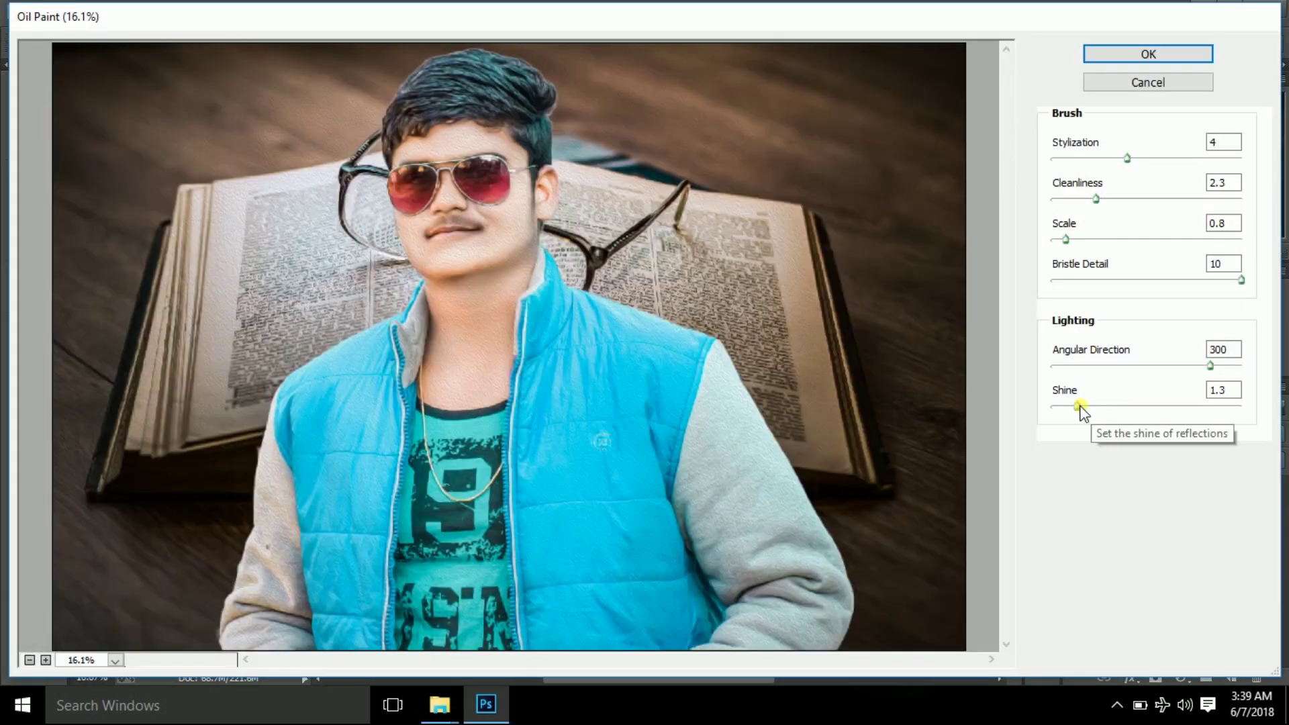
left_click_drag(1078, 406, 1047, 410)
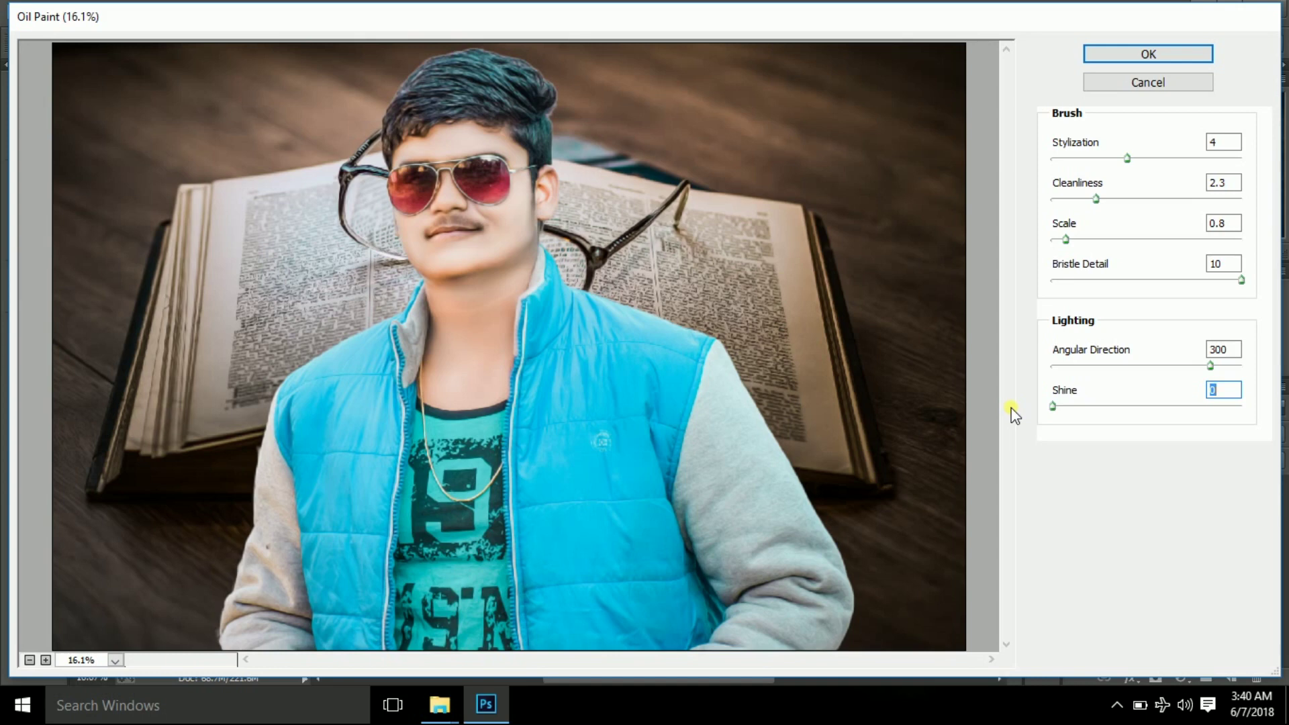
left_click(1095, 199)
left_click(1147, 57)
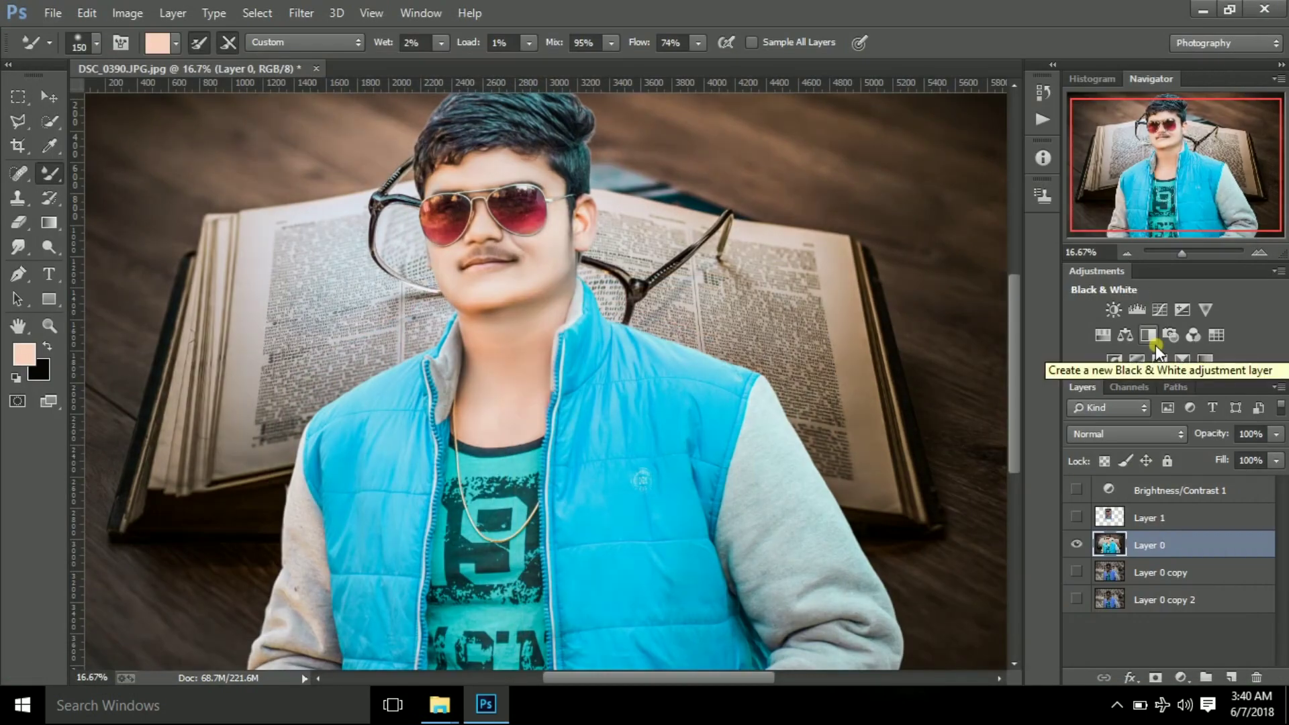
Zoom in on the face, set a red foreground colour, and shrink the brush.
mouse_move(1182, 253)
left_mouse_down()
mouse_move(1250, 252)
mouse_move(1188, 254)
left_mouse_up()
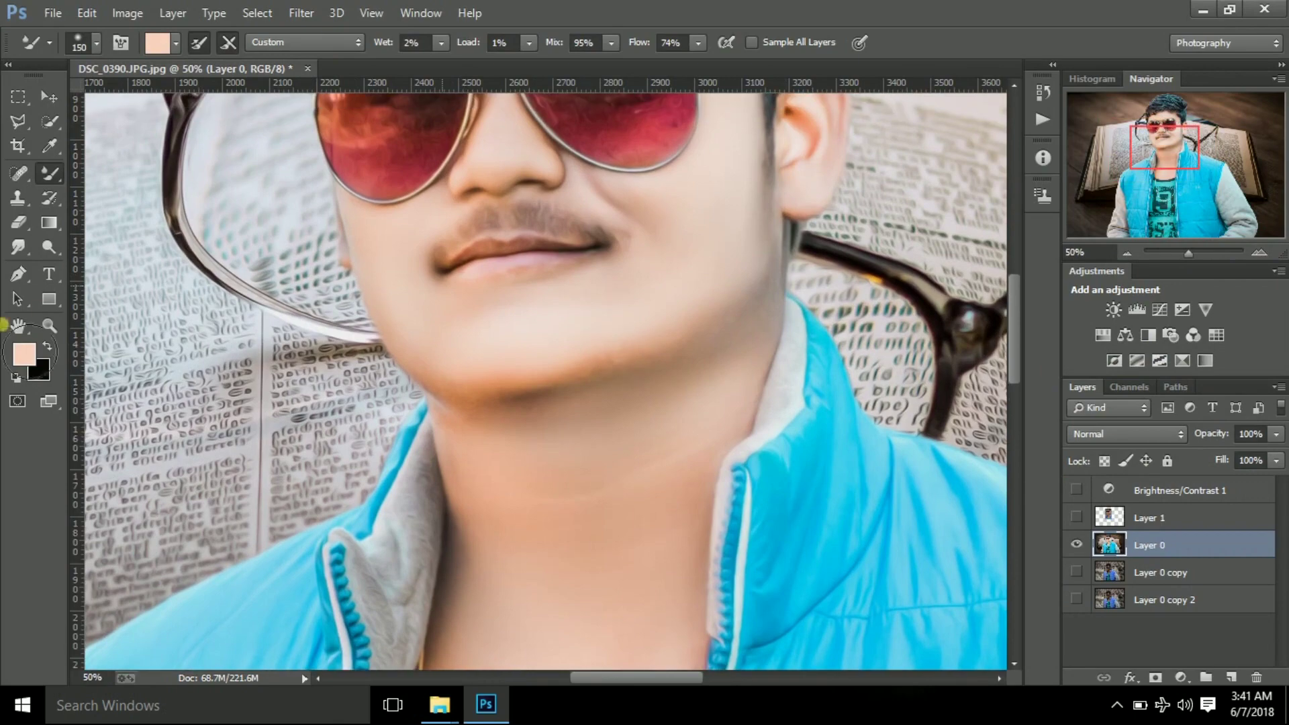
left_click(24, 354)
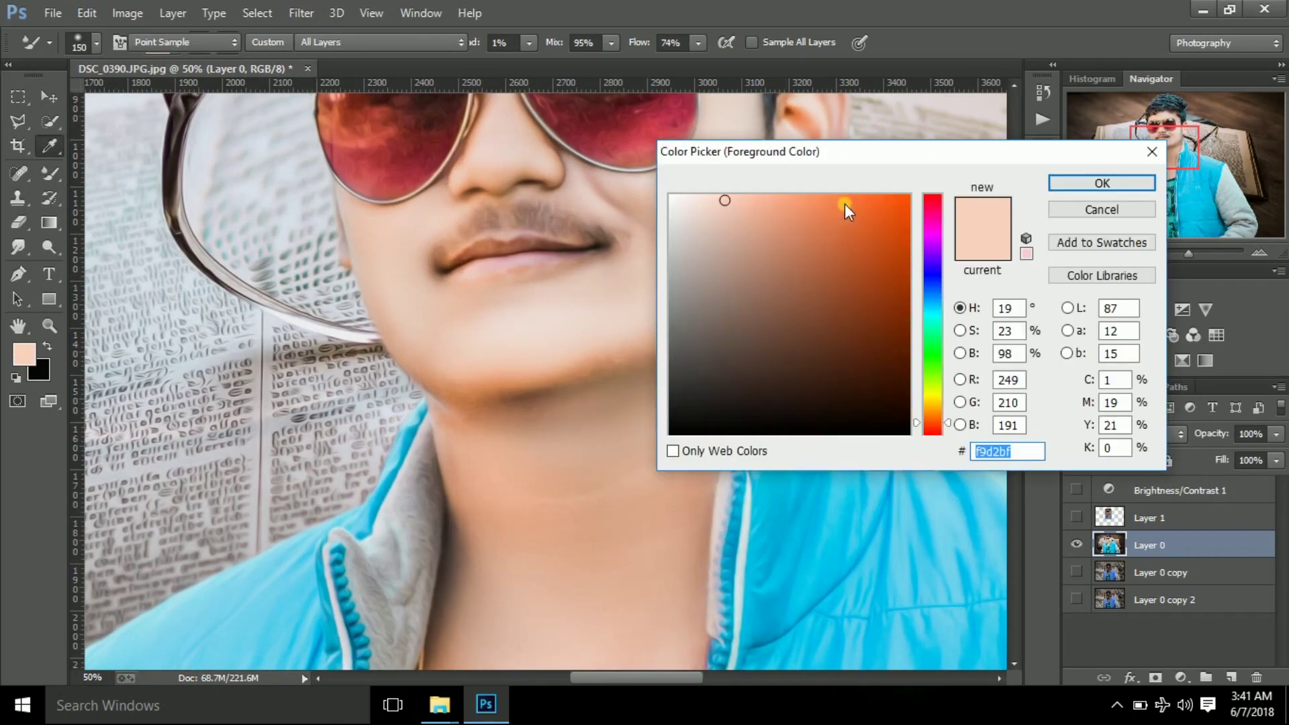
left_click(860, 209)
left_click_drag(860, 210, 878, 239)
left_click(933, 199)
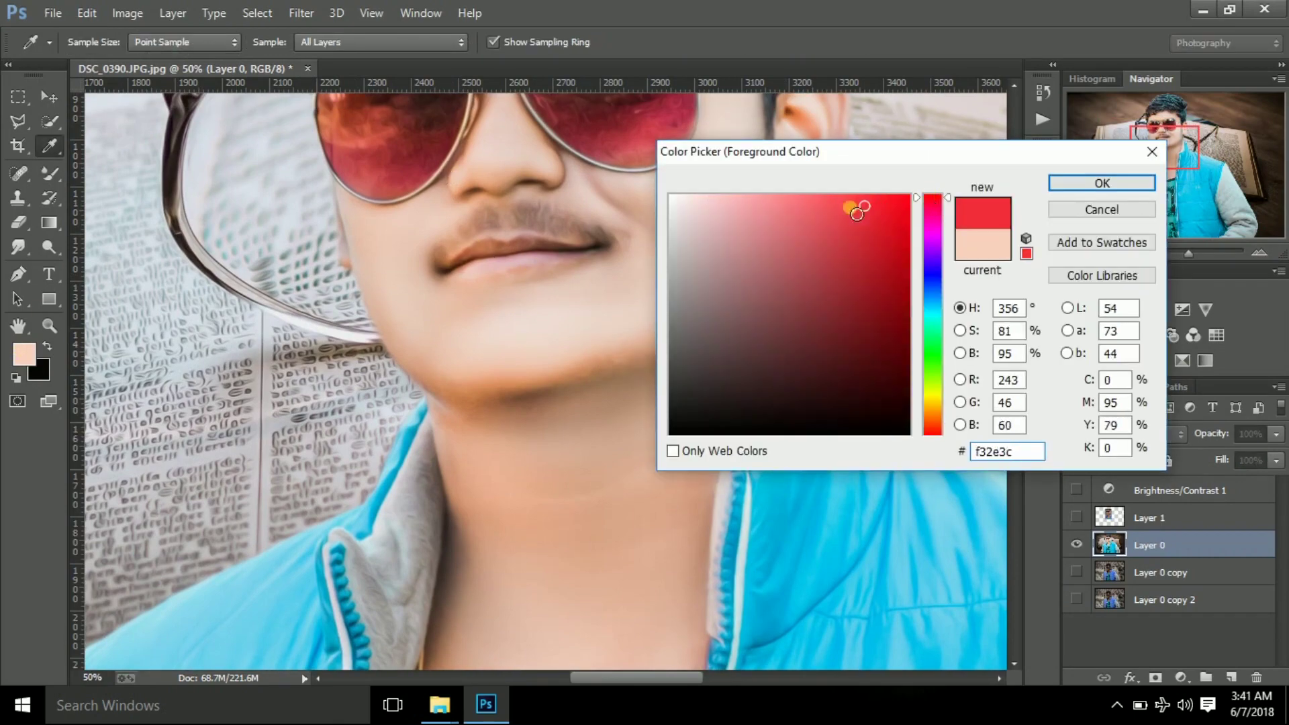
left_click(823, 212)
left_click(1081, 180)
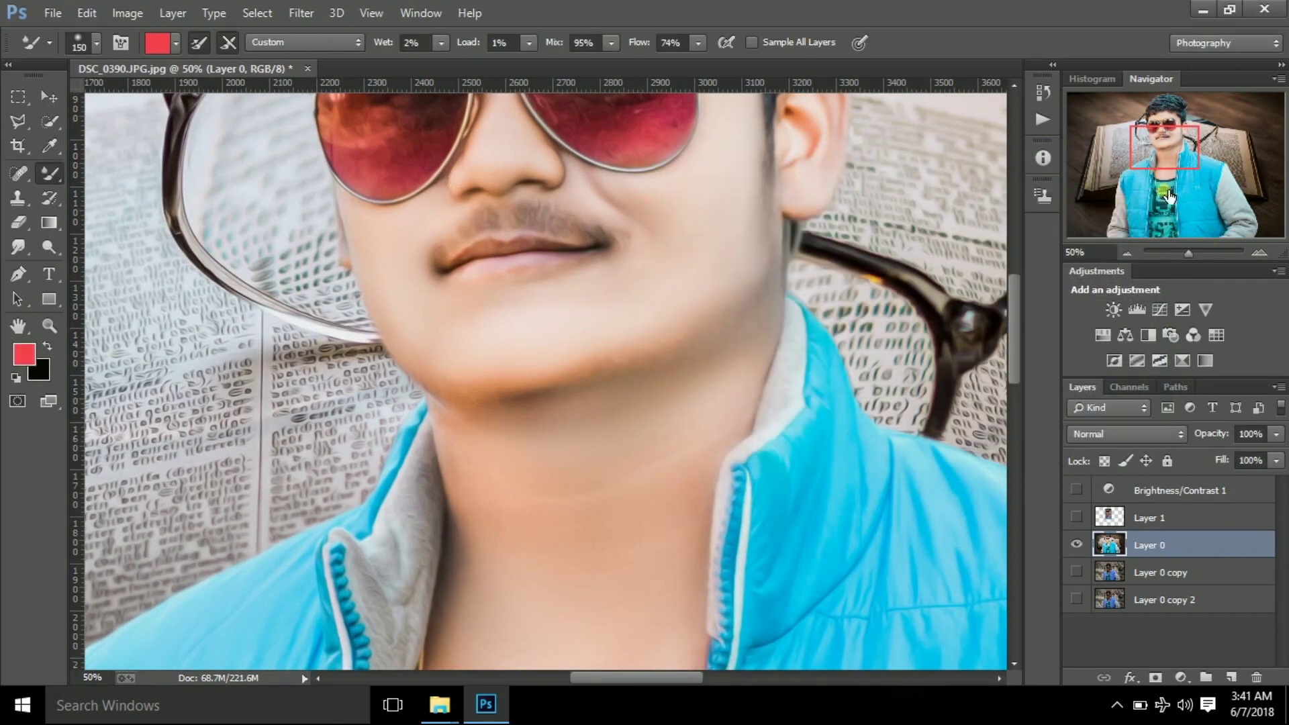
key("bracketleft")
key("bracketleft")
key("bracketleft")
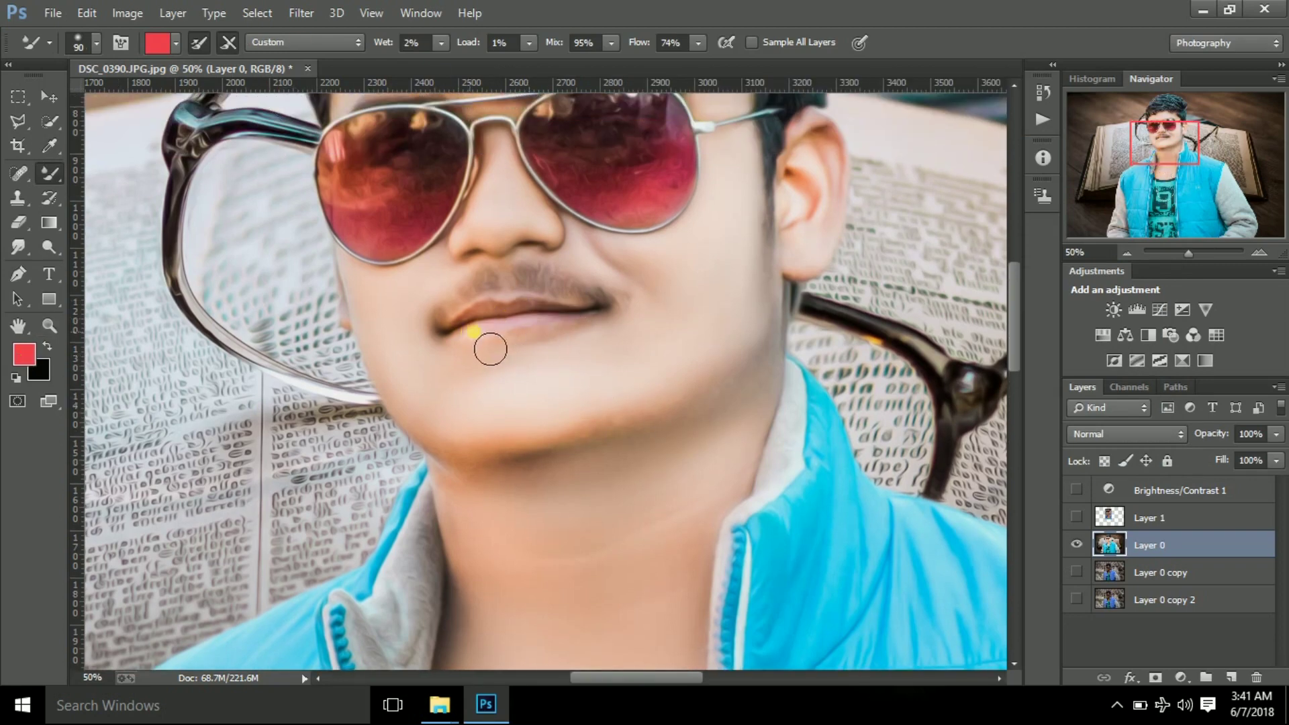
scroll(882, 307, "up", 3)
scroll(882, 306, "up", 2)
Load the Mixer Brush with sampled skin tone, enlarge it, and blend the jawline skin.
left_click(25, 355)
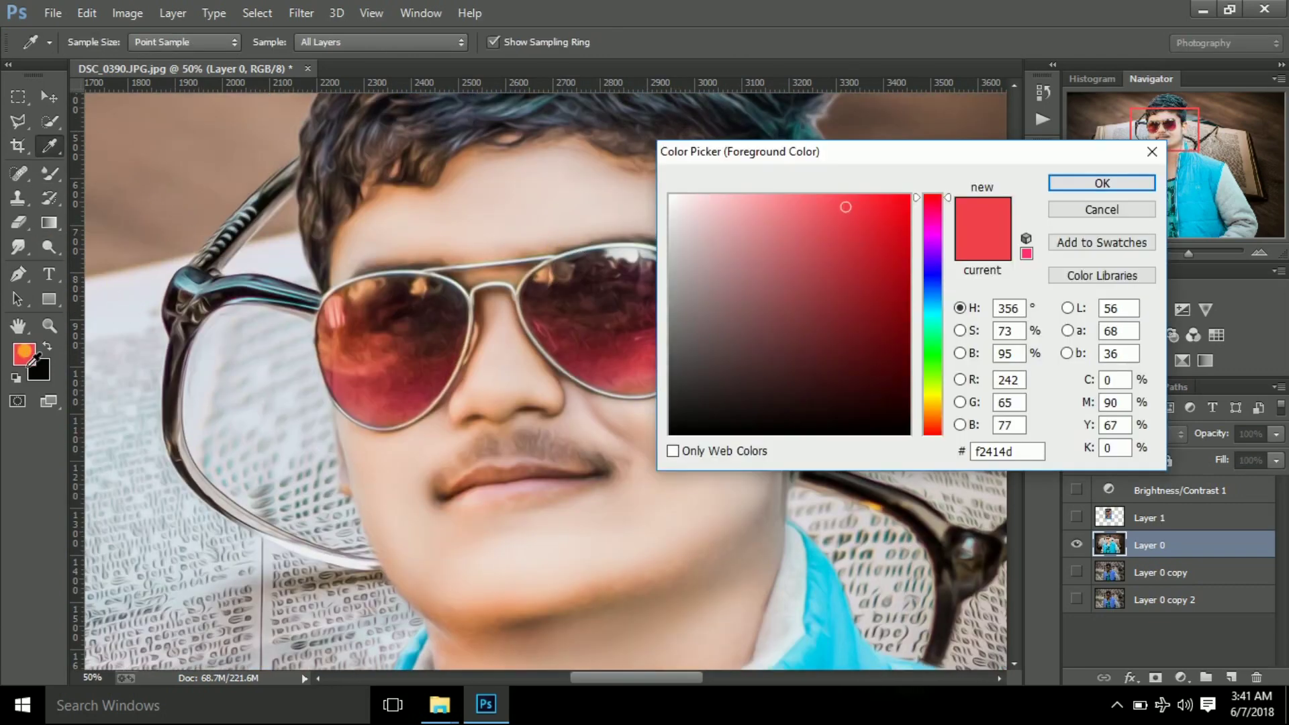
key("Return")
left_click(546, 203, "alt")
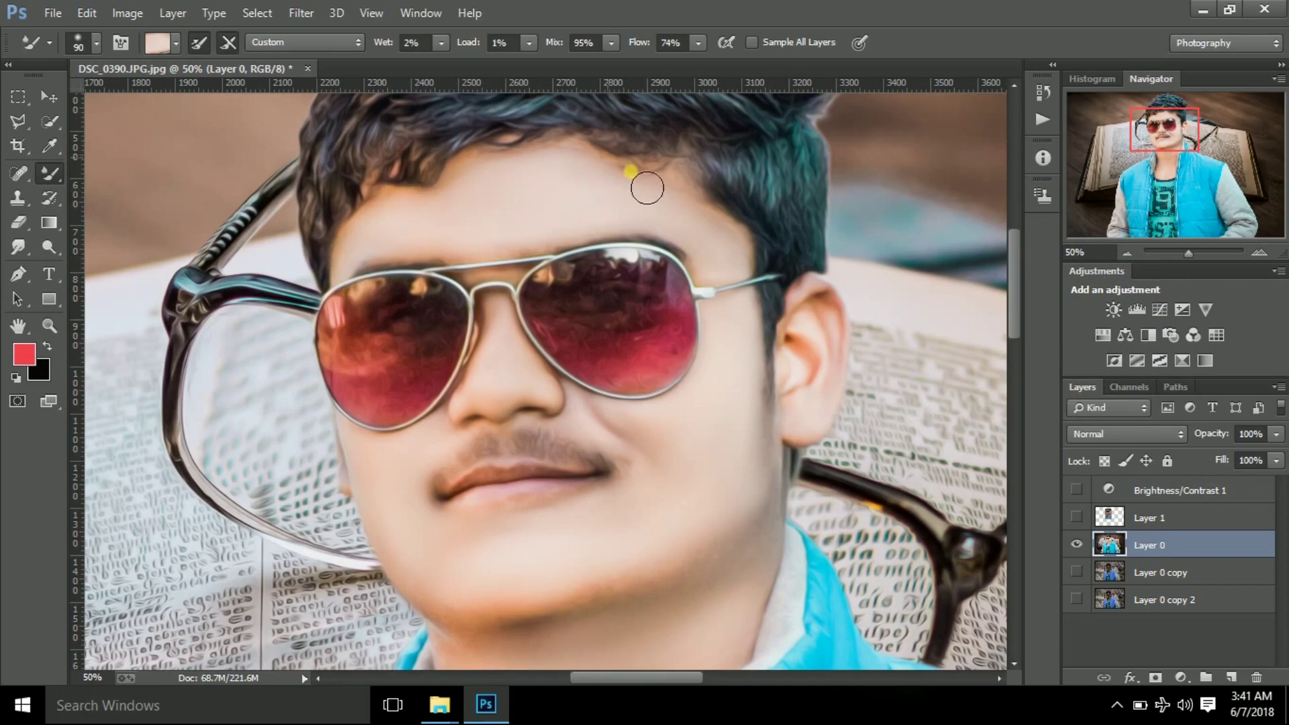
scroll(639, 448, "down", 2)
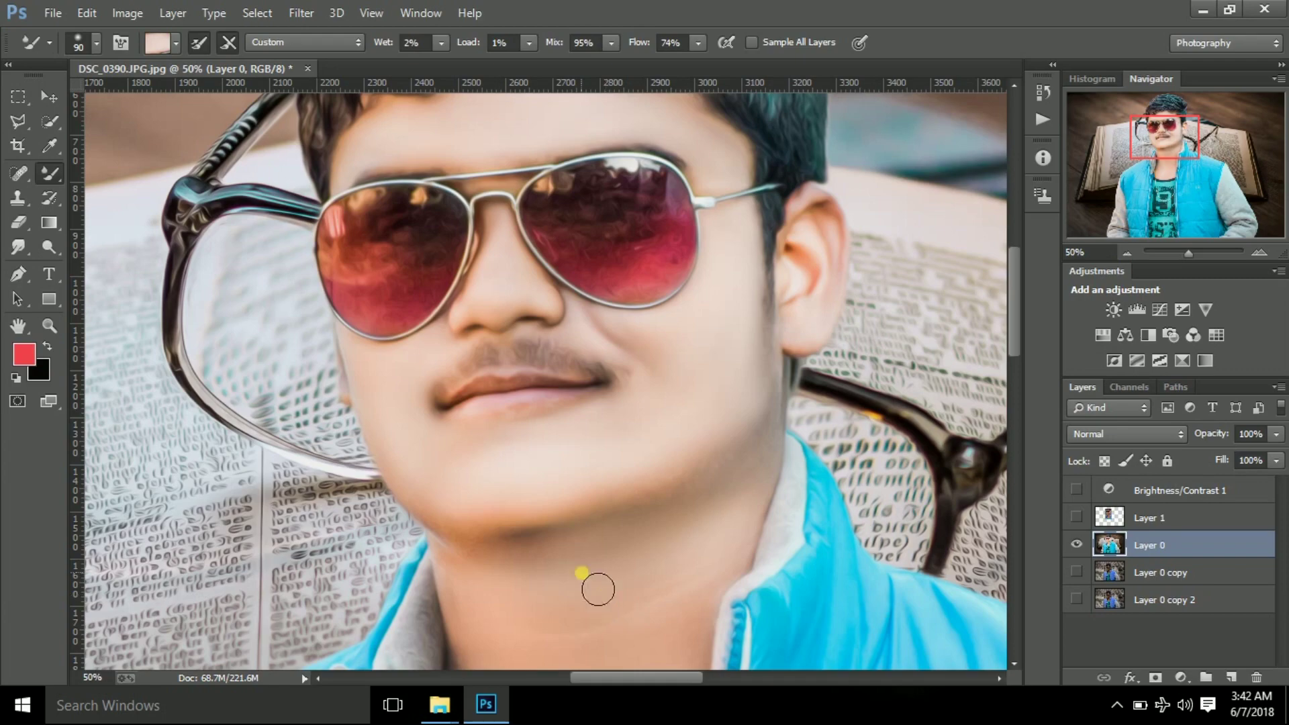
left_click(1128, 253)
key("bracketright")
key("bracketright")
key("bracketright")
left_click_drag(620, 485, 493, 471)
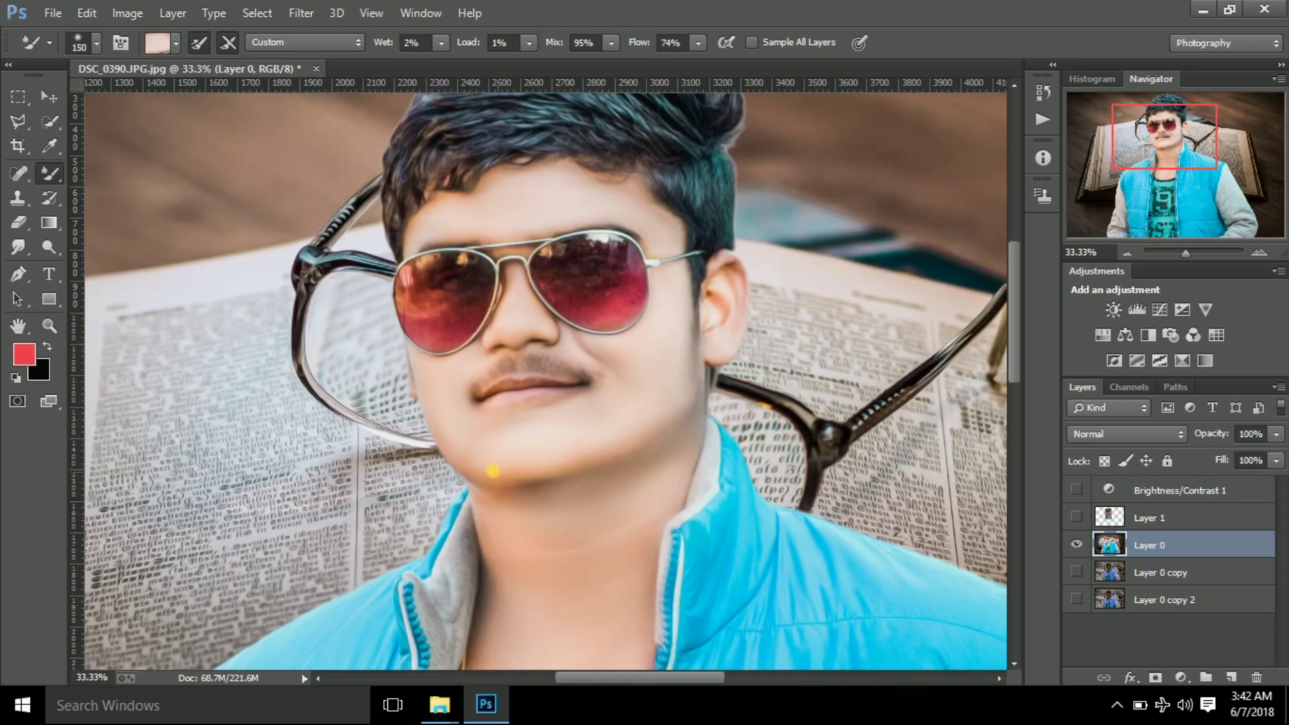
left_click(1128, 253)
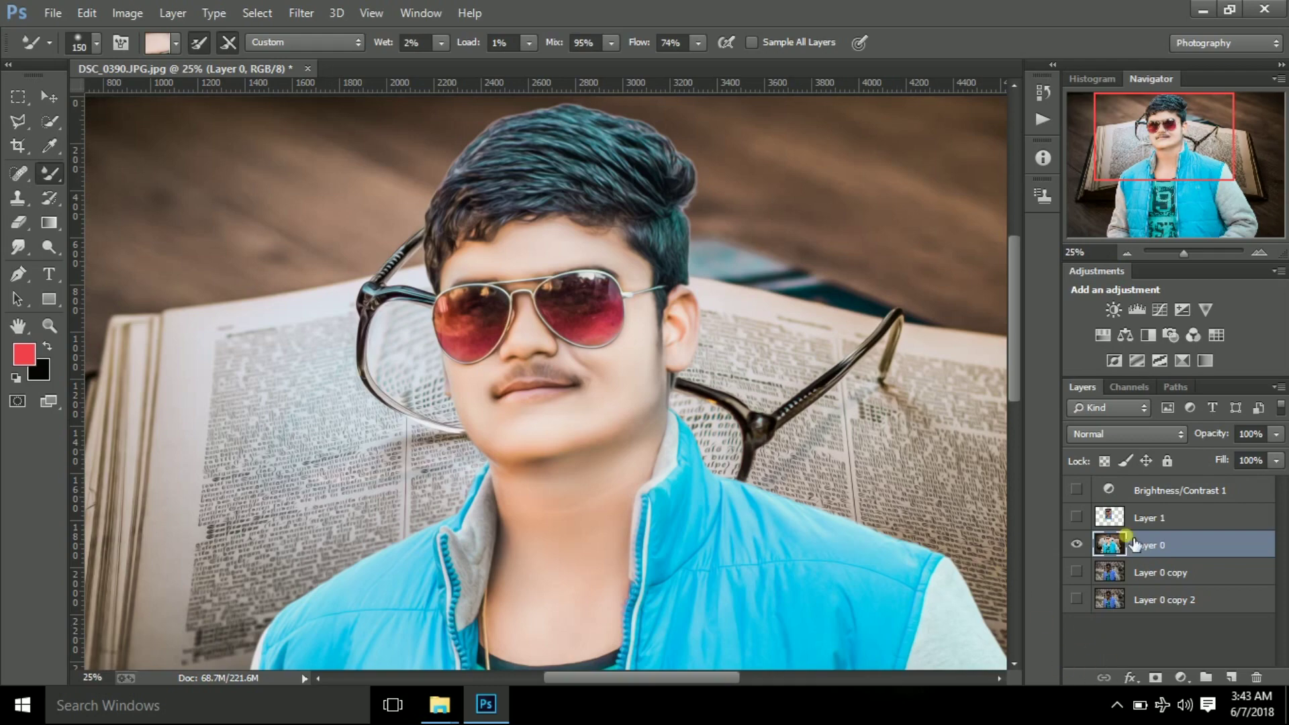
Zoom out to the whole image and launch the Camera Raw Filter.
key("ctrl+minus")
key("bracketright")
key("bracketright")
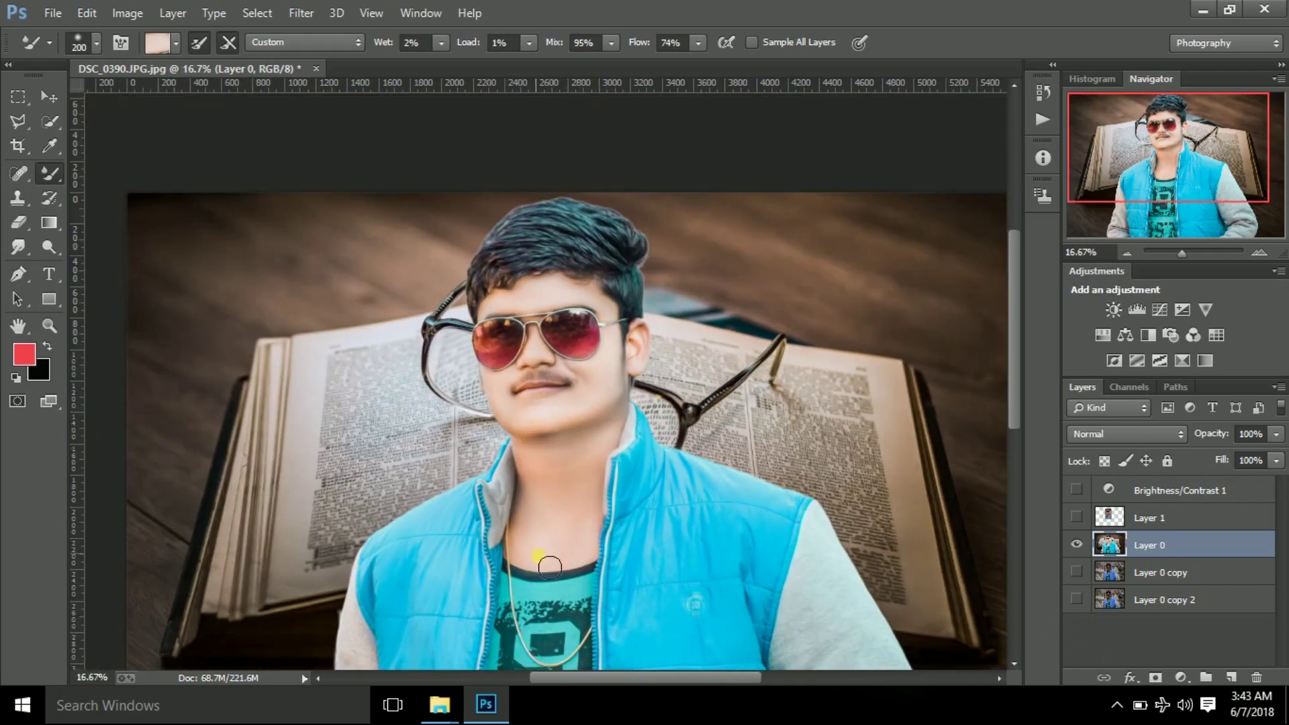
left_click(1128, 252)
left_click(301, 13)
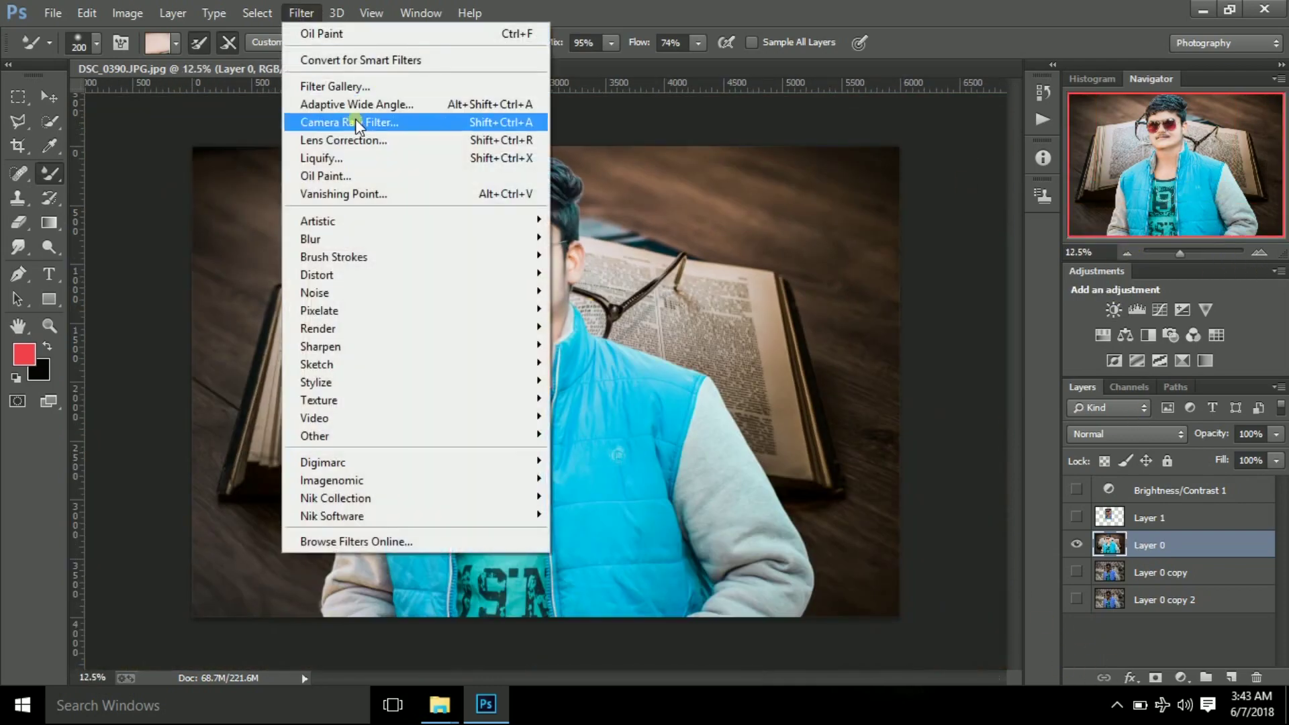
left_click(1134, 518)
left_click(301, 13)
left_click(712, 207)
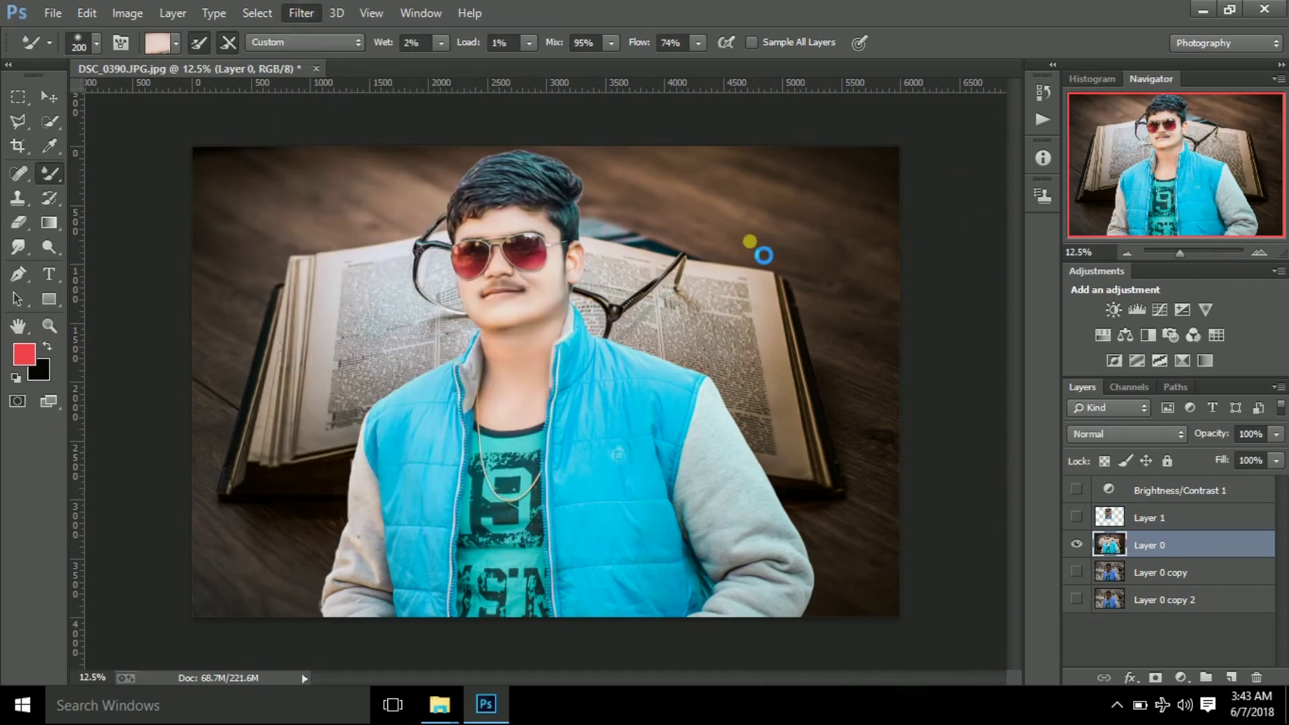
Darken the lower photo with a negative-exposure graduated filter and raise luminance noise reduction.
key("ctrl+shift+a")
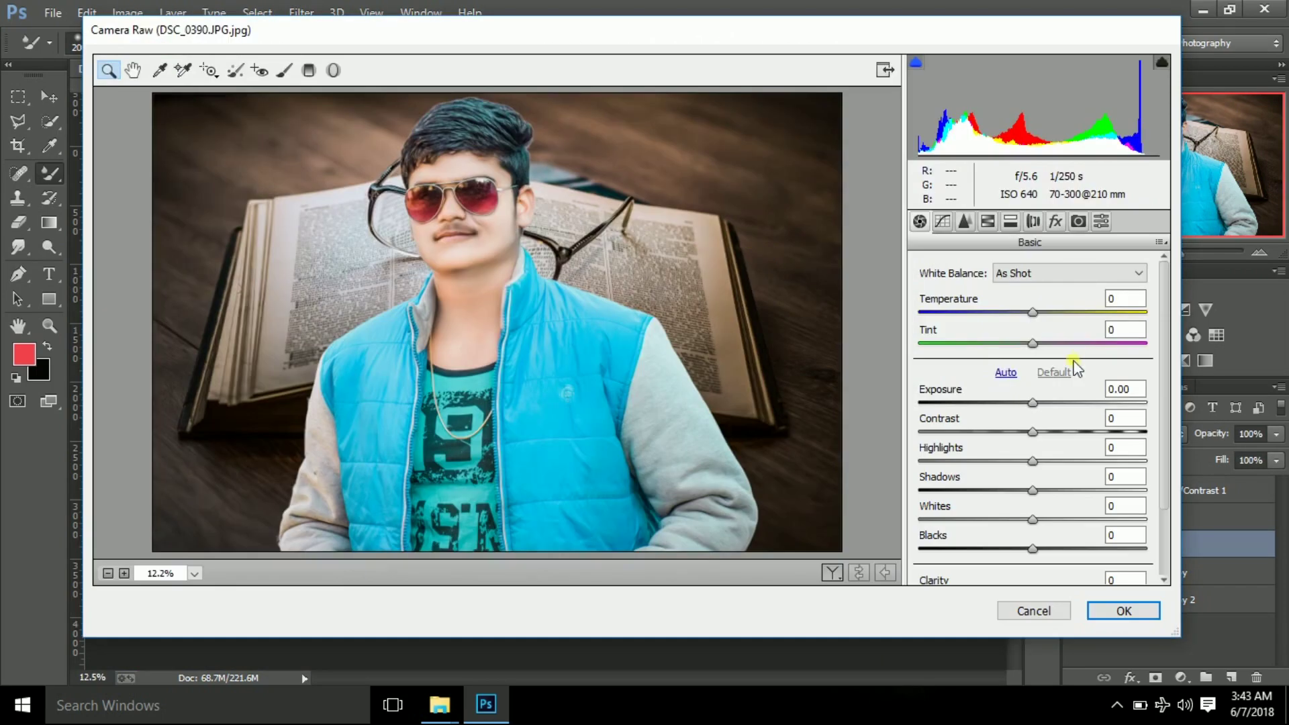
key("k")
key("g")
key("k")
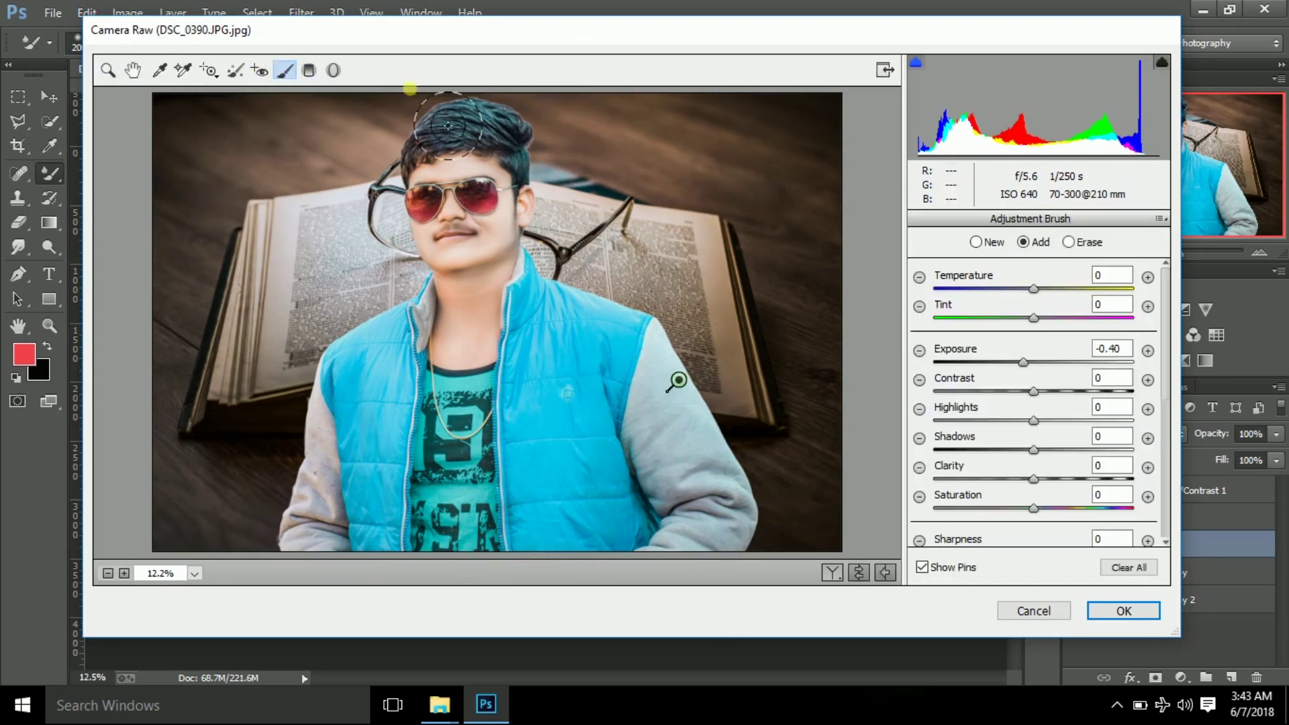
key("g")
left_click_drag(505, 538, 494, 386)
left_click_drag(1023, 362, 979, 366)
left_click_drag(339, 401, 340, 411)
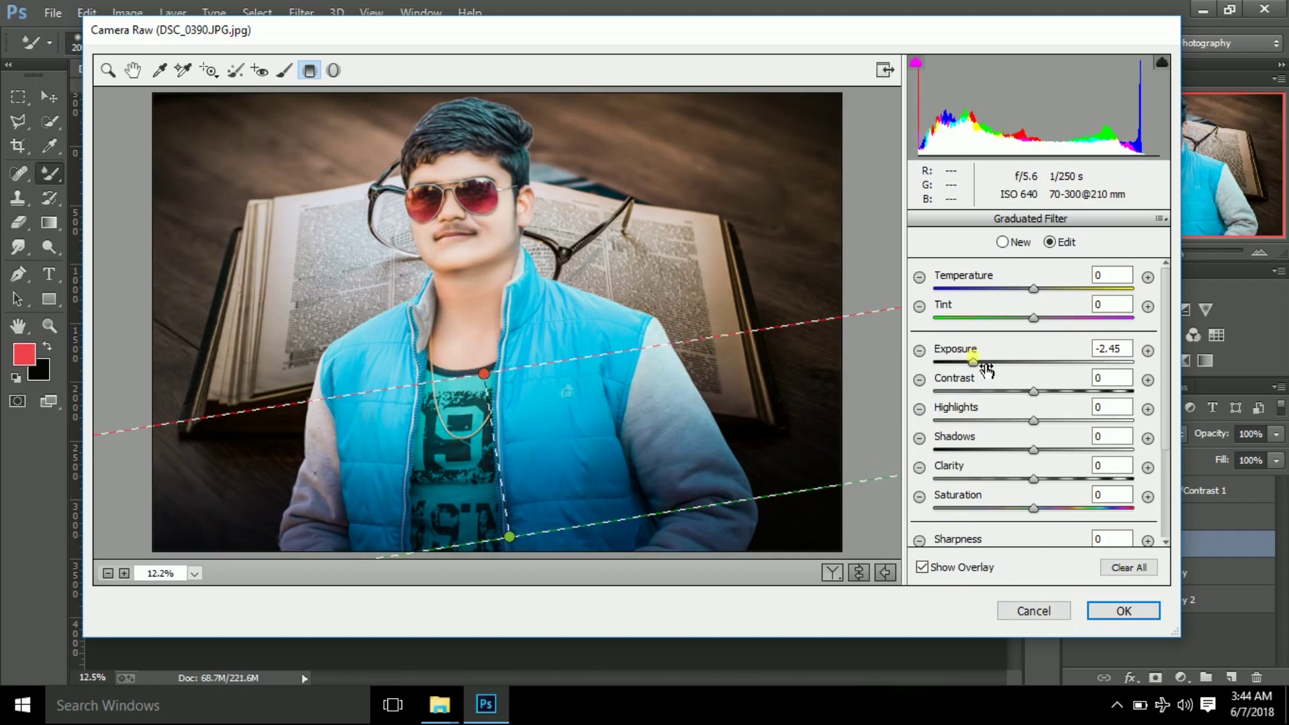
key("h")
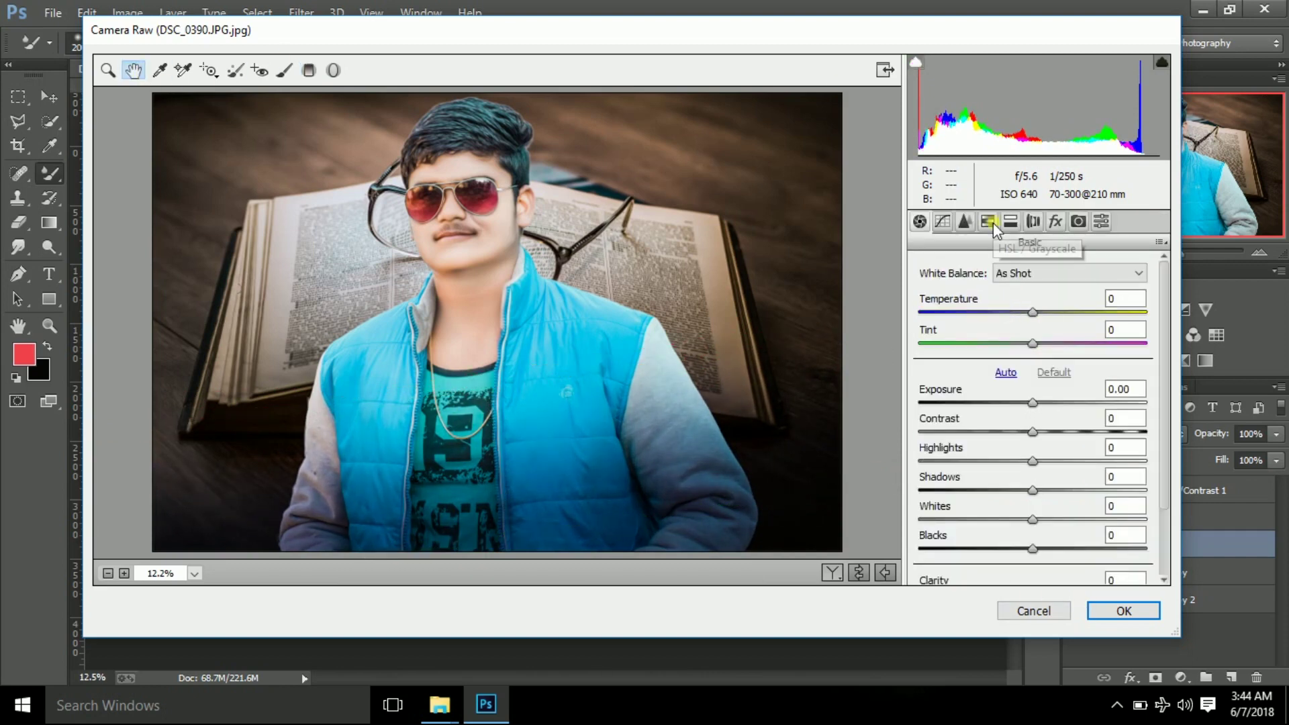
left_click(991, 222)
left_click_drag(920, 339, 1073, 343)
scroll(1073, 343, "up", 3)
Add a post-crop vignette (Amount -9, Midpoint 28, Roundness +75) and apply Camera Raw.
left_click(1056, 222)
mouse_move(1033, 465)
left_mouse_down()
mouse_move(979, 465)
mouse_move(1024, 465)
mouse_move(1013, 495)
mouse_move(982, 495)
mouse_move(1020, 464)
left_mouse_up()
mouse_move(1032, 527)
left_mouse_down()
mouse_move(1004, 527)
mouse_move(1118, 504)
left_mouse_up()
scroll(1039, 543, "down", 1)
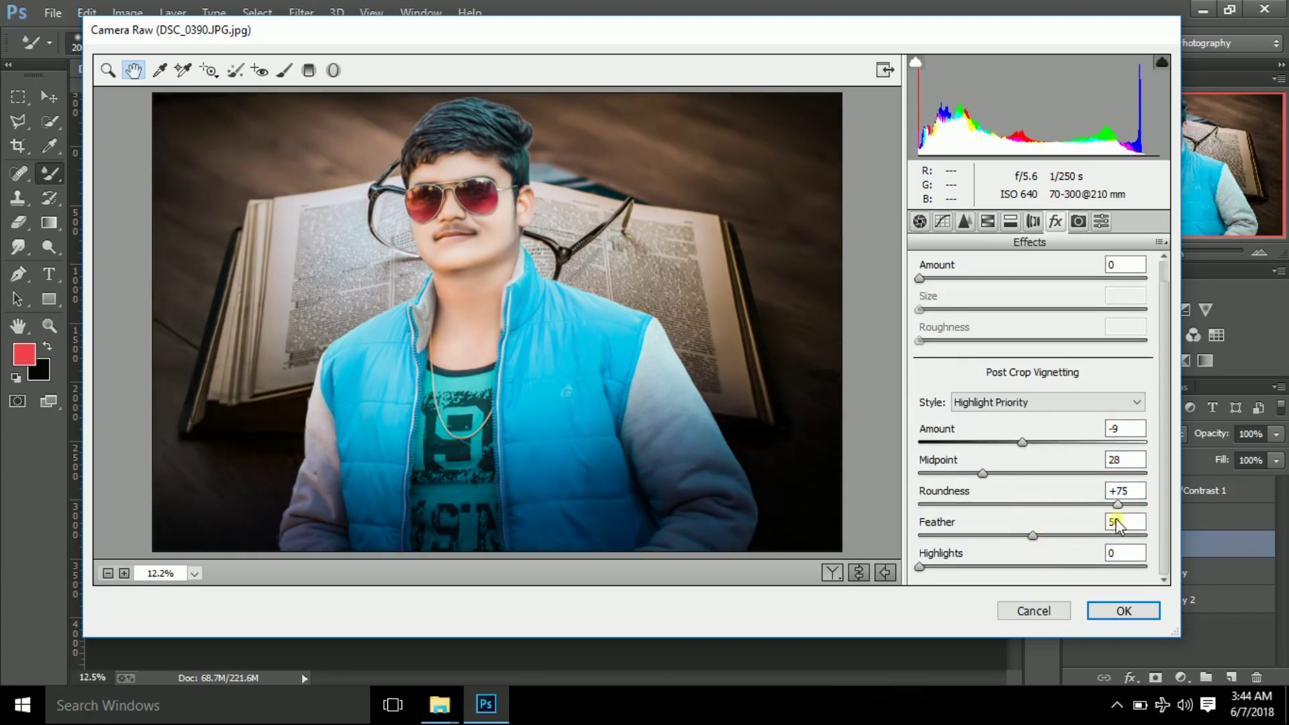
left_click_drag(919, 567, 1012, 567)
left_click_drag(1033, 535, 1093, 535)
left_click_drag(982, 474, 996, 474)
left_click(1110, 611)
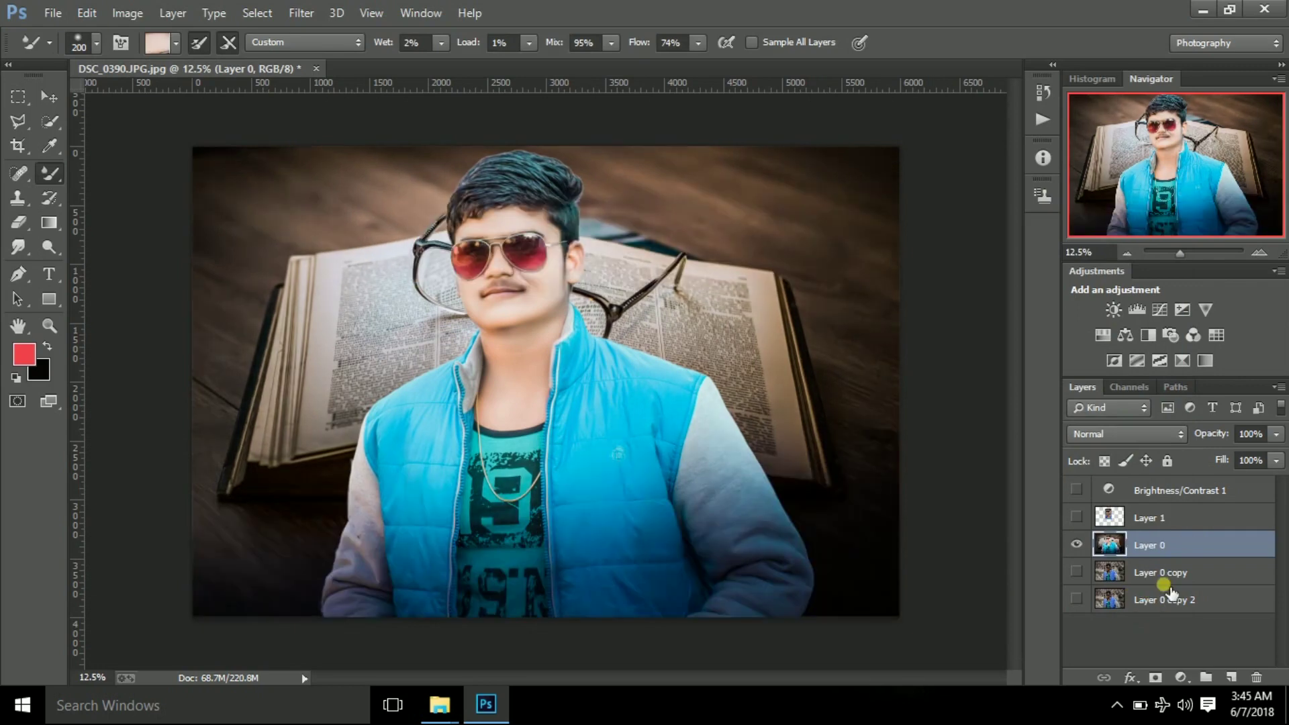
left_click(1127, 253)
left_click(1260, 253)
left_click(1260, 253)
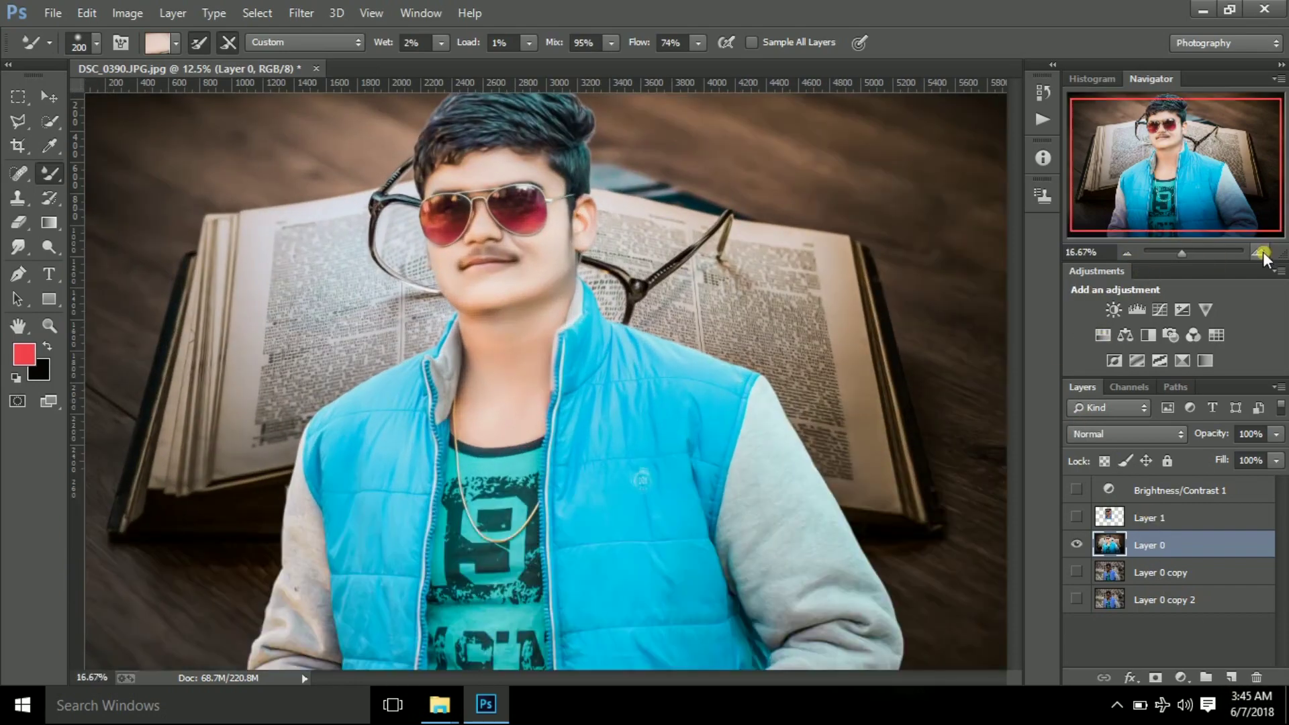
left_click(1260, 253)
mouse_move(1225, 182)
left_mouse_down()
mouse_move(1206, 143)
mouse_move(1235, 181)
left_mouse_up()
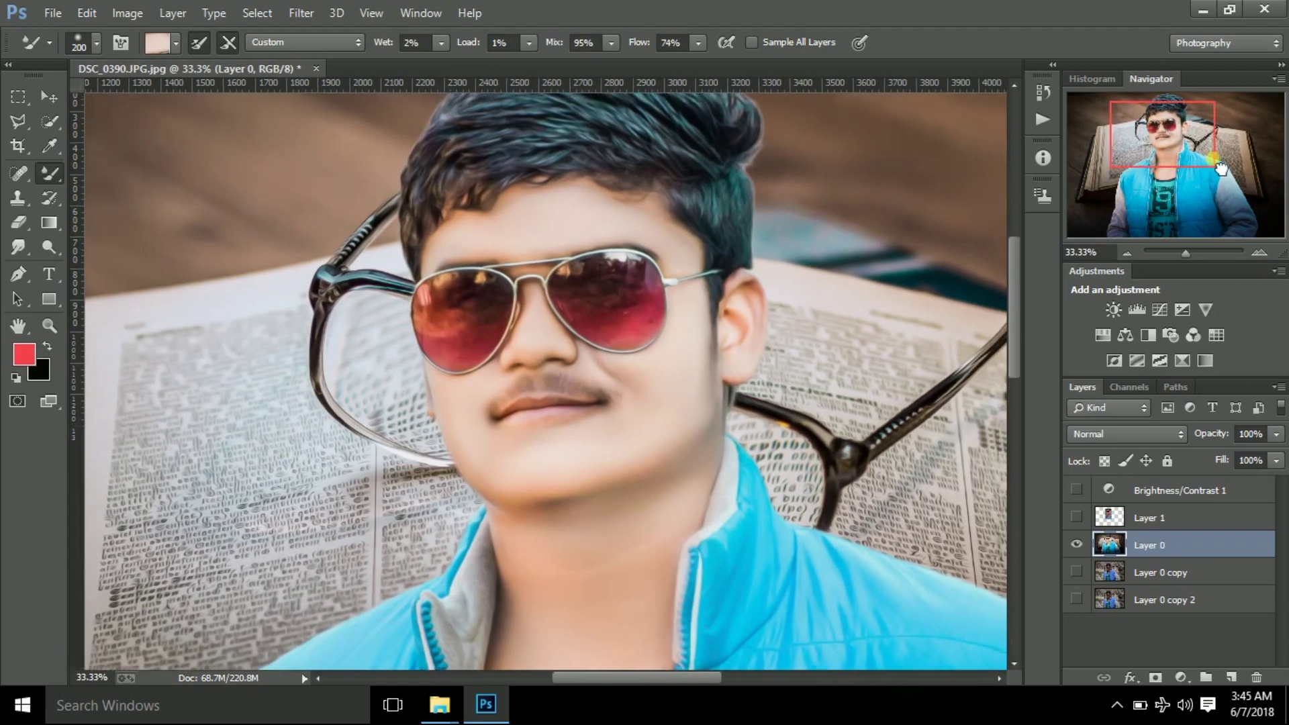
left_click(1127, 253)
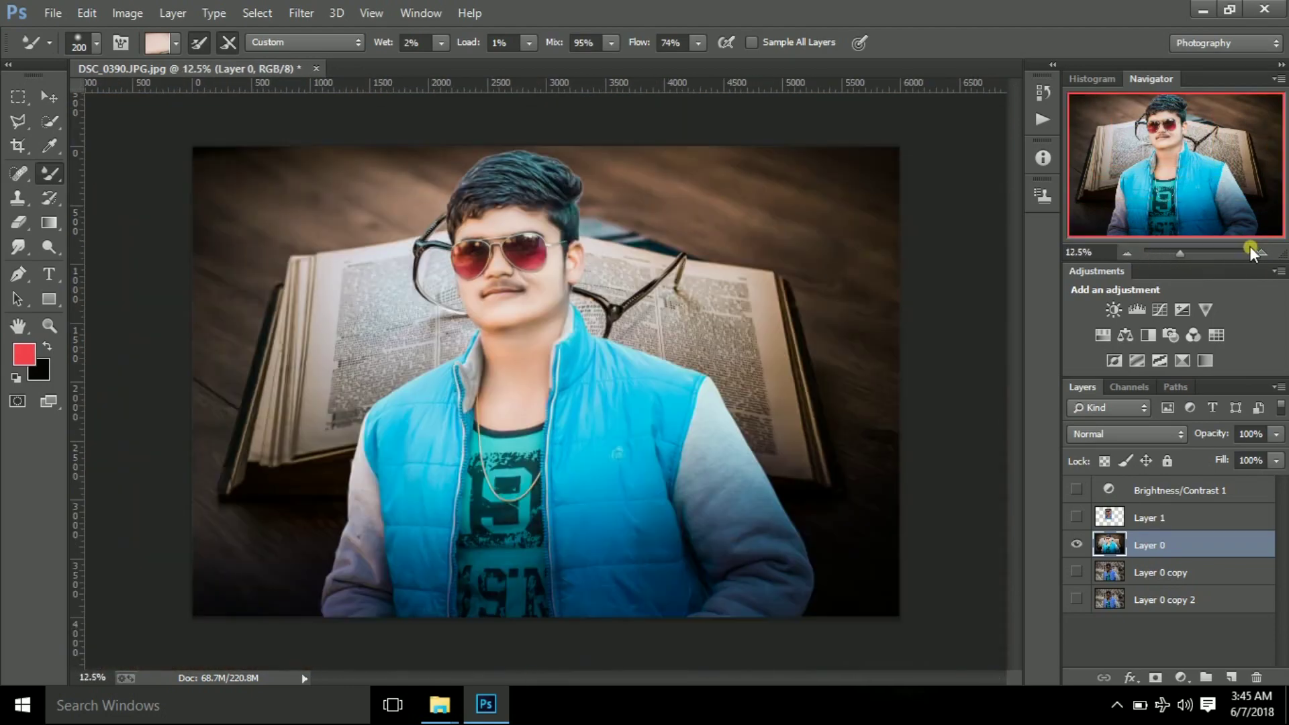
left_click(1261, 253)
left_click_drag(1175, 168, 1152, 243)
left_click(1128, 252)
left_click(55, 14)
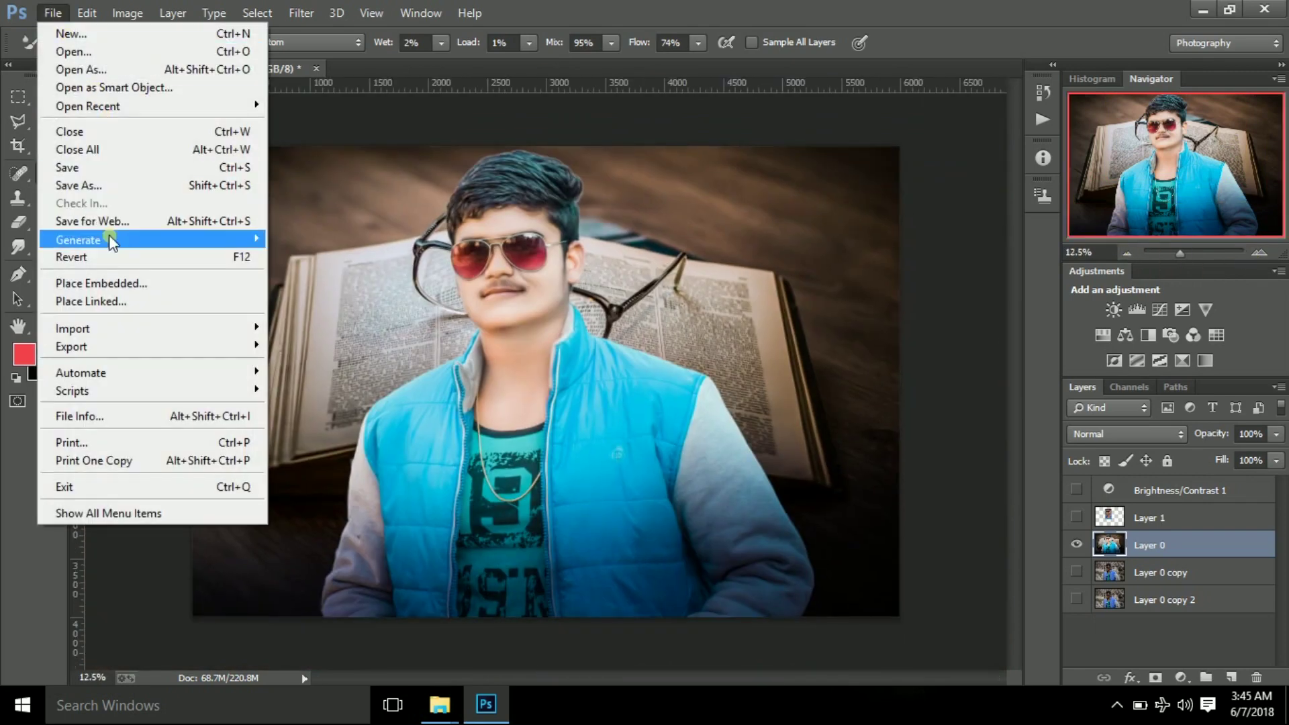
Place the ADDA movie poster and copy its marquee-selected title onto a new layer.
left_click(114, 302)
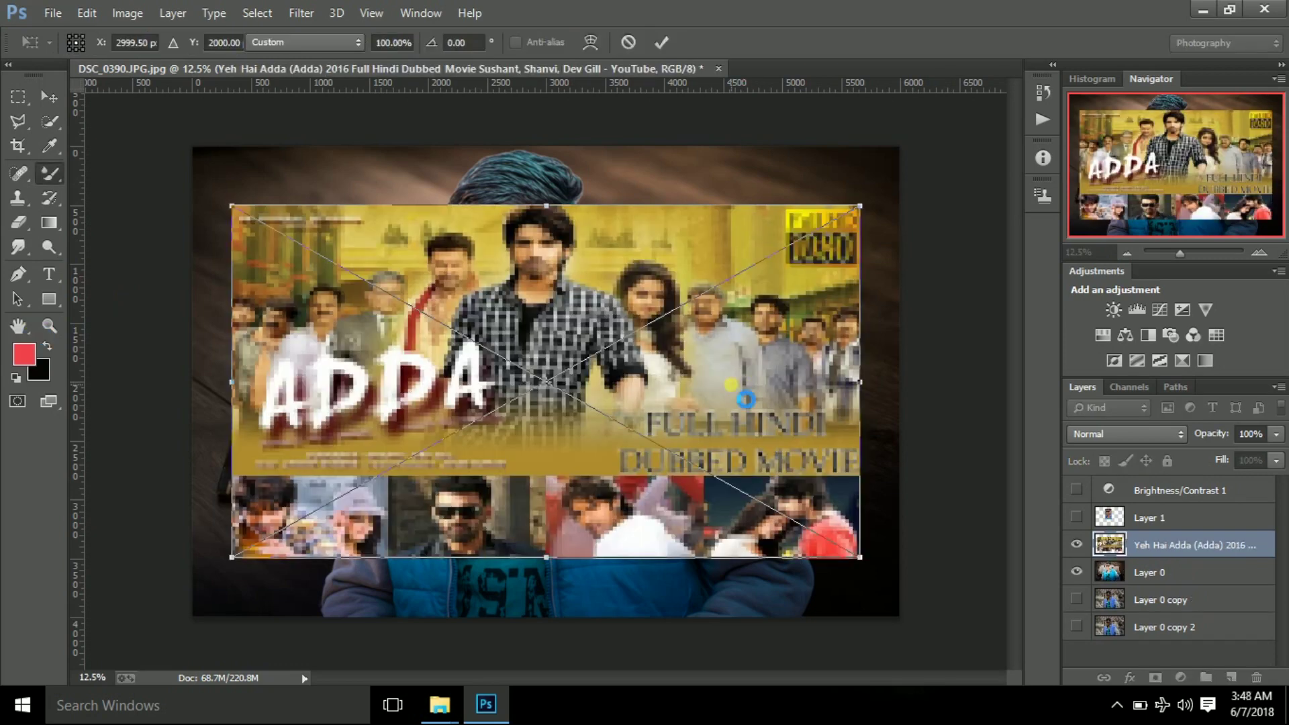
key("Return")
left_click(49, 96)
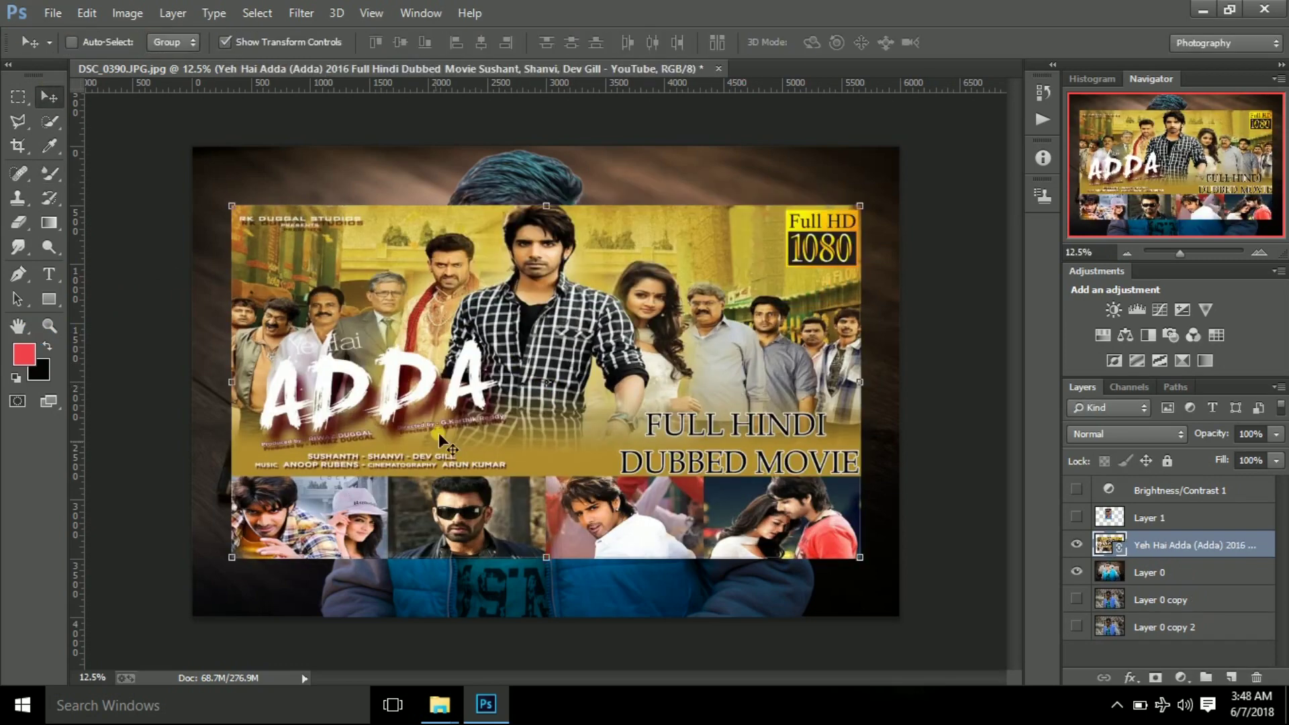
key("m")
left_click_drag(282, 349, 557, 505)
right_click(475, 430)
left_click(511, 128)
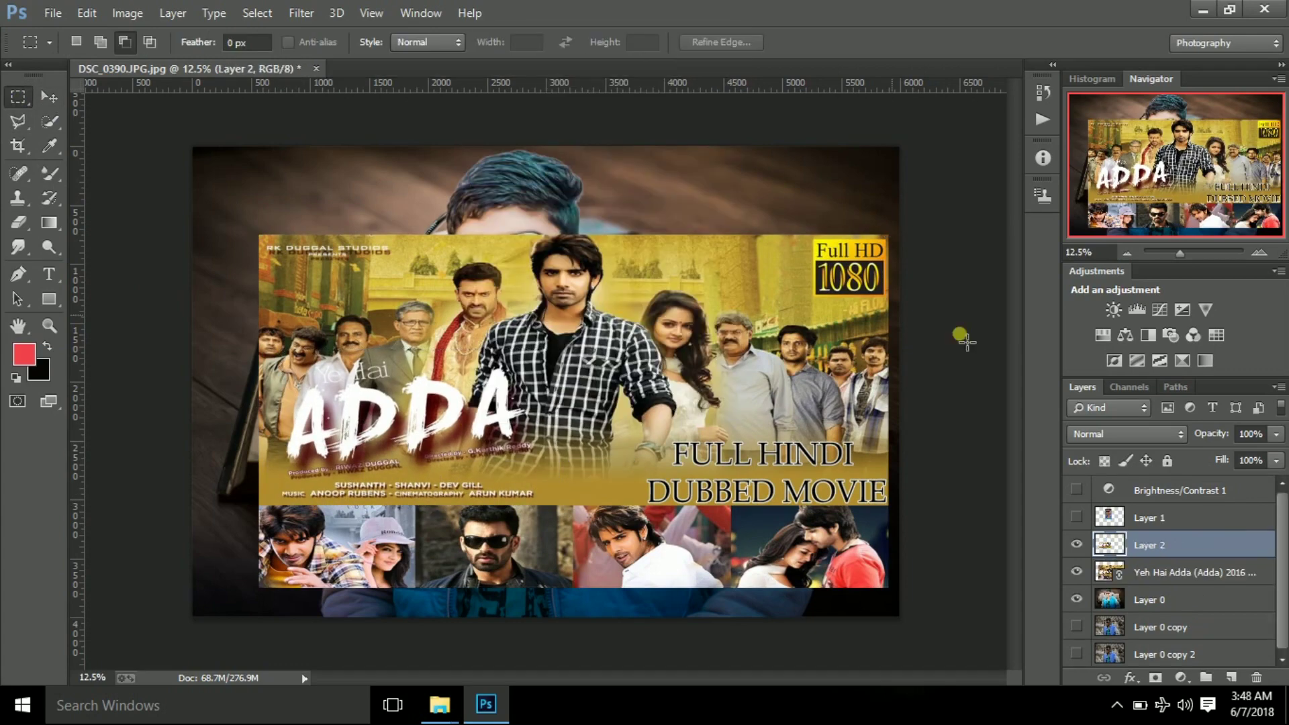
left_click(1076, 572)
Move the ADDA title layer onto the jacket and blend it in Lighten mode.
key("v")
left_click_drag(421, 427, 514, 537)
left_click(1128, 433)
left_click(1081, 58)
key("Down")
key("Down")
key("Down")
key("Down")
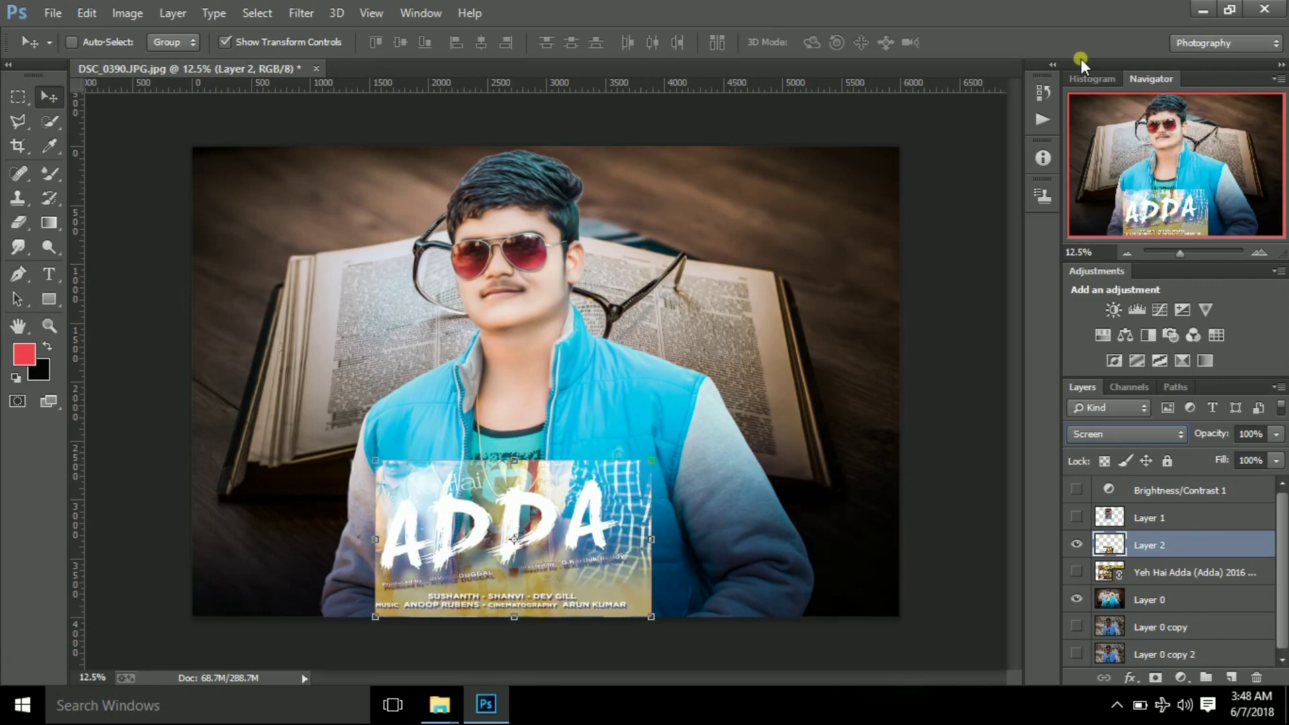
key("Down")
key("Down")
key("Down")
key("Down")
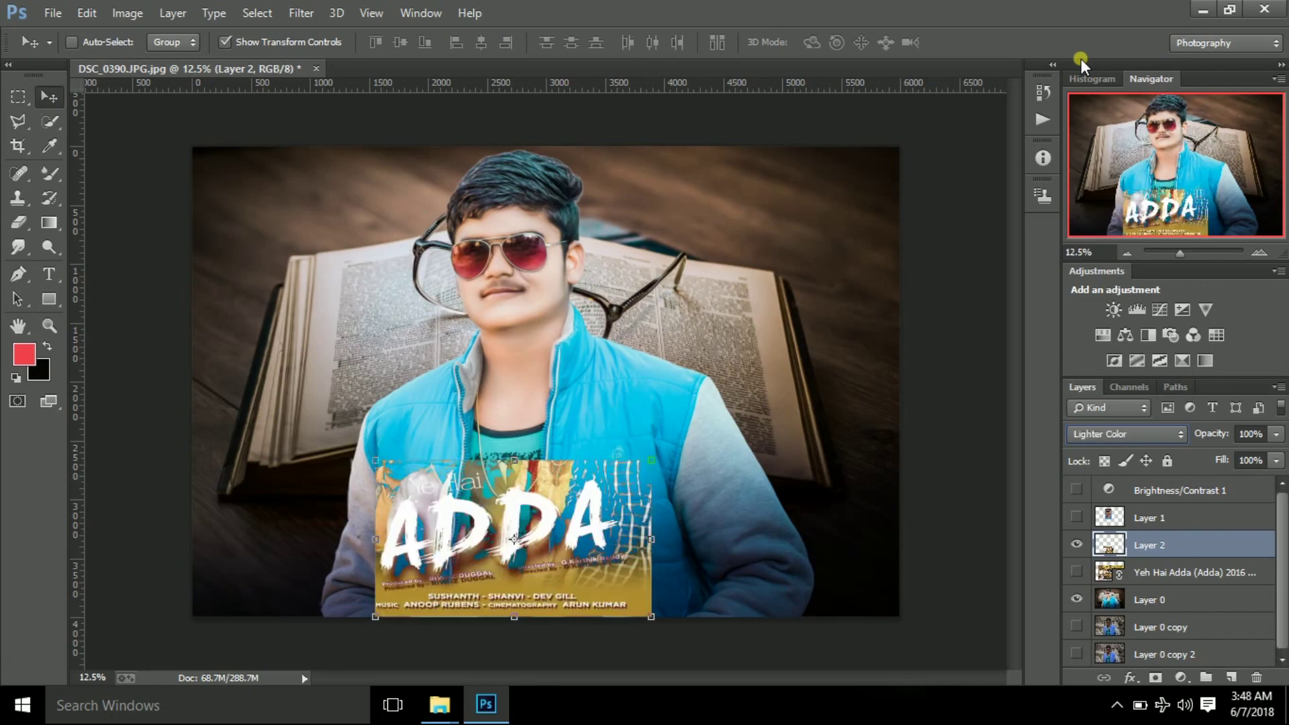
key("Down")
key("Down")
key("Down")
key("Down")
key("Down")
key("Down")
key("Down")
key("Down")
key("Up")
key("Up")
key("Up")
key("Up")
key("Up")
key("Up")
key("Up")
key("Up")
key("Up")
key("Up")
key("Up")
key("Up")
key("Up")
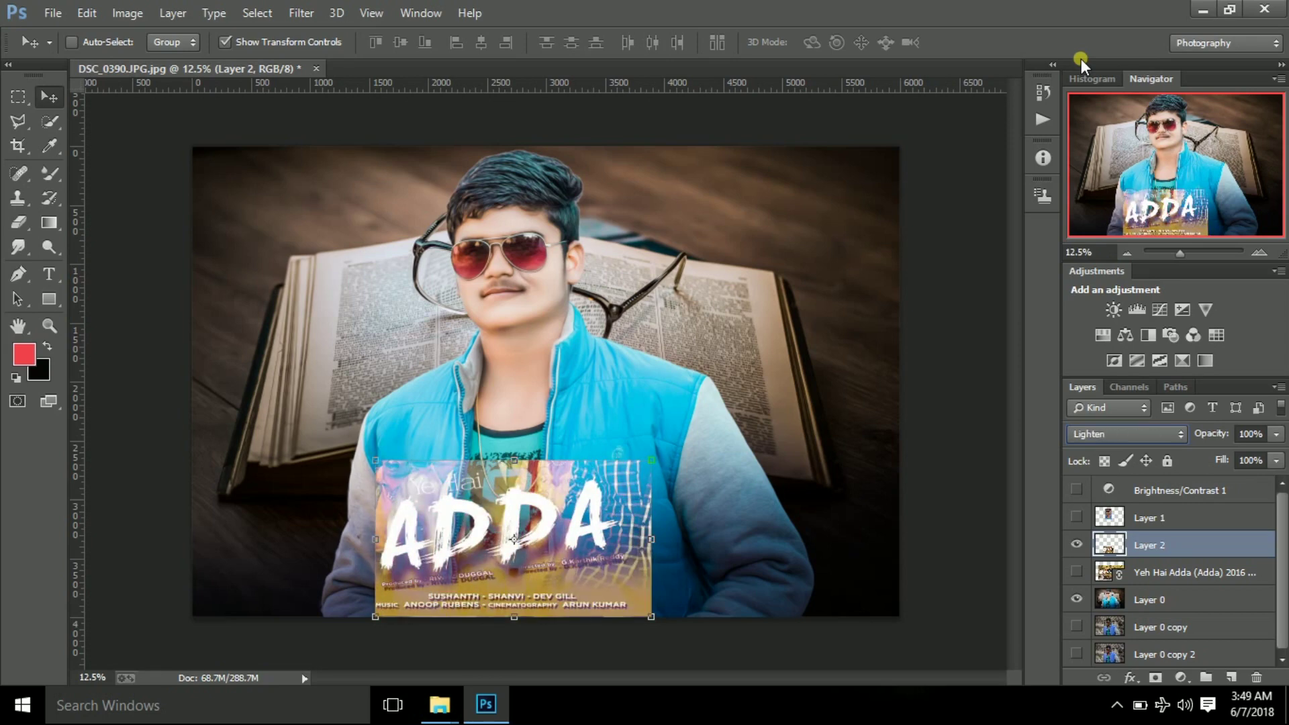
left_click(27, 222)
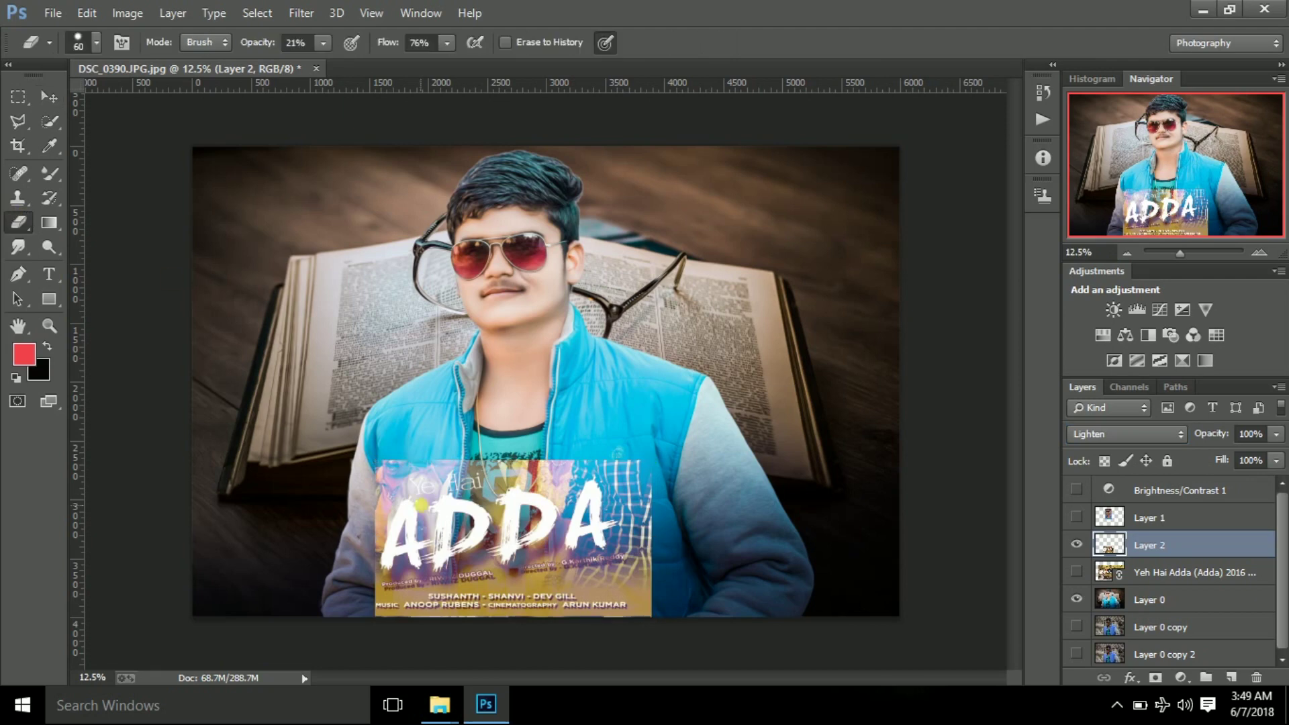
Erase the title layer's right and lower-right poster edge with a stronger eraser.
left_click_drag(336, 62, 365, 63)
left_click_drag(648, 470, 690, 613)
left_click(322, 45)
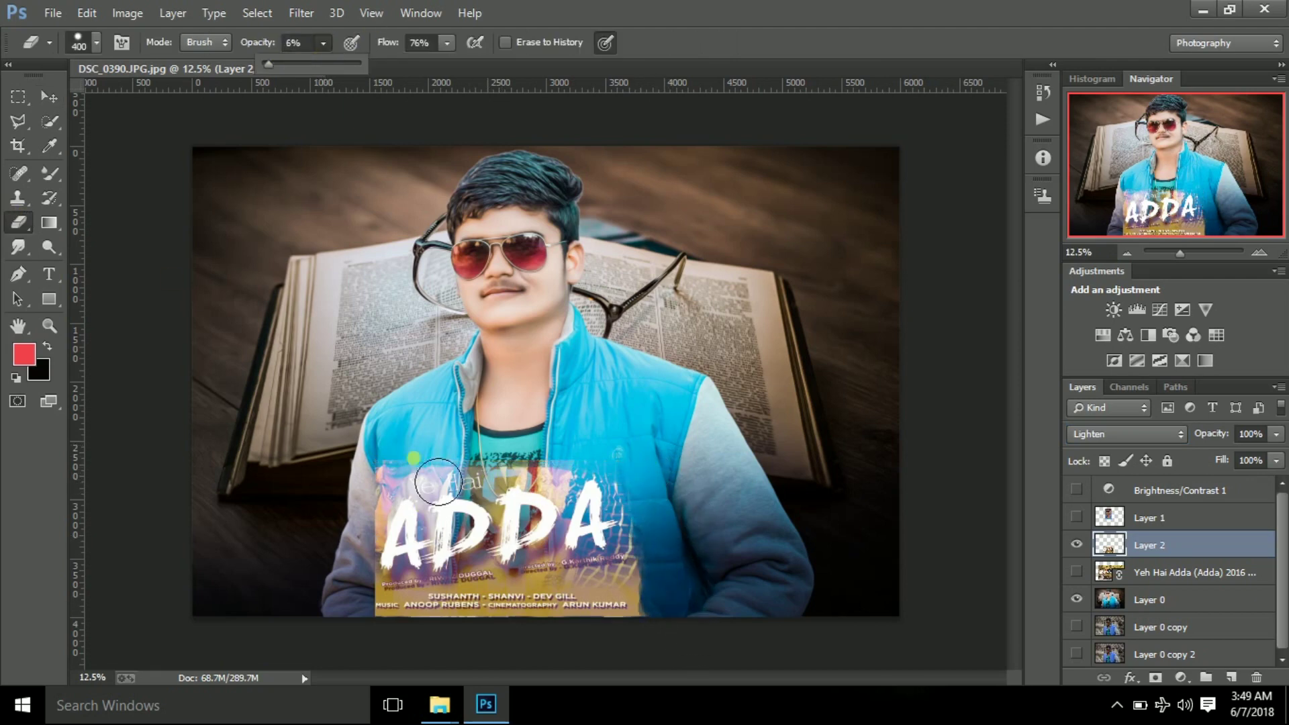
Enlarge the ADDA title and rotate it to about -6° across the lower jacket.
key("v")
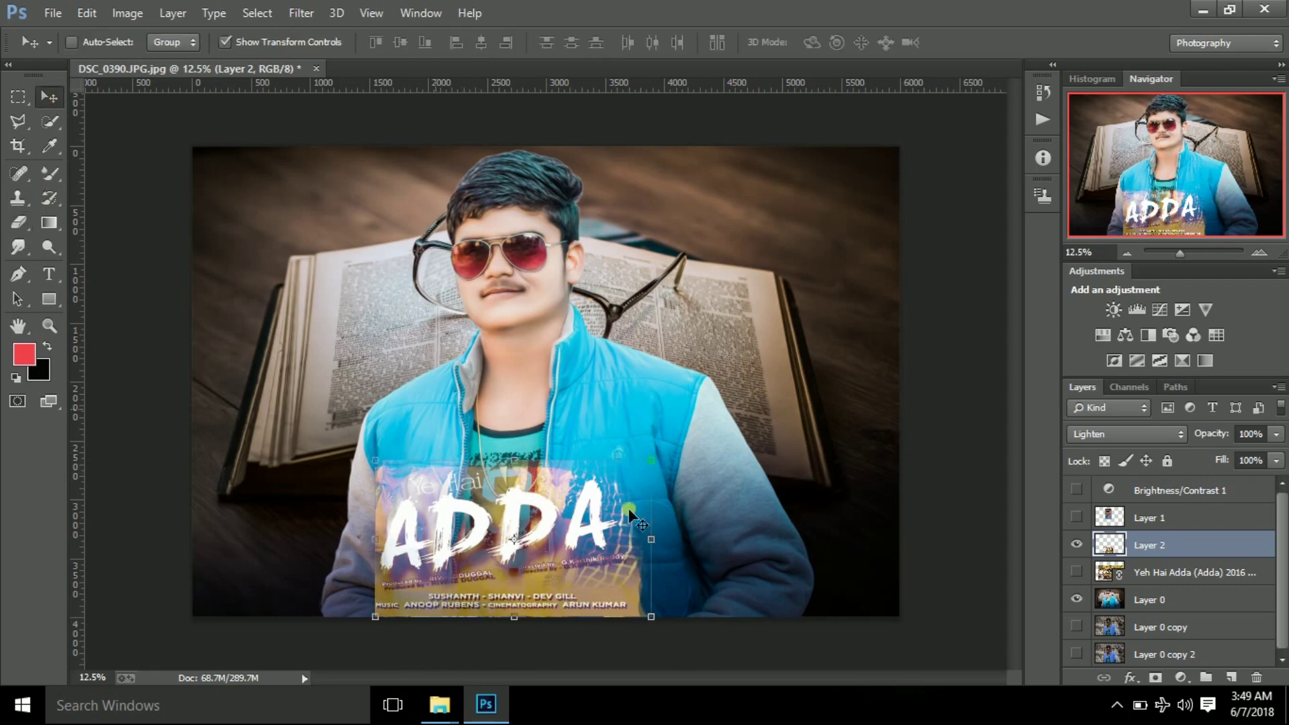
left_click_drag(628, 509, 673, 532)
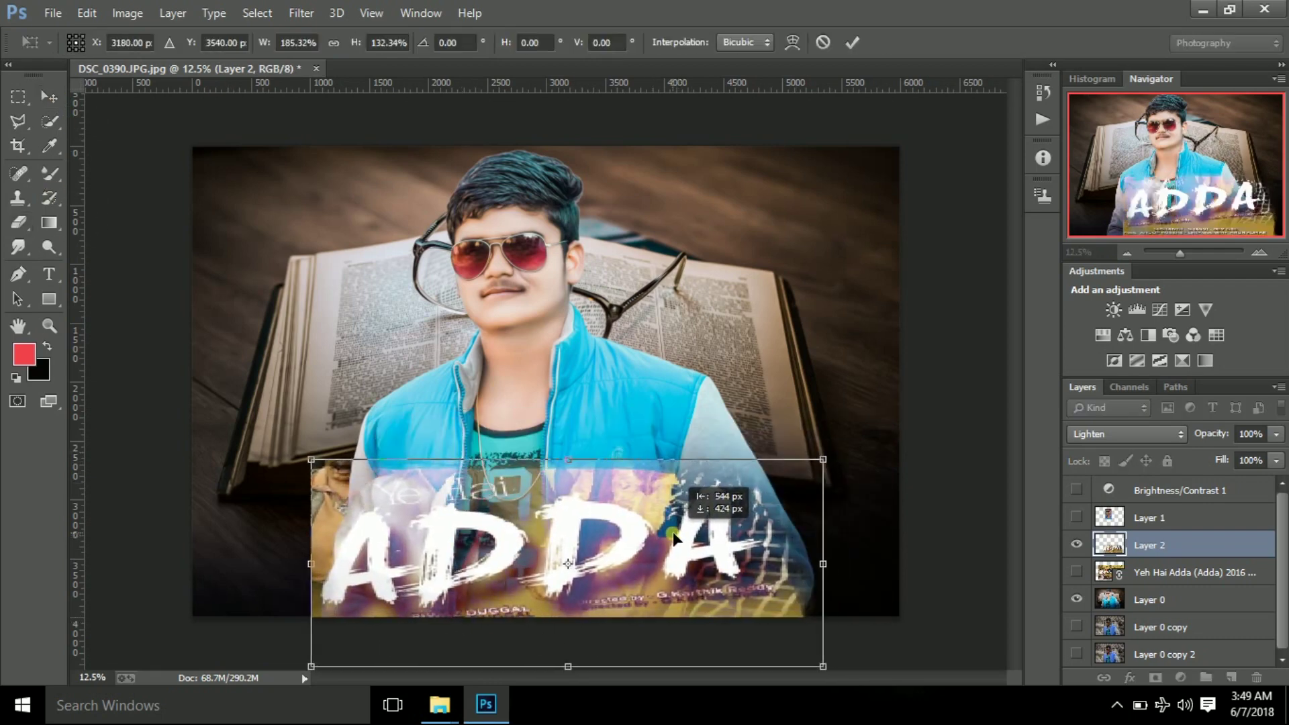
left_click_drag(673, 531, 732, 510)
left_click_drag(863, 470, 846, 374)
mouse_move(731, 527)
left_mouse_down()
mouse_move(802, 508)
mouse_move(712, 500)
left_mouse_up()
left_click_drag(842, 365, 833, 387)
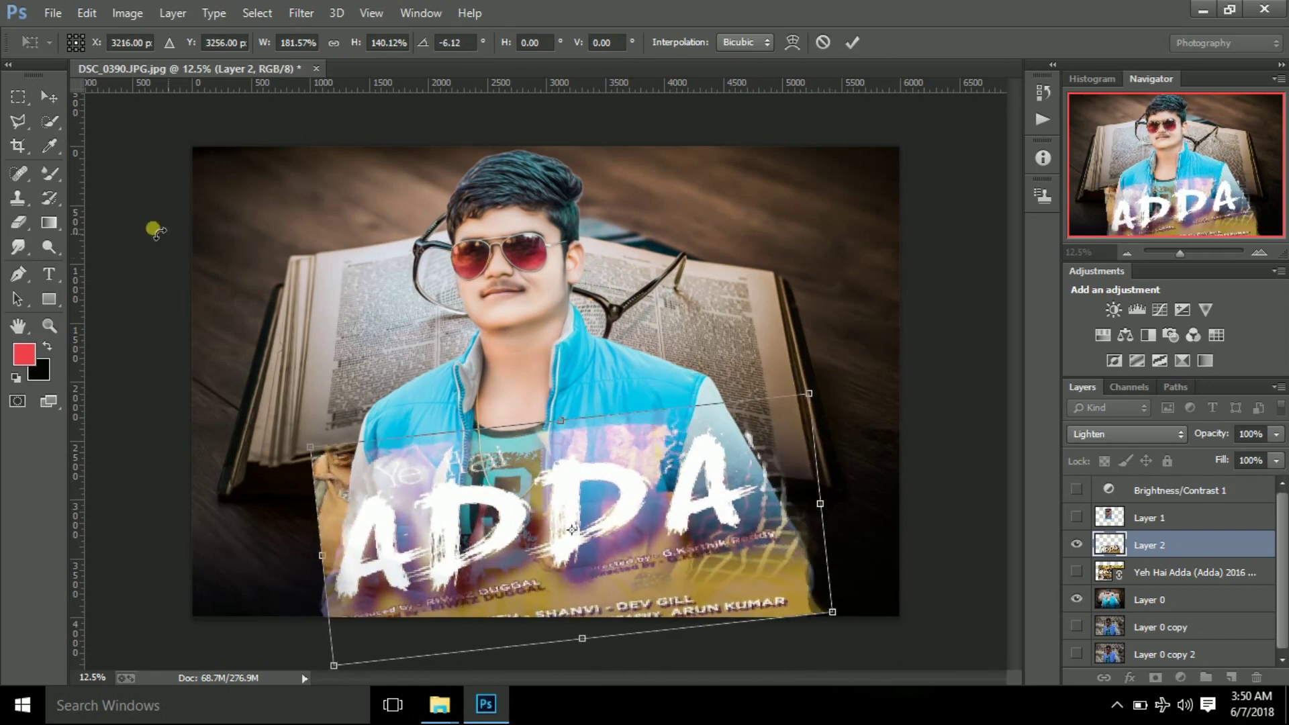
key("e")
left_click(600, 280)
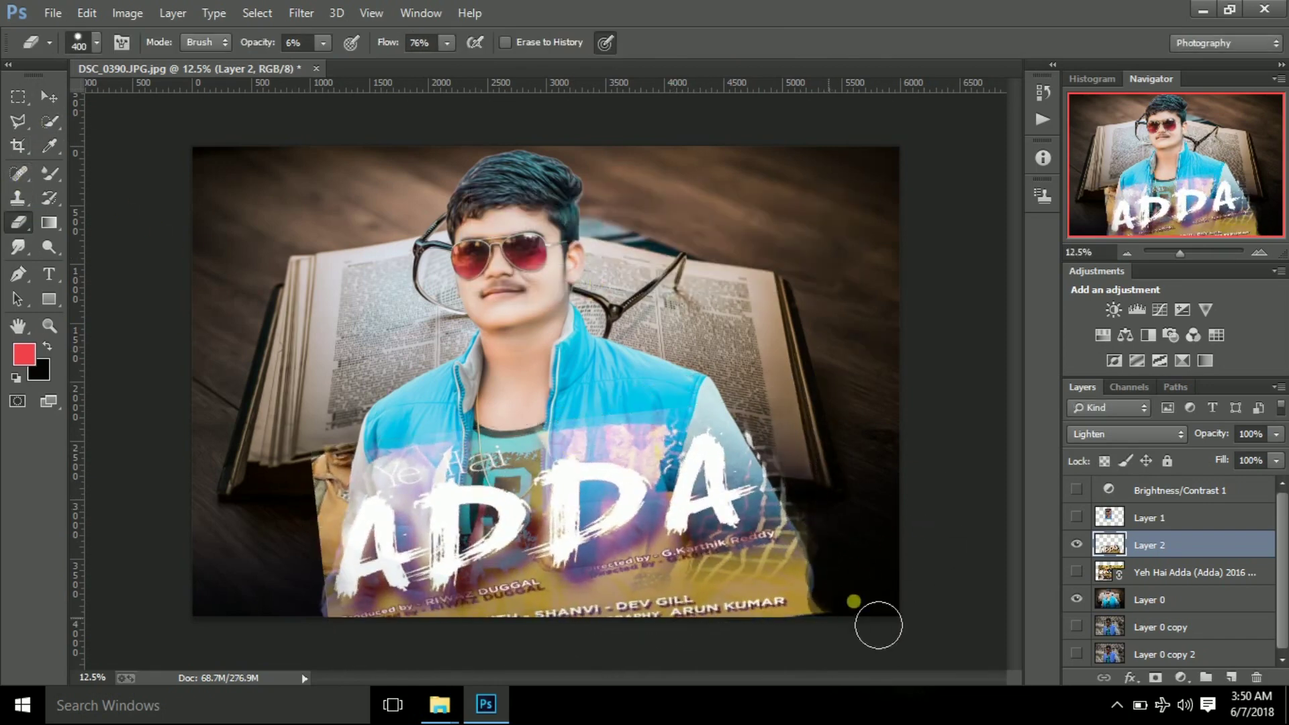
At 37% eraser opacity, fade the poster edges, credit lines and pink/orange glow.
left_click_drag(323, 42, 350, 61)
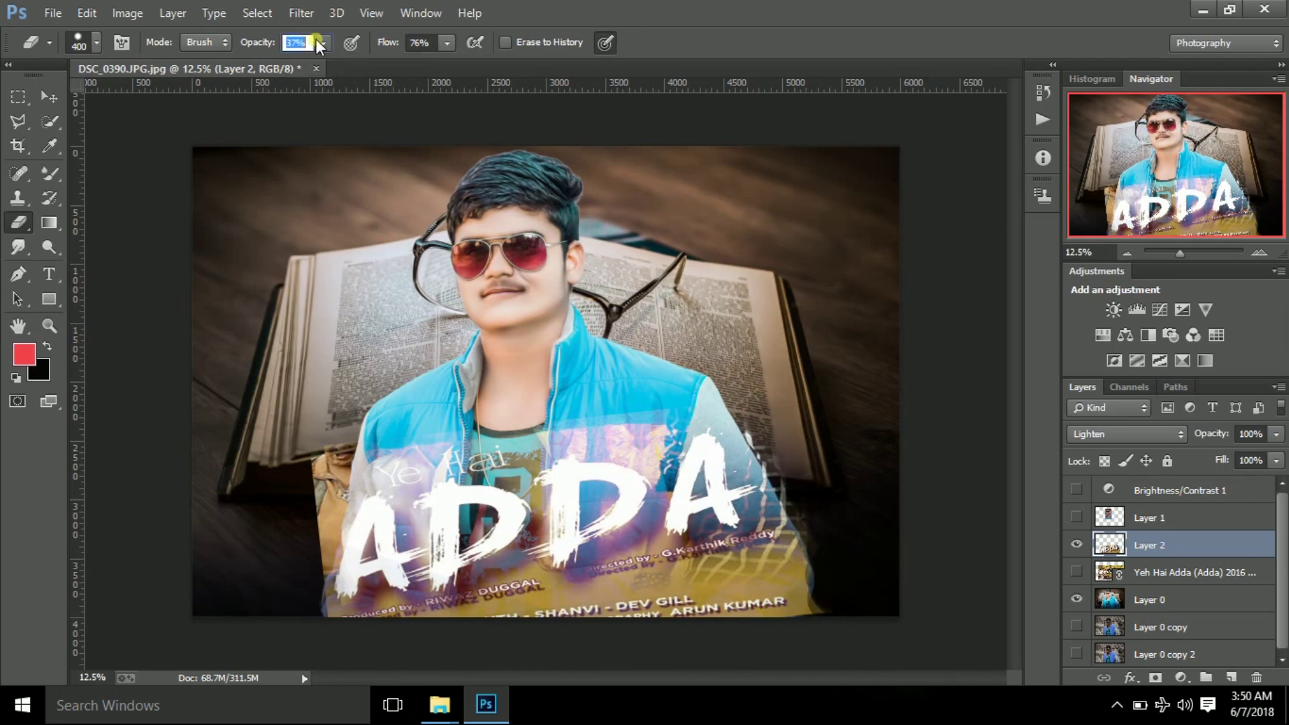
mouse_move(840, 636)
left_mouse_down()
mouse_move(360, 487)
mouse_move(296, 533)
left_mouse_up()
mouse_move(779, 423)
left_mouse_down()
mouse_move(719, 628)
mouse_move(797, 567)
mouse_move(742, 607)
mouse_move(327, 549)
mouse_move(513, 403)
left_mouse_up()
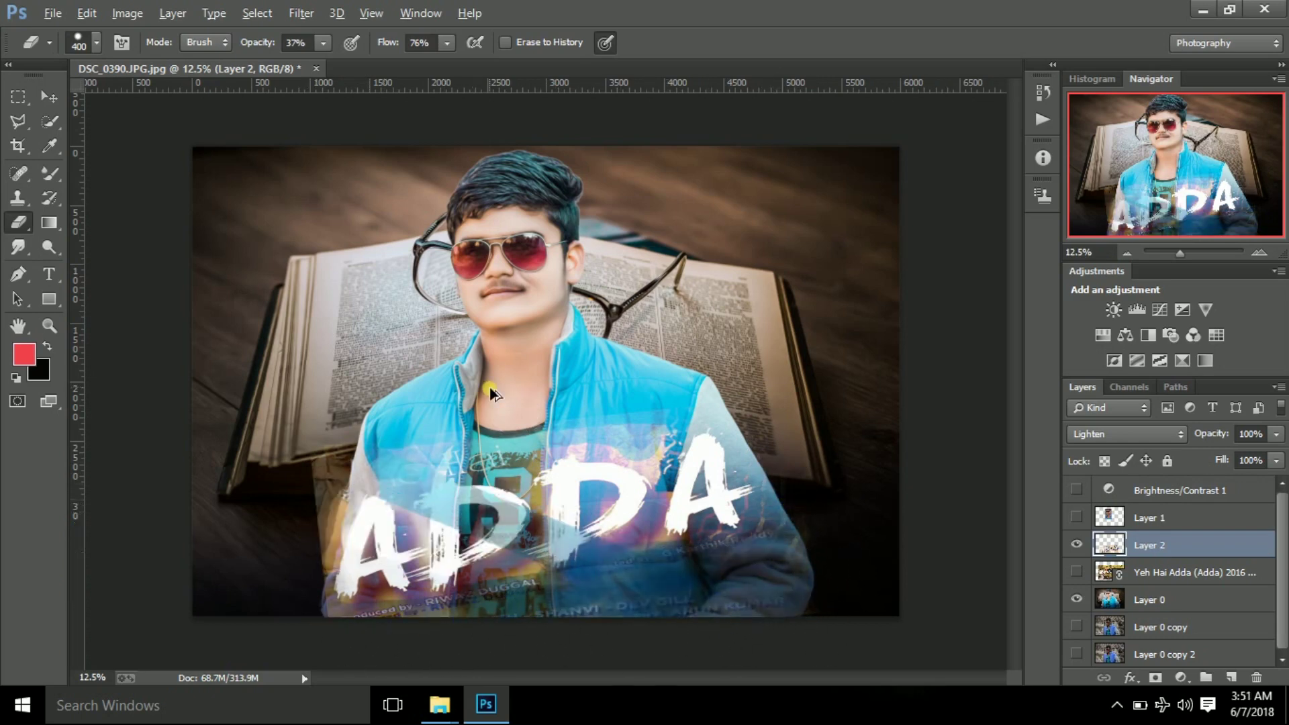
key("ctrl+z")
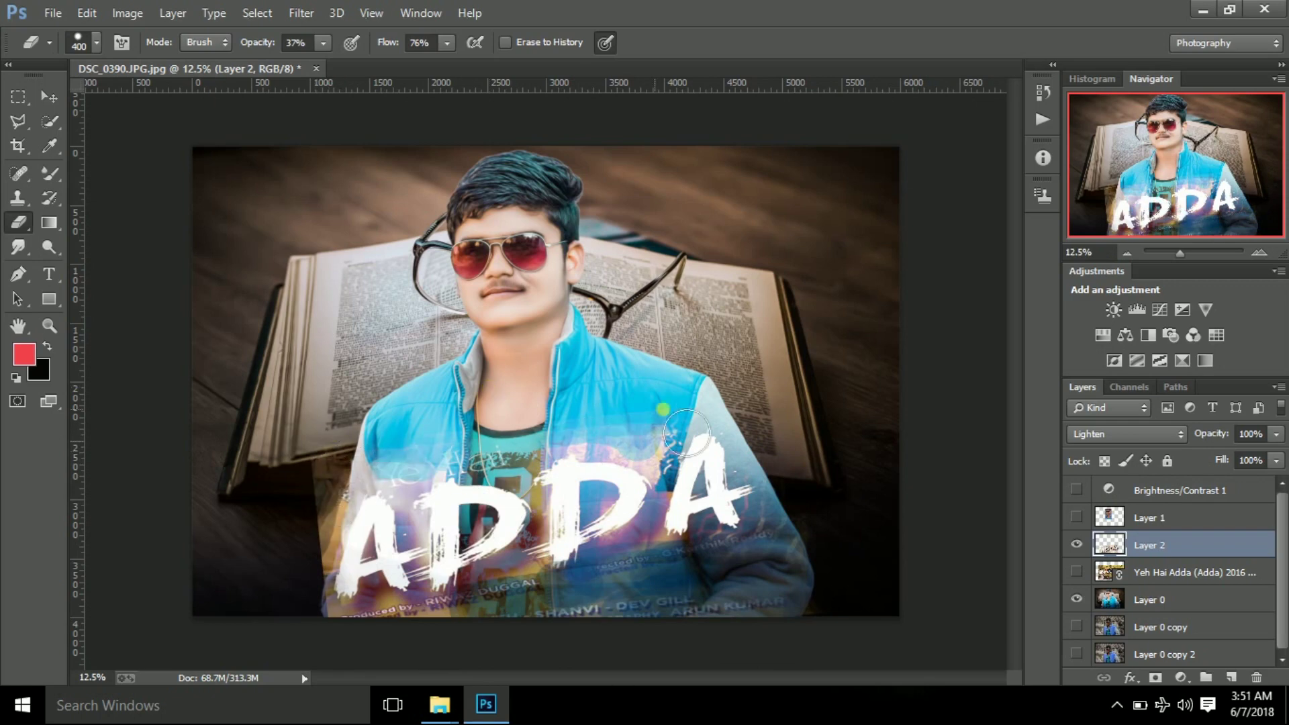
left_click_drag(878, 604, 437, 649)
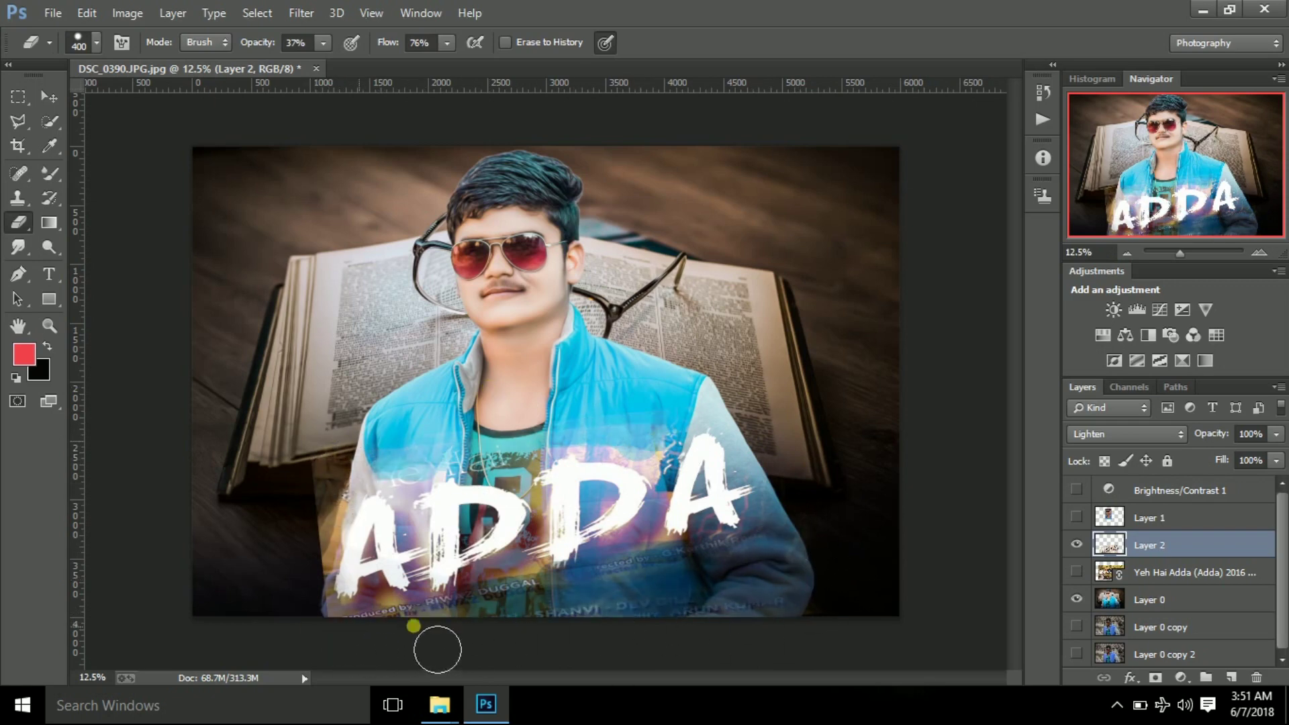
left_click_drag(719, 589, 526, 619)
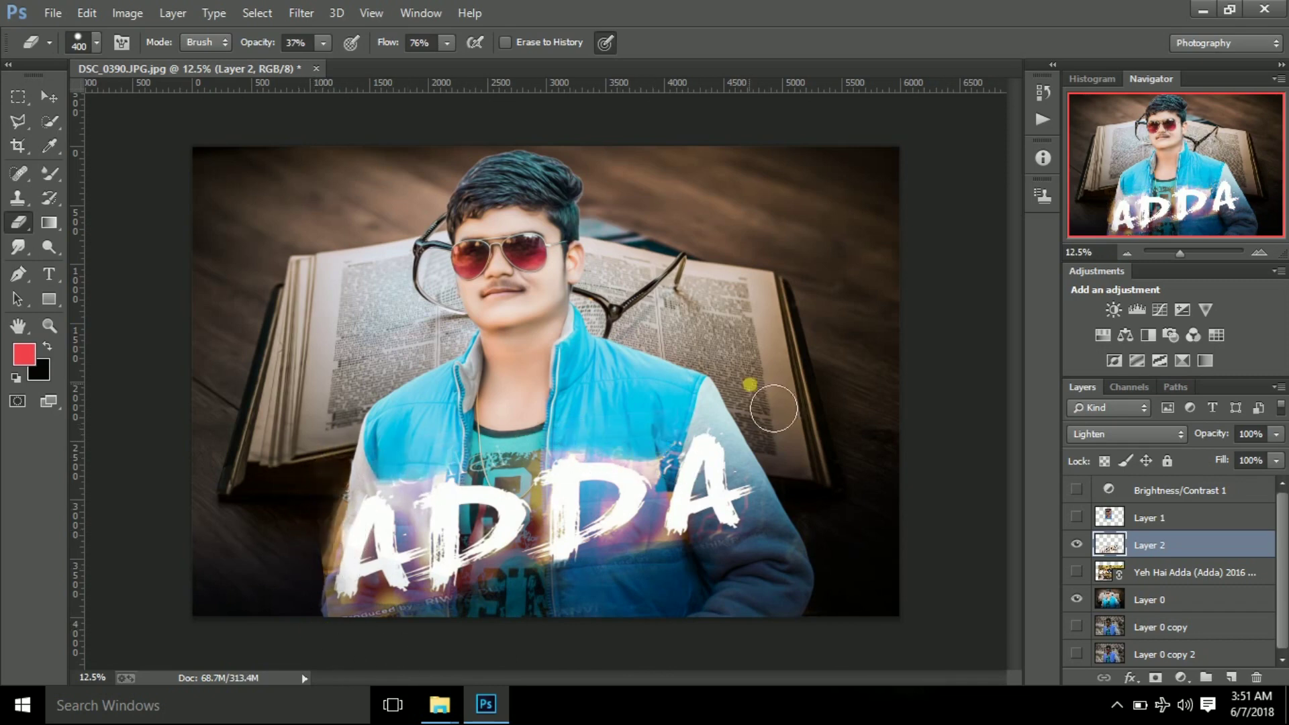
left_click_drag(627, 457, 403, 635)
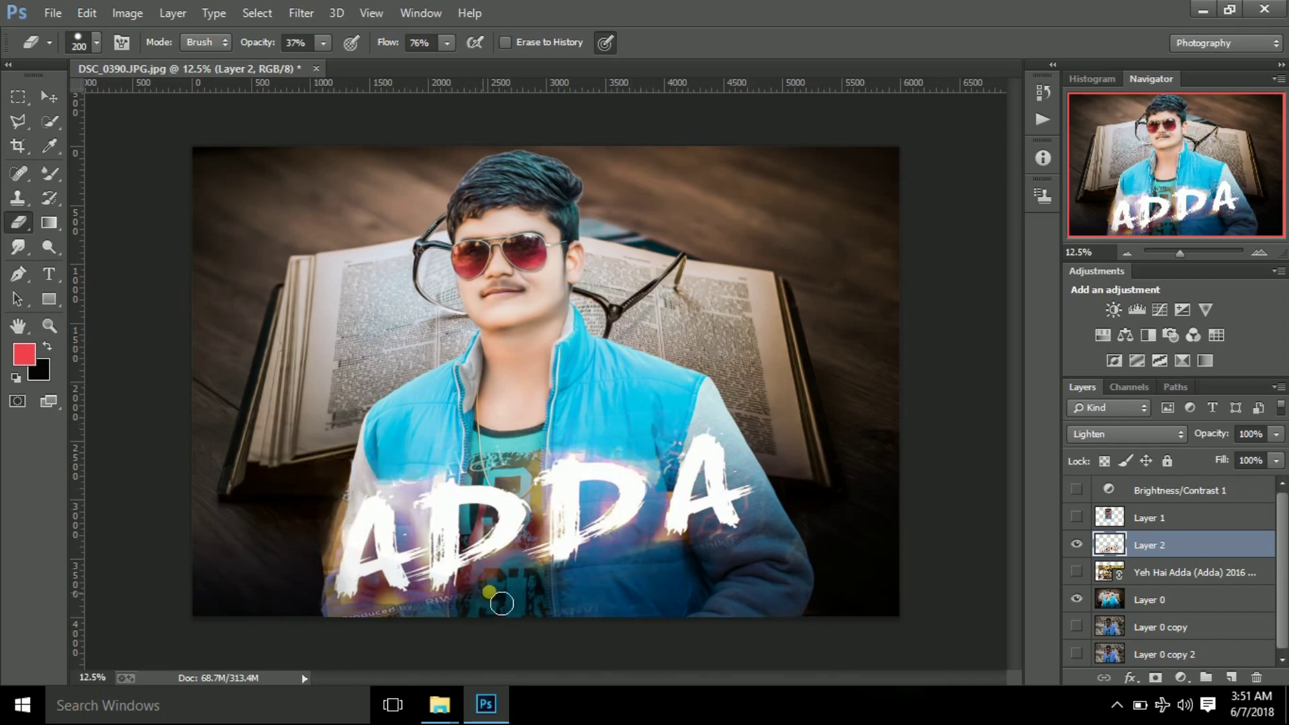
mouse_move(340, 531)
left_mouse_down()
mouse_move(316, 576)
mouse_move(332, 643)
left_mouse_up()
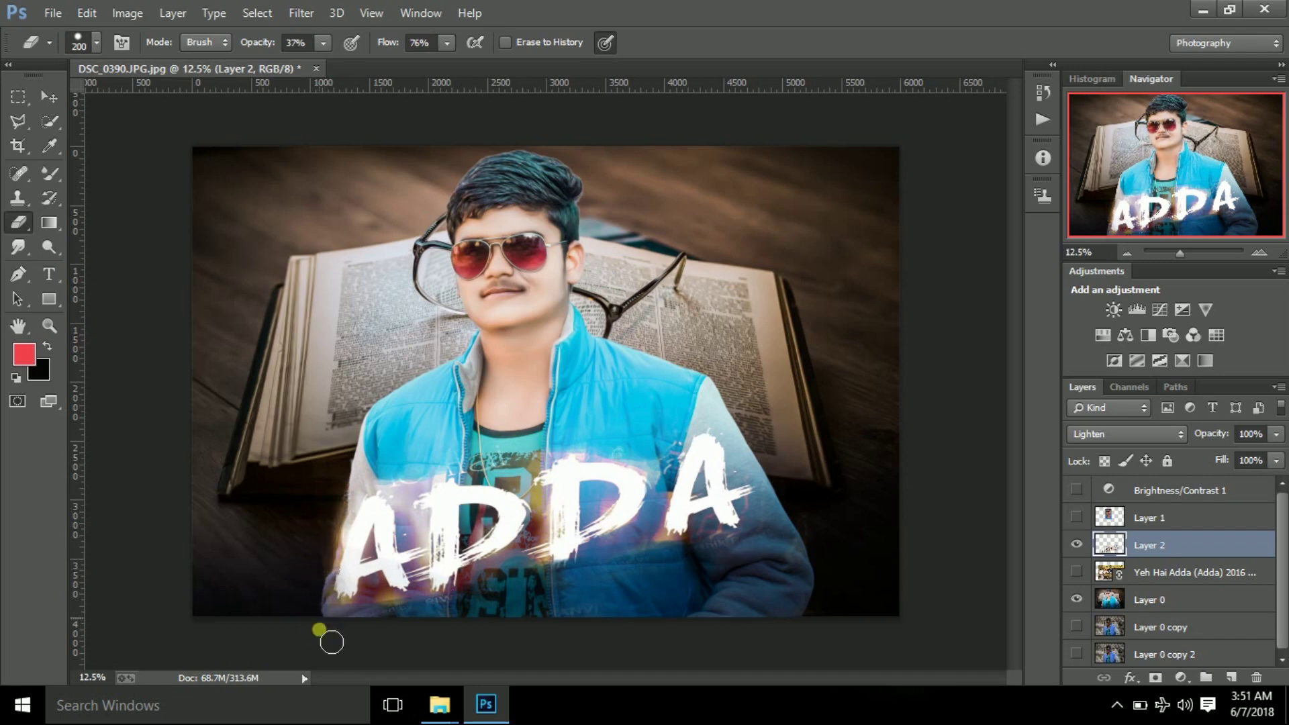
left_click_drag(386, 487, 427, 484)
At 17% then 10% opacity, lightly erase remaining glow around the ADDA letters.
right_click(19, 222)
left_click(81, 226)
left_click_drag(323, 42, 305, 59)
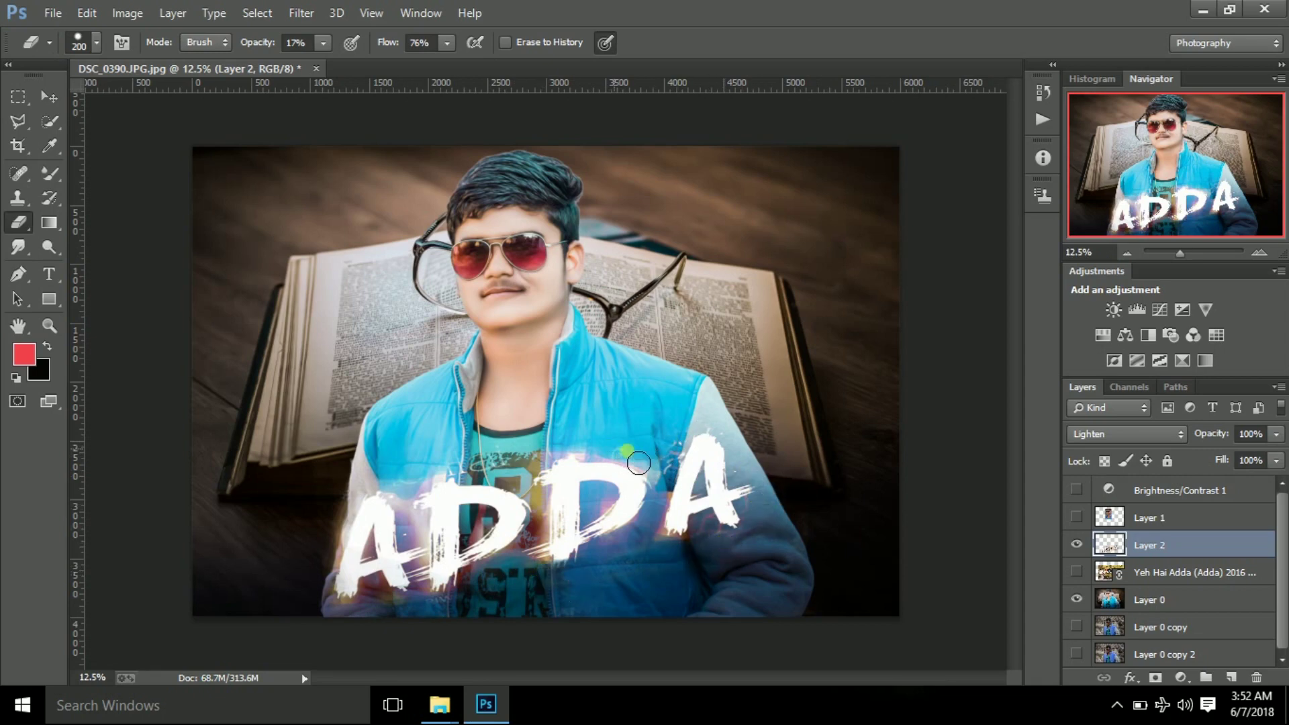
left_click_drag(431, 492, 417, 510)
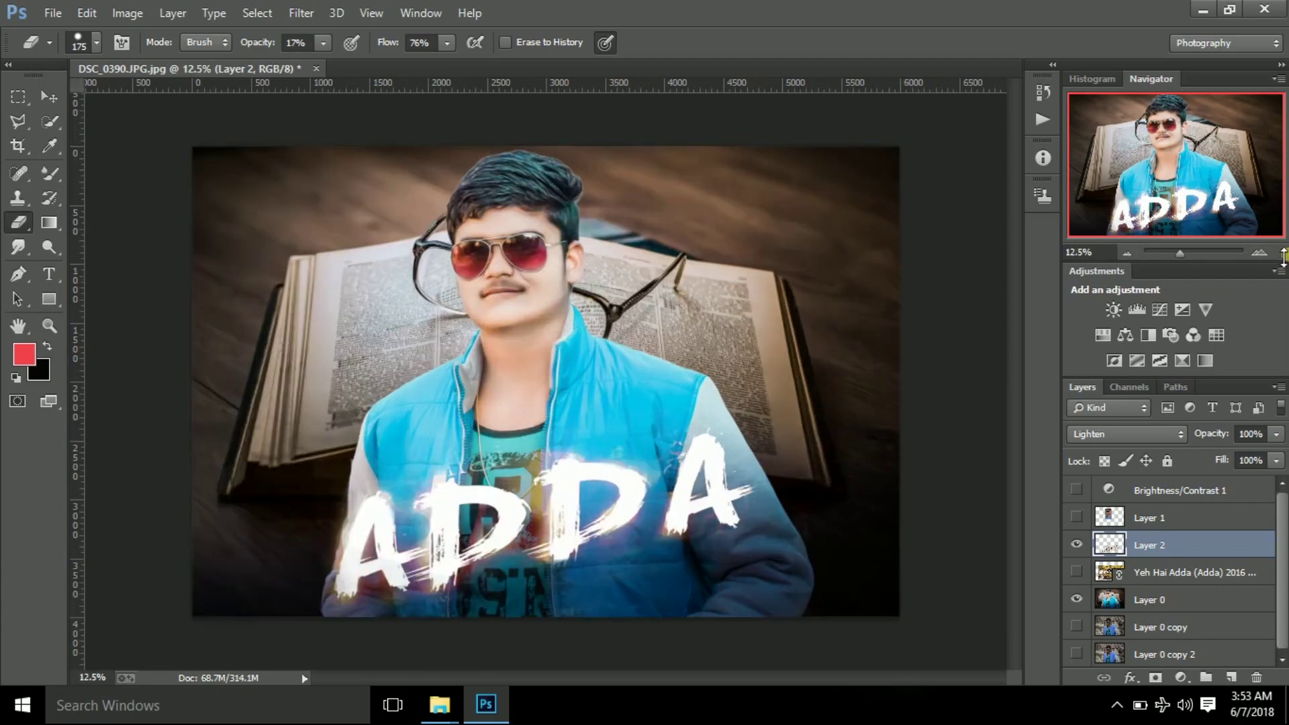
left_click(1257, 254)
left_click(1257, 254)
key("1")
mouse_move(468, 358)
left_mouse_down()
mouse_move(489, 379)
mouse_move(551, 368)
left_mouse_up()
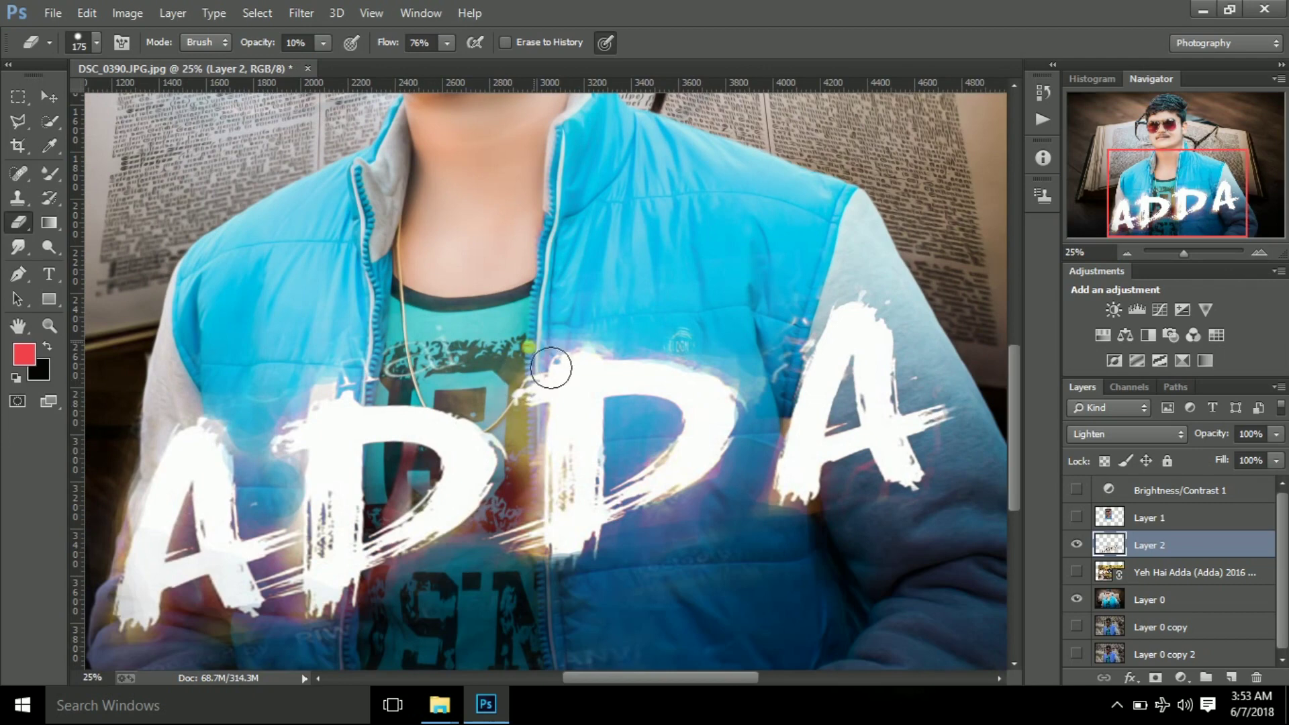
left_click_drag(777, 400, 870, 499)
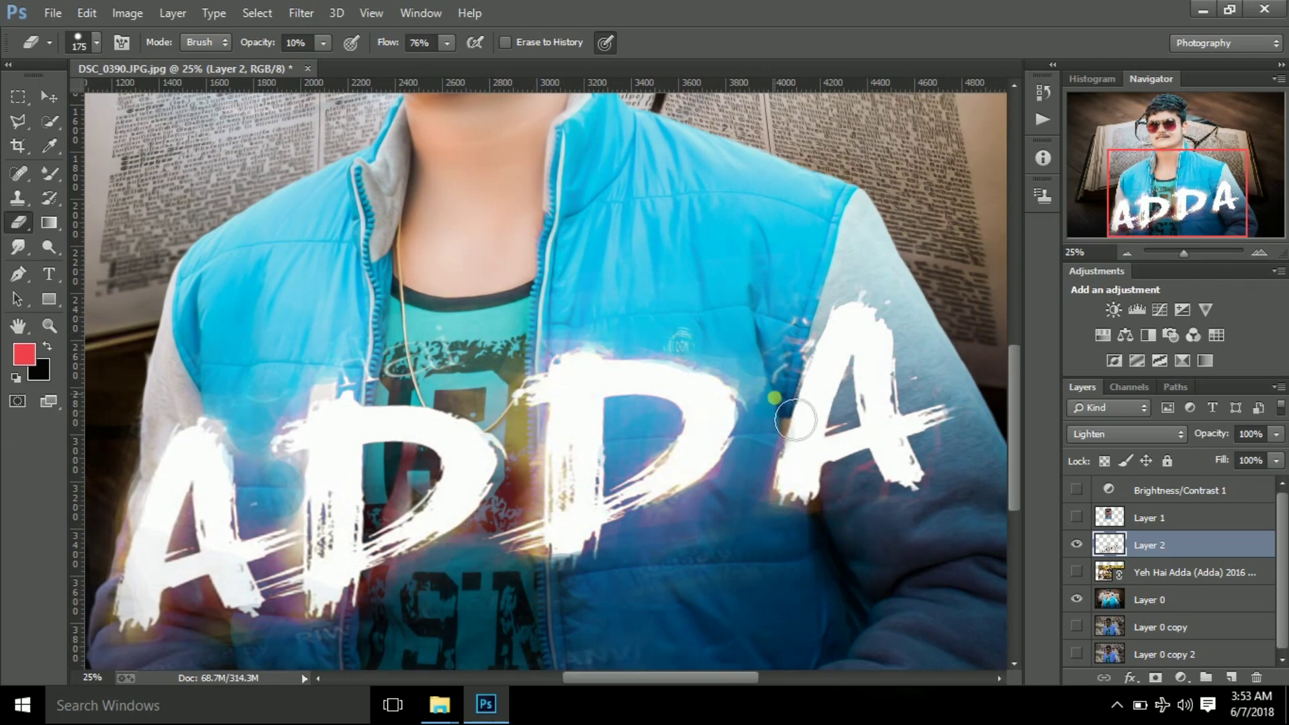
scroll(470, 517, "left", 1)
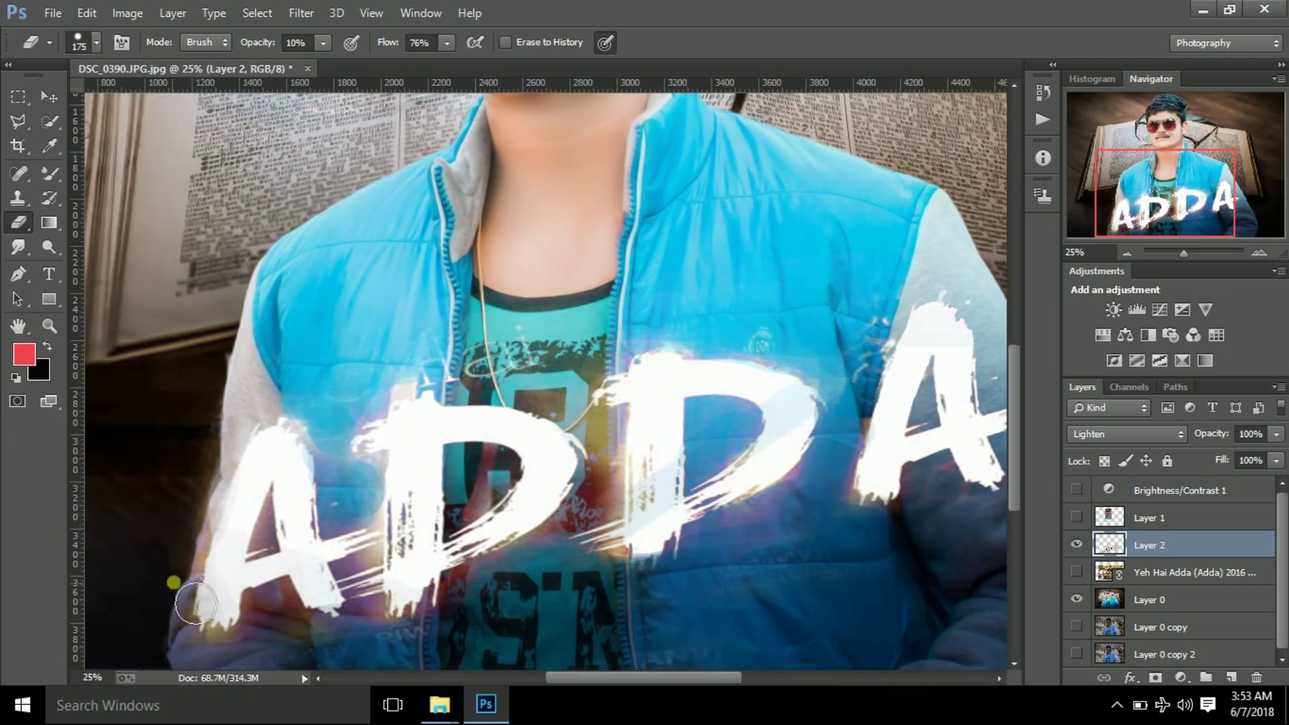
scroll(201, 591, "down", 1)
left_click_drag(304, 632, 409, 631)
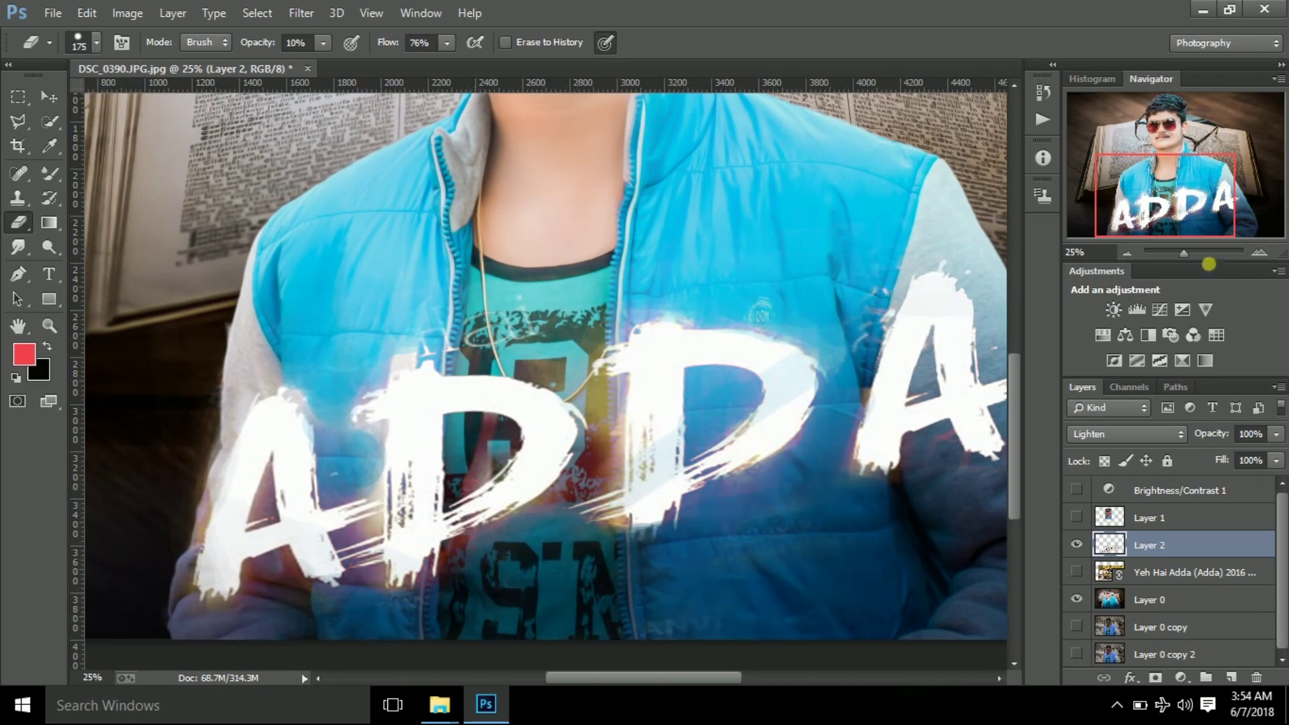
left_click(1127, 253)
Scale the ADDA title slightly larger from its top-right corner, then zoom in and out to review.
key("v")
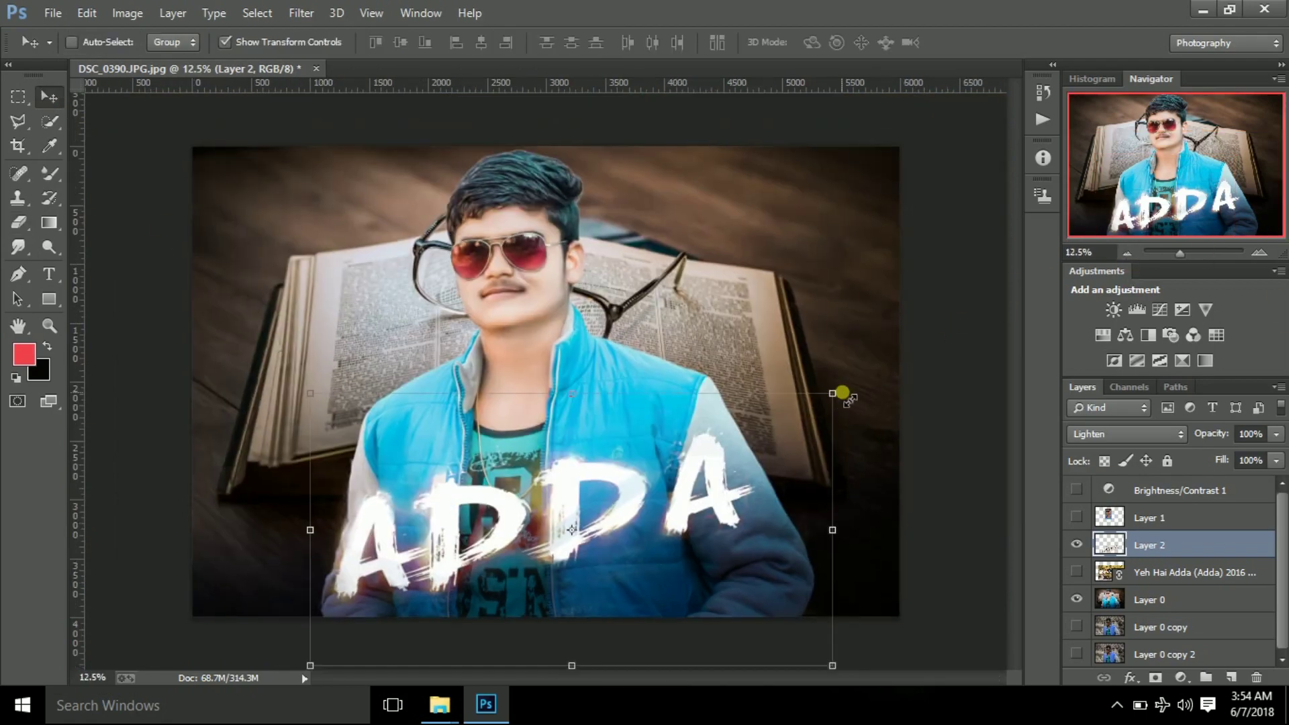
left_click_drag(842, 393, 838, 392)
double_click(724, 487)
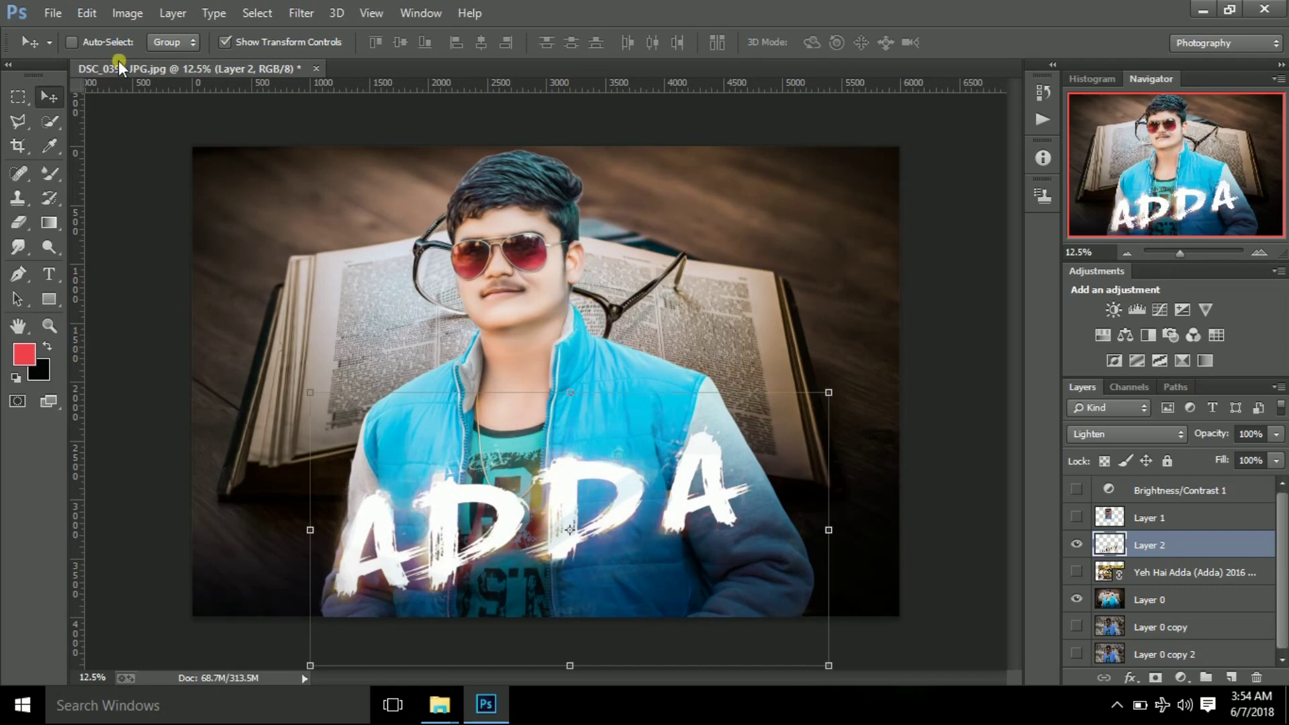
left_click(20, 327)
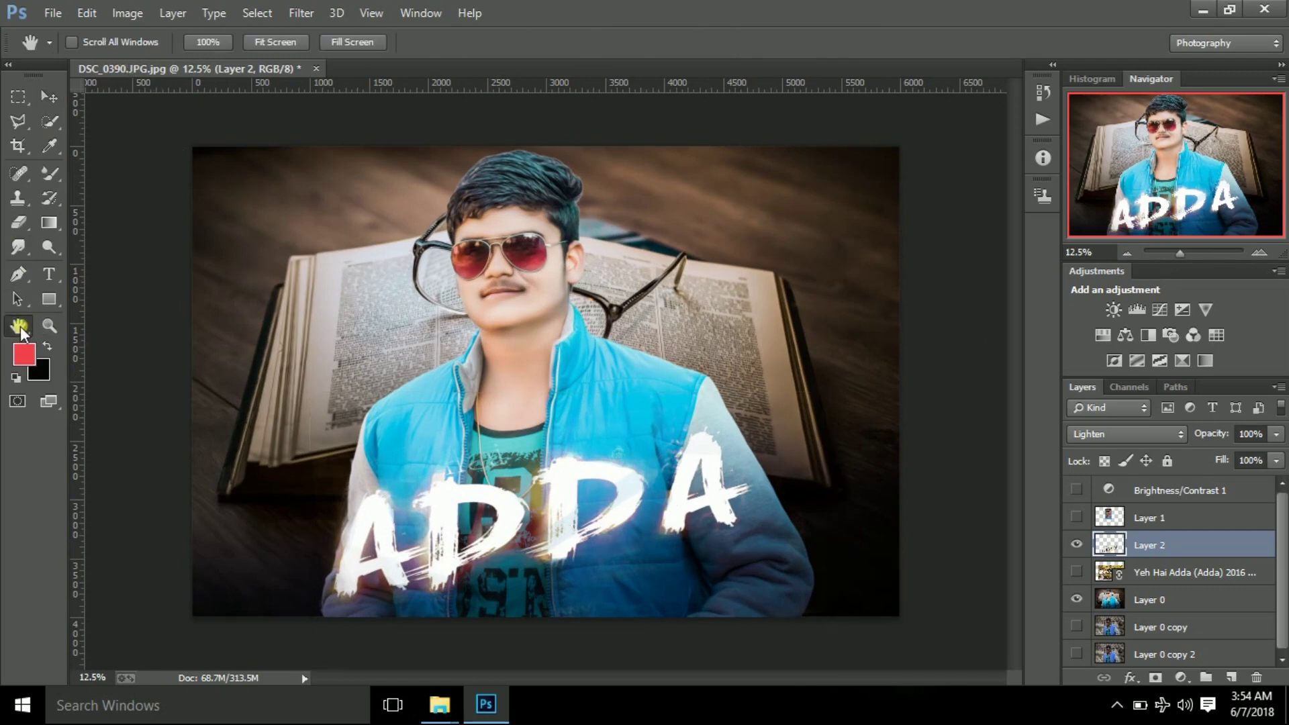
left_click(1261, 251)
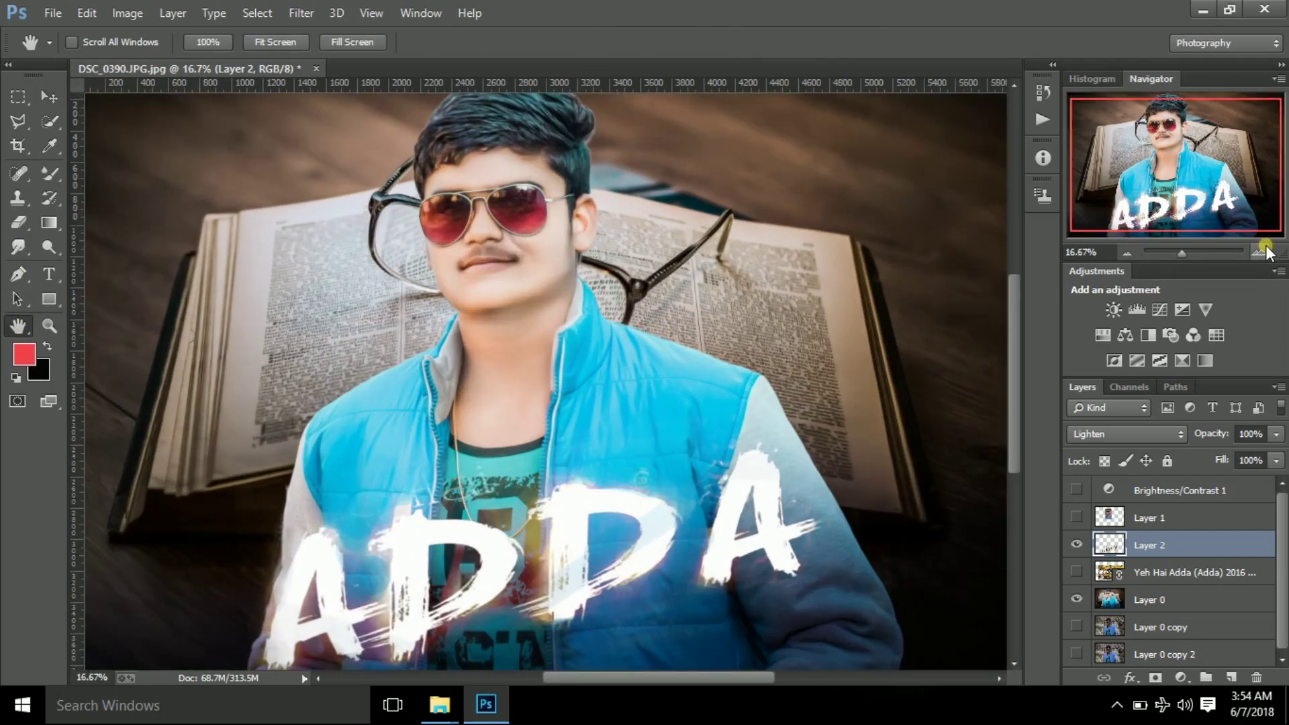
left_click(1130, 255)
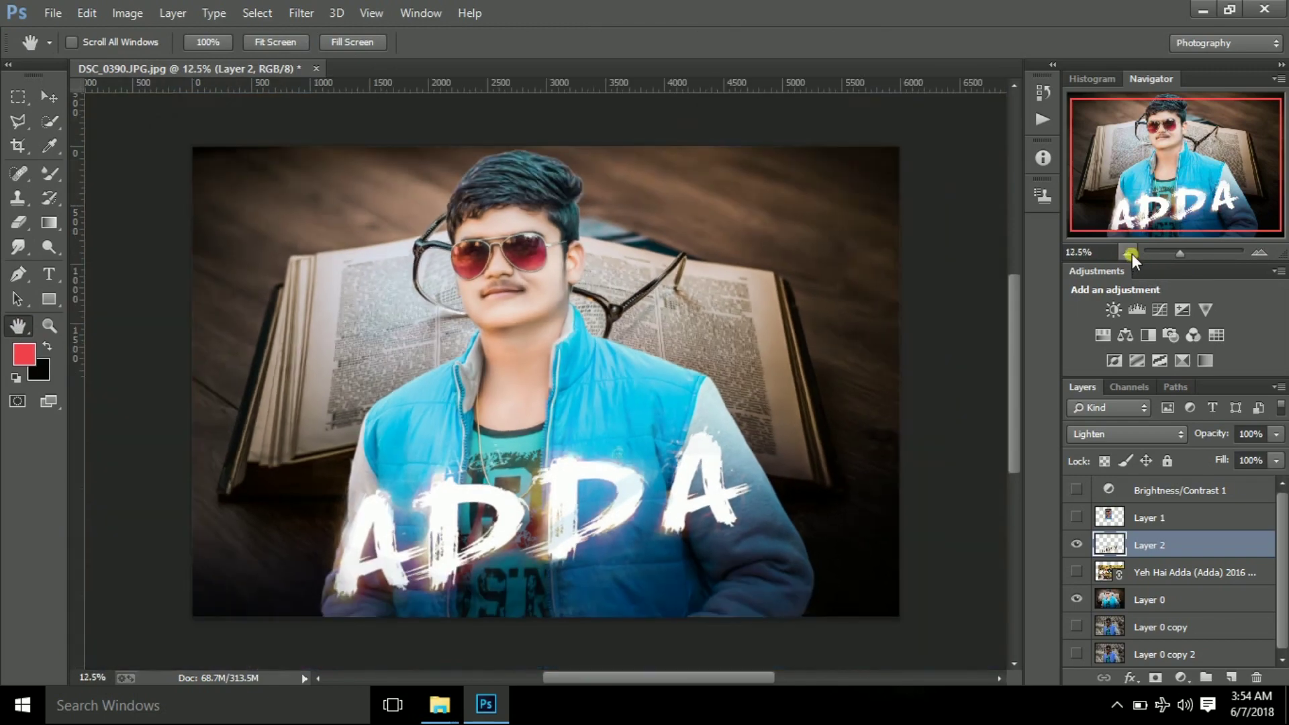